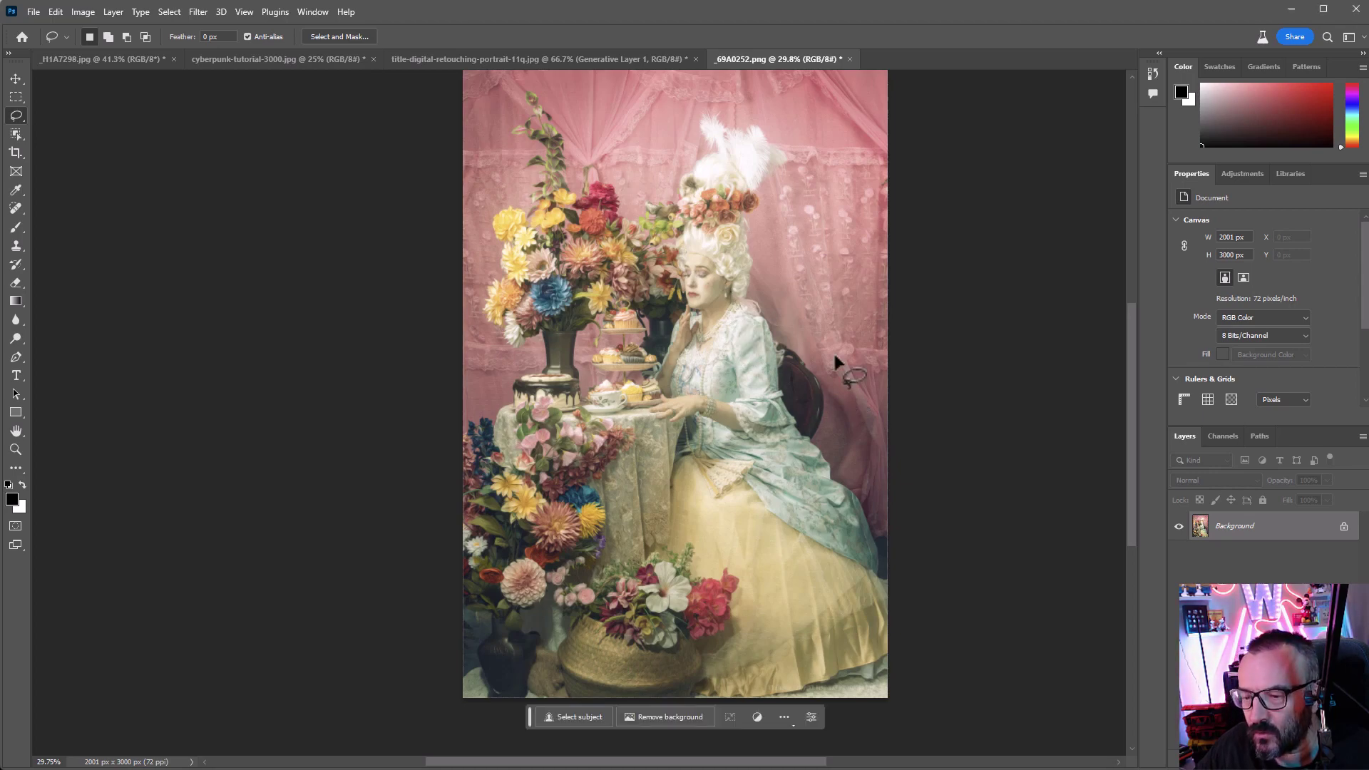
Zoom and pan the Rococo portrait in close on the tea table, teacup and cakes.
scroll(745, 385, up, 4)
drag(617, 273, 692, 274)
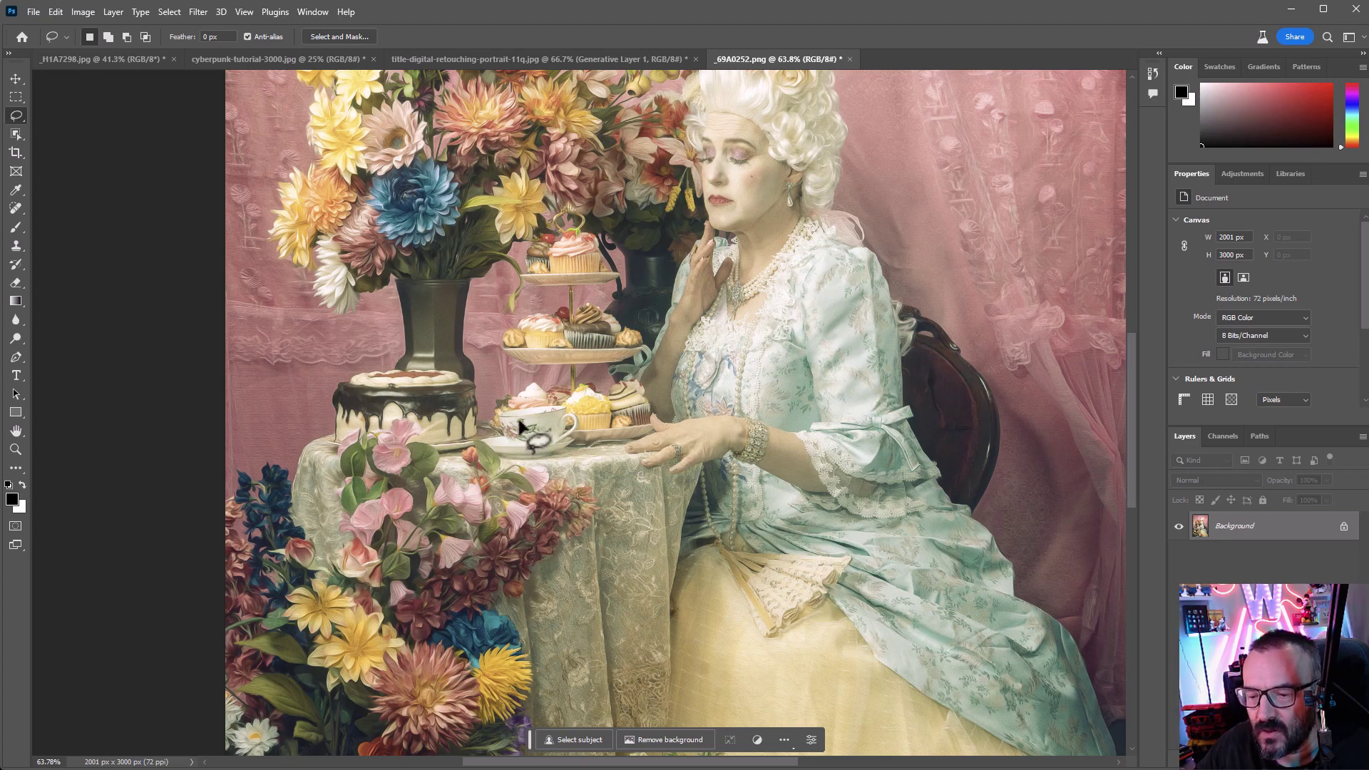
scroll(565, 451, up, 5)
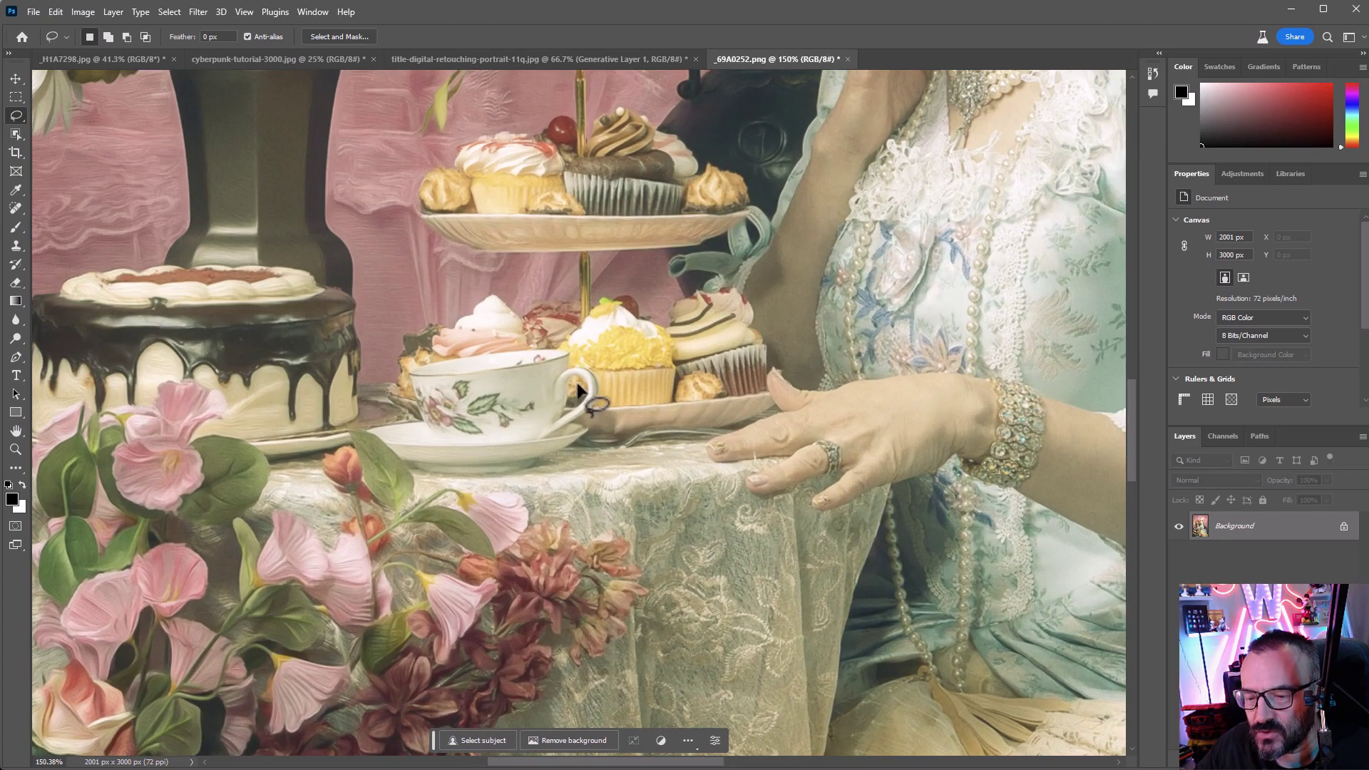
drag(565, 450, 672, 451)
scroll(672, 453, up, 2)
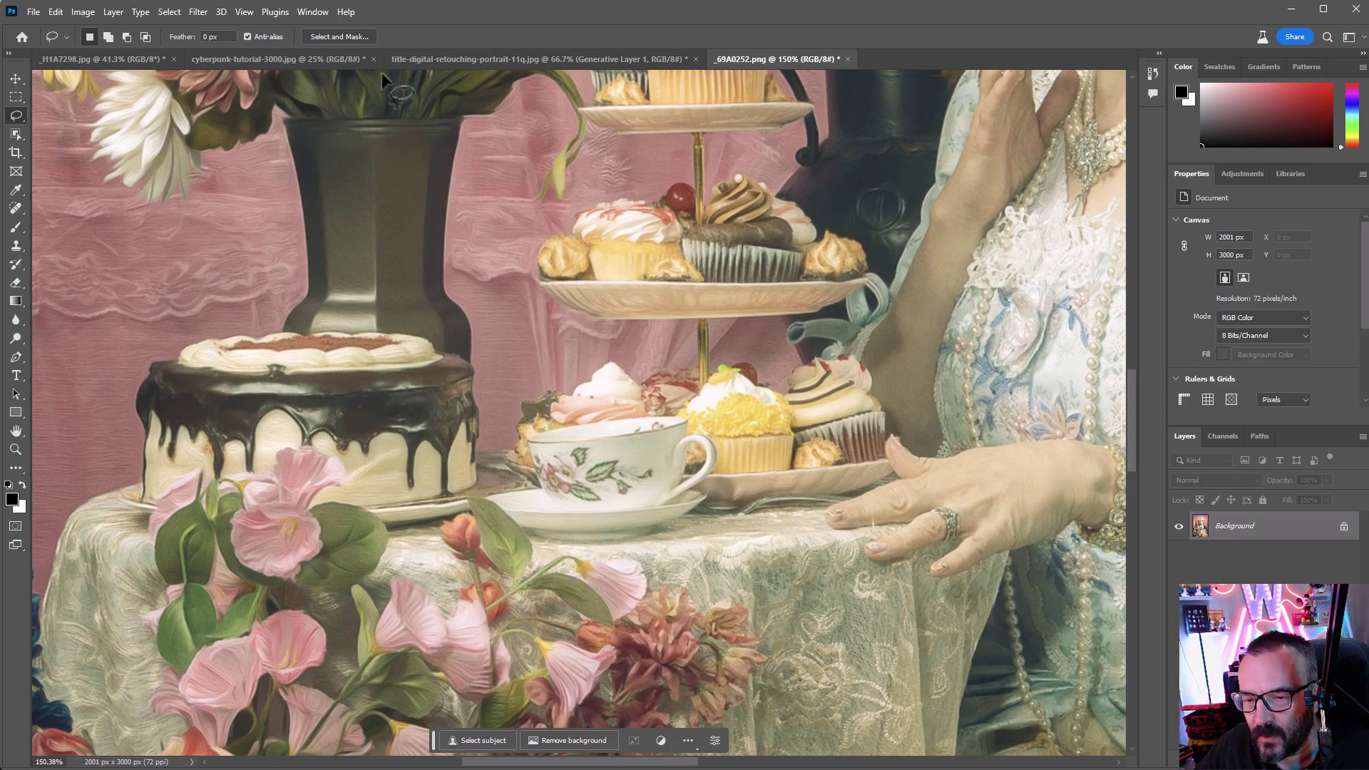
click(83, 12)
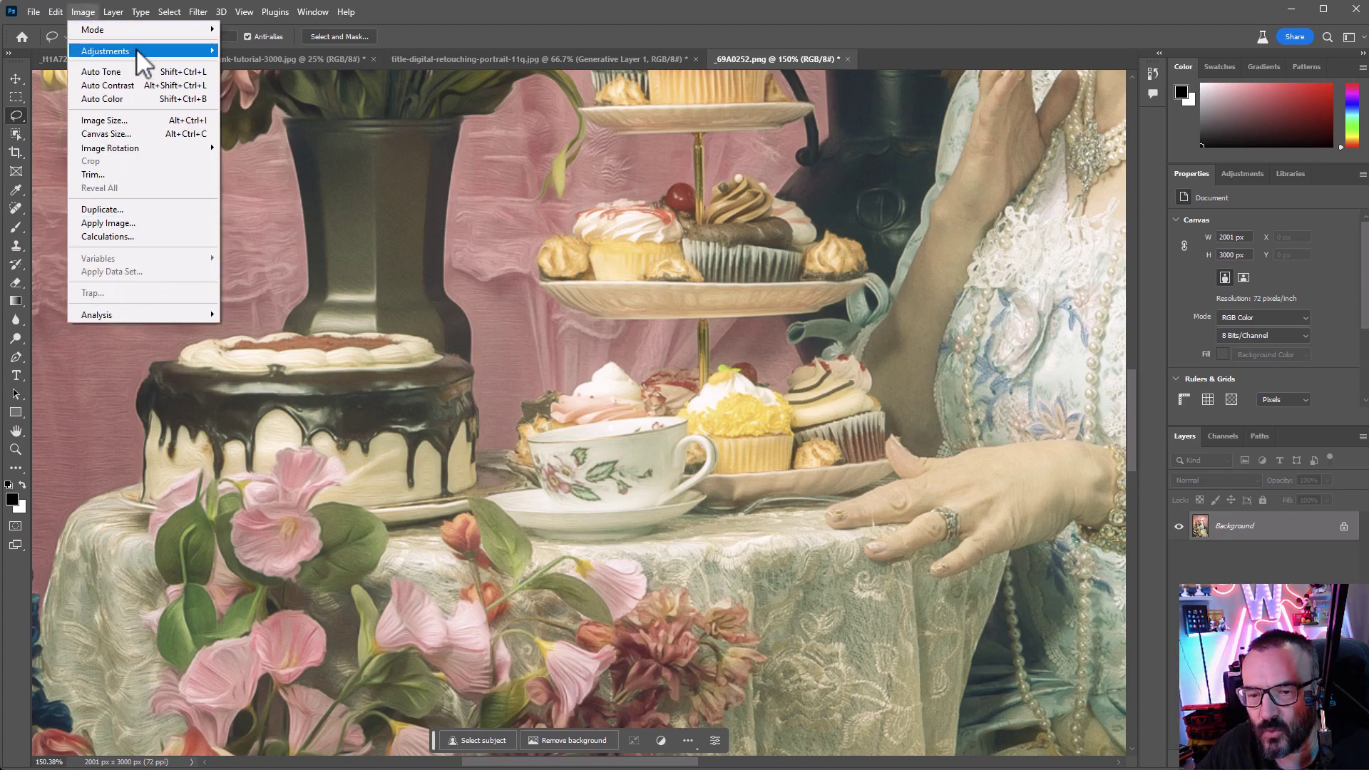
mouse_move(139, 45)
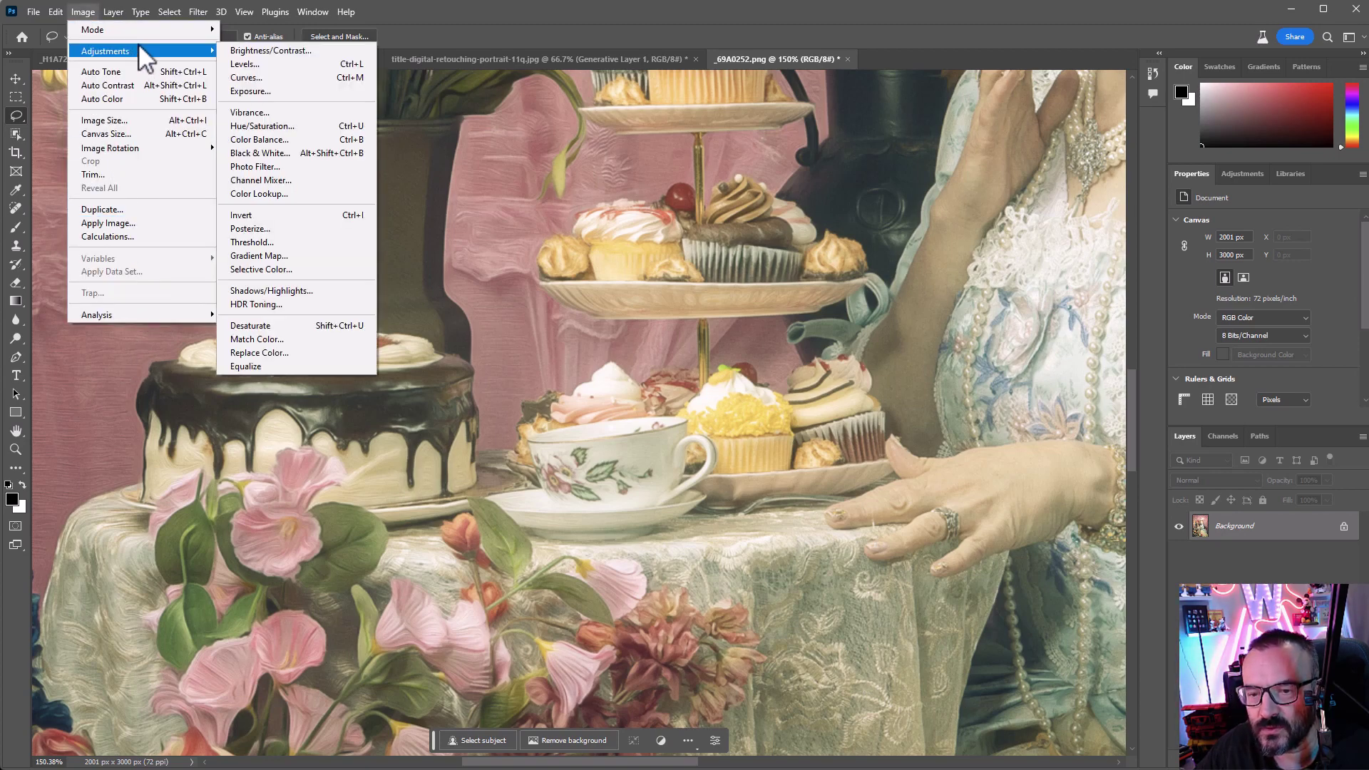
click(139, 121)
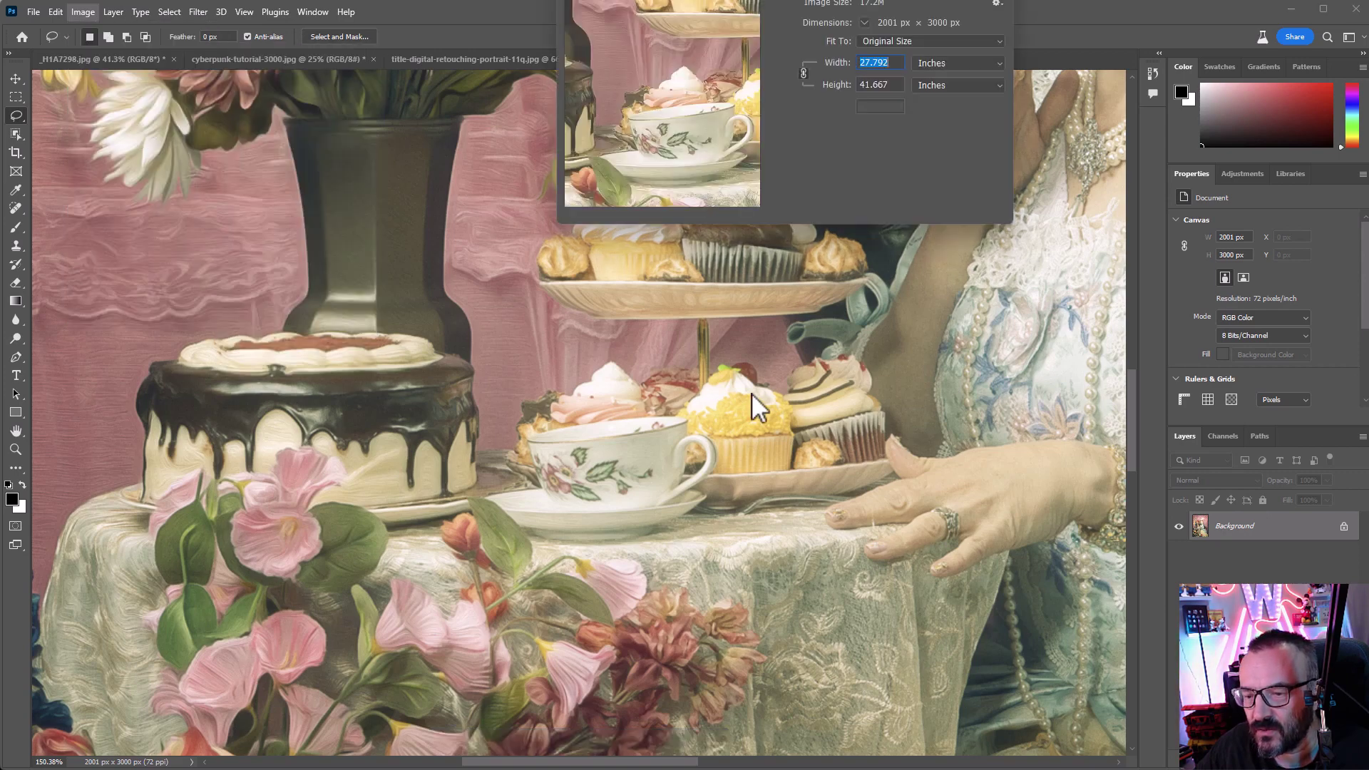
click(951, 72)
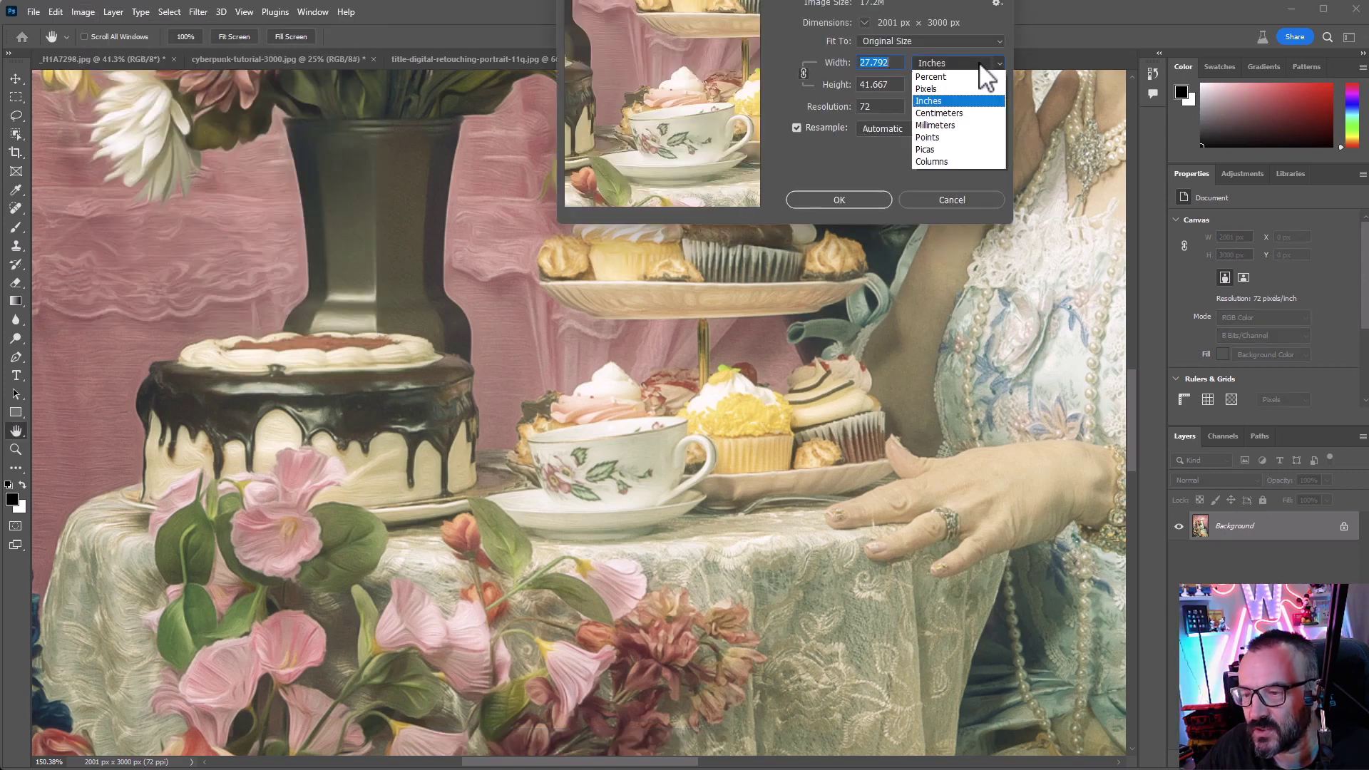
click(945, 89)
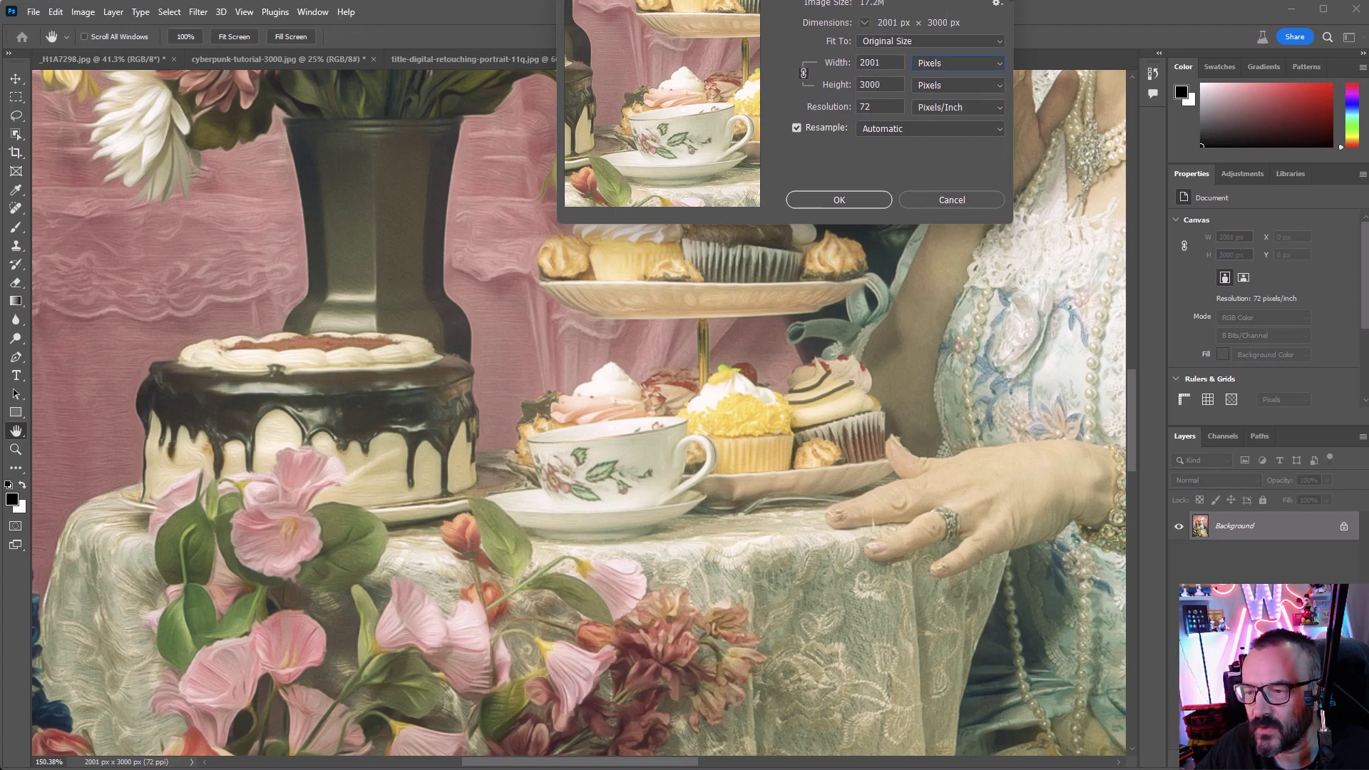
click(839, 199)
key(l)
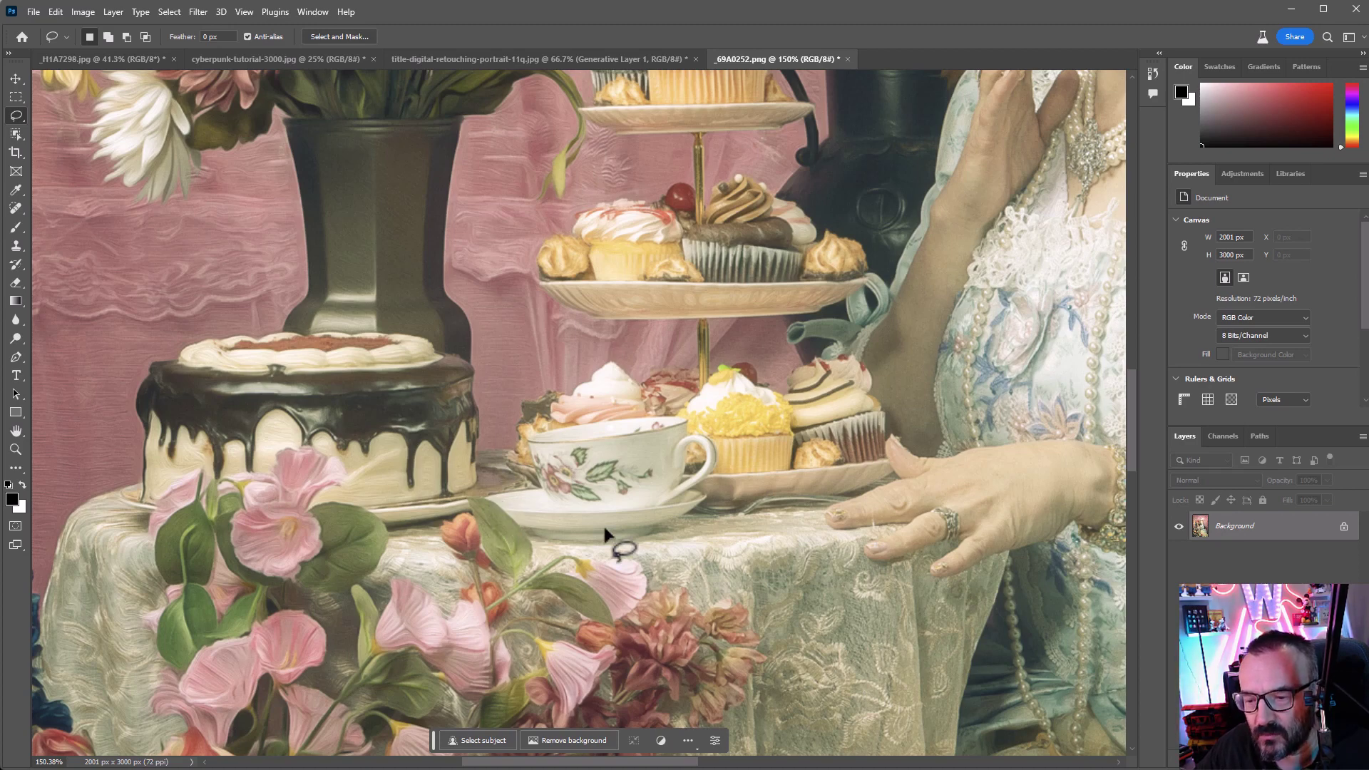
Center the close-up on the teacup, then lasso a freehand selection around the cup and saucer.
scroll(726, 432, down, 5)
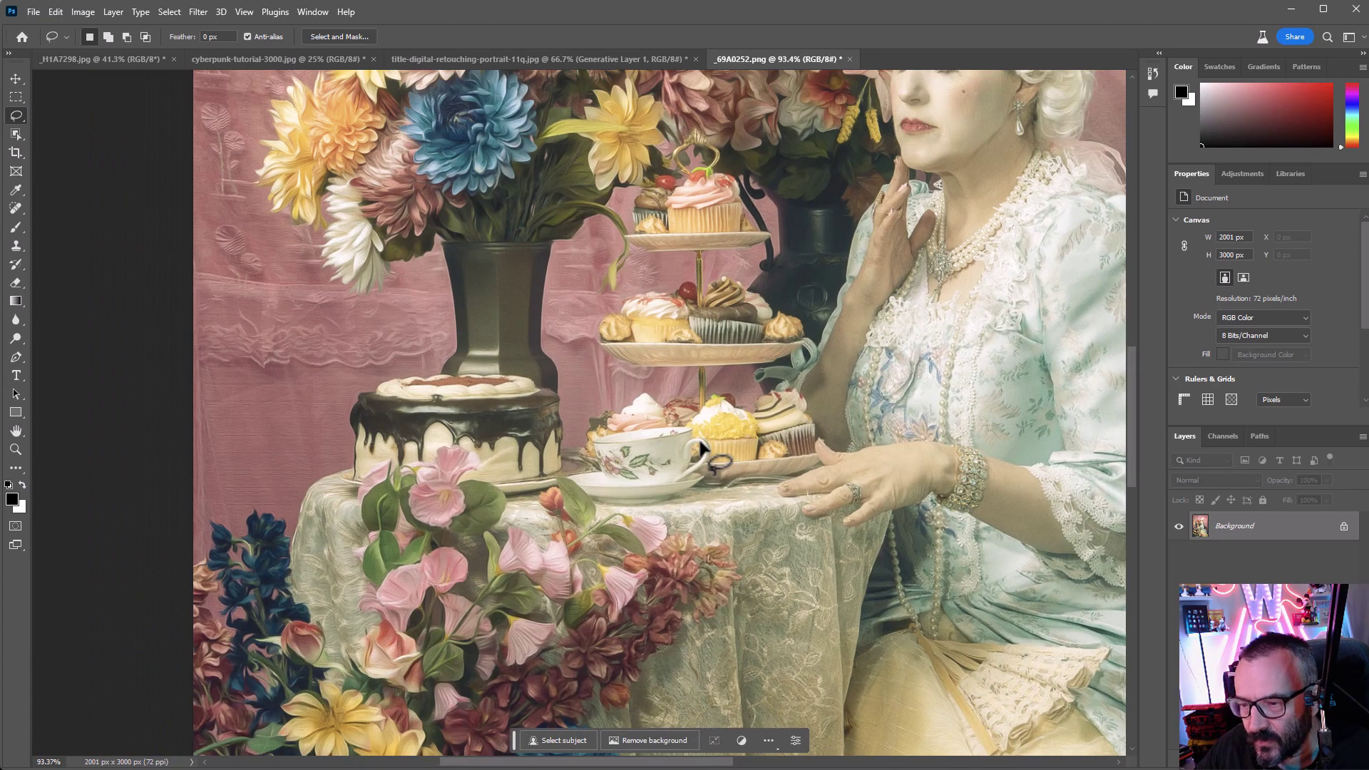
drag(881, 339, 703, 474)
scroll(623, 585, up, 4)
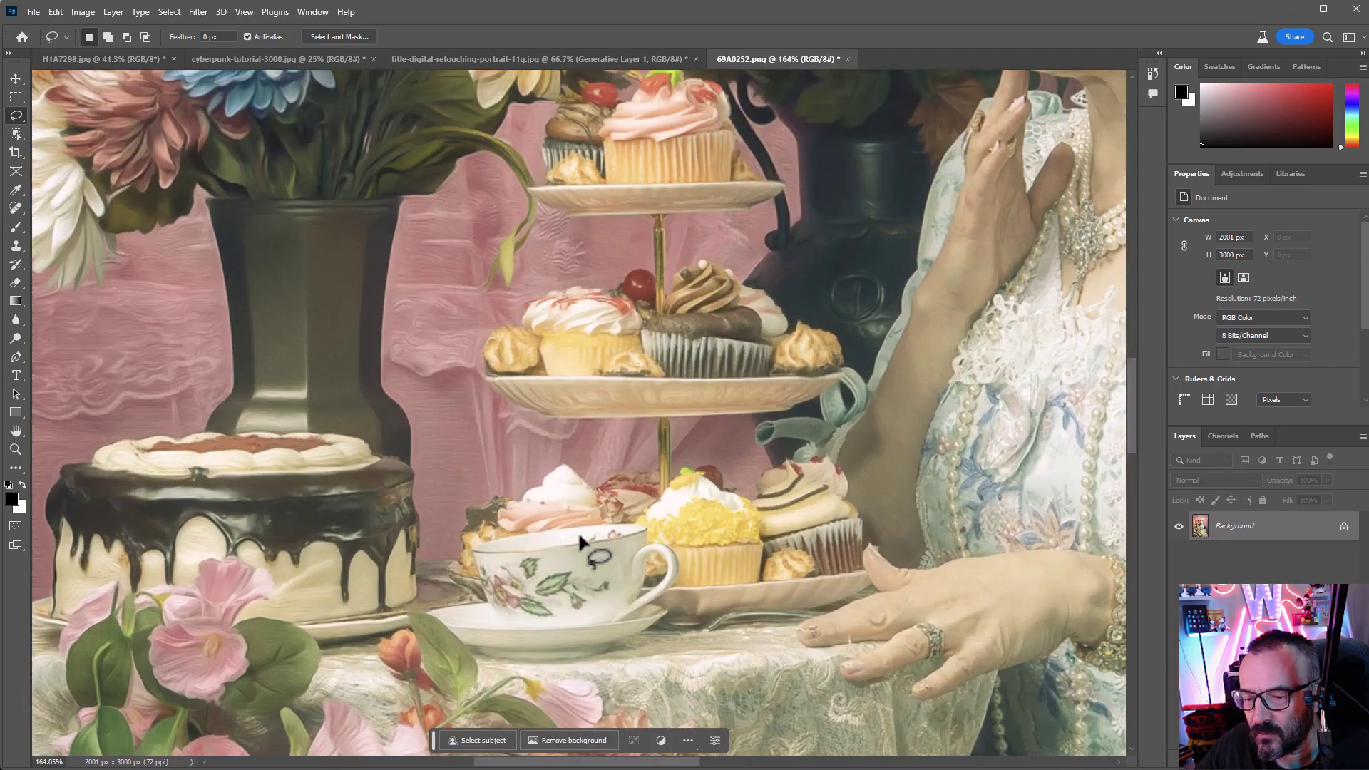
drag(695, 580, 742, 479)
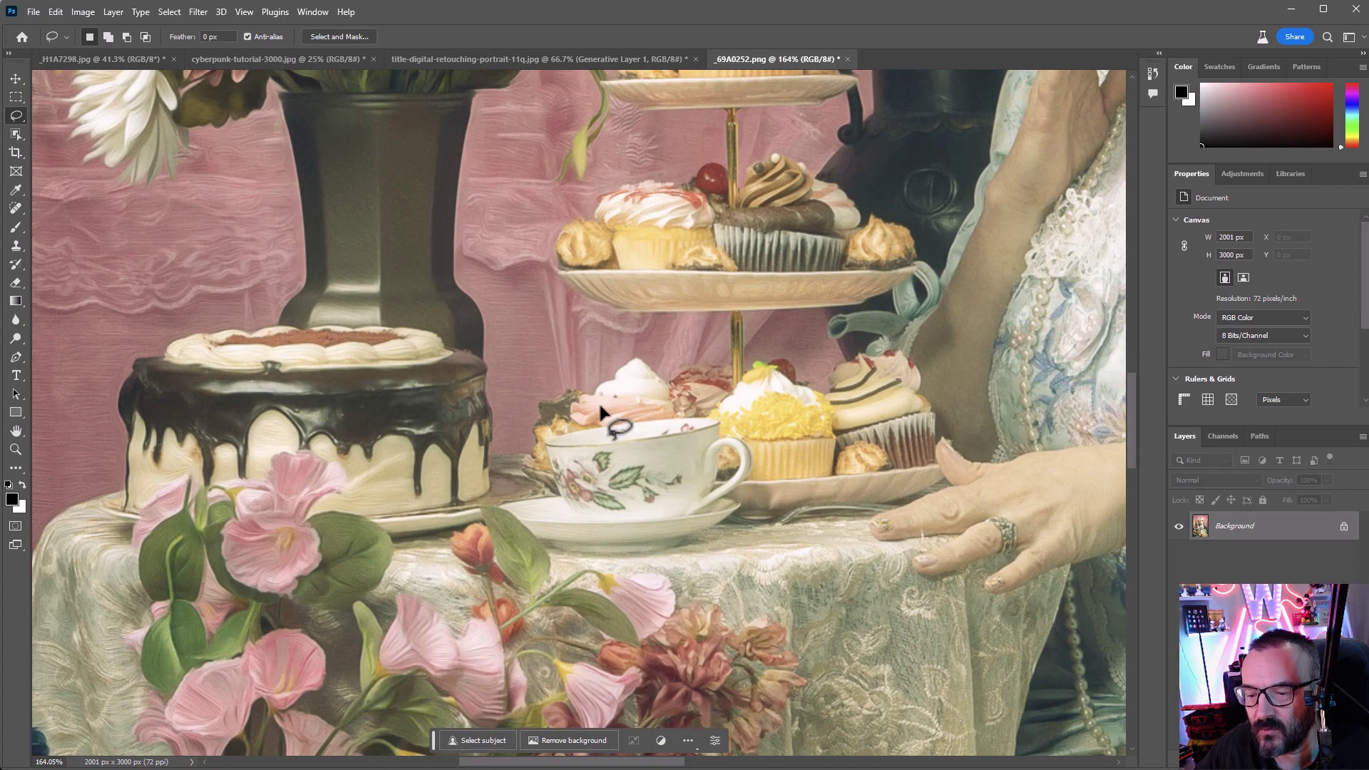
mouse_move(650, 408)
mouse_down()
mouse_move(552, 440)
mouse_move(535, 459)
mouse_move(546, 479)
mouse_move(491, 500)
mouse_move(506, 542)
mouse_move(612, 568)
mouse_move(707, 552)
mouse_move(759, 465)
mouse_move(741, 425)
mouse_up()
drag(629, 416, 644, 414)
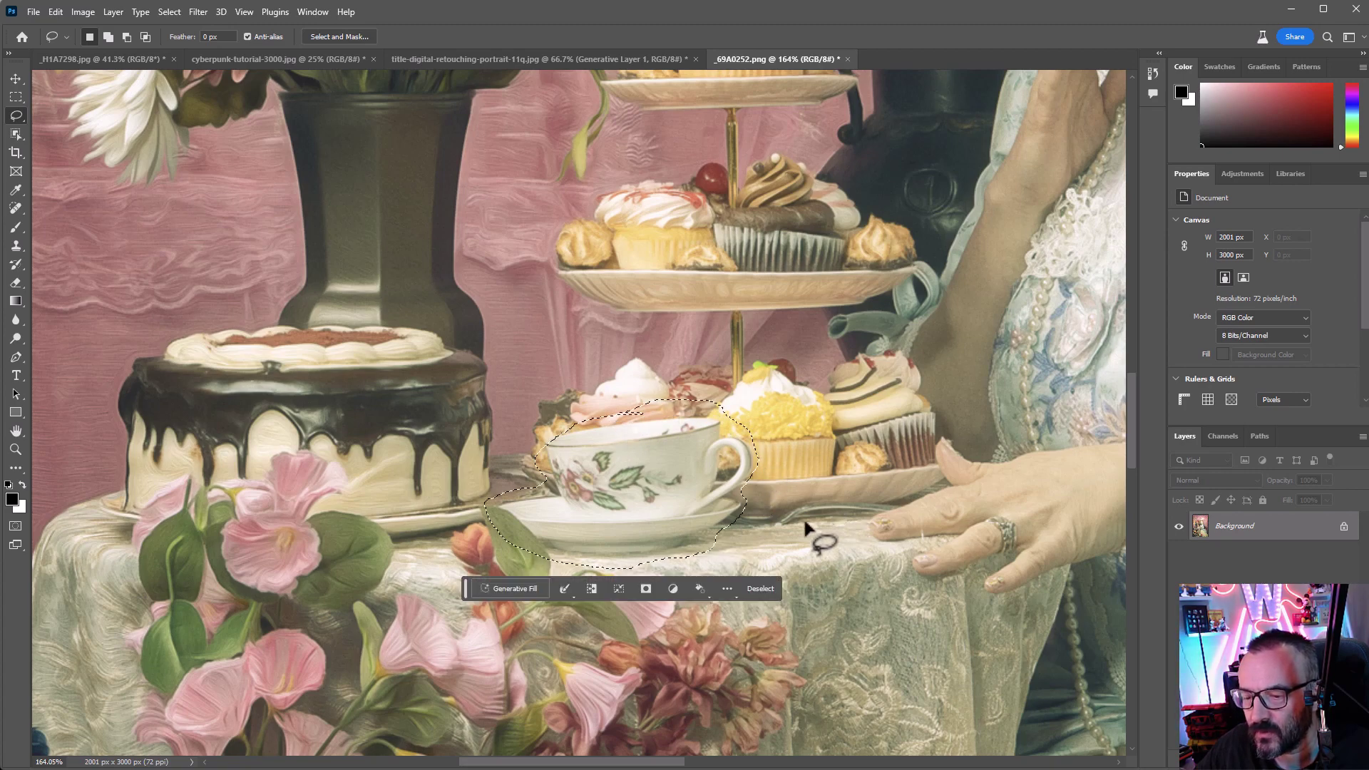
Generative Fill the teacup selection with the prompt 'Rococo tea cup, filled with a tea'.
click(515, 589)
key(ctrl+d)
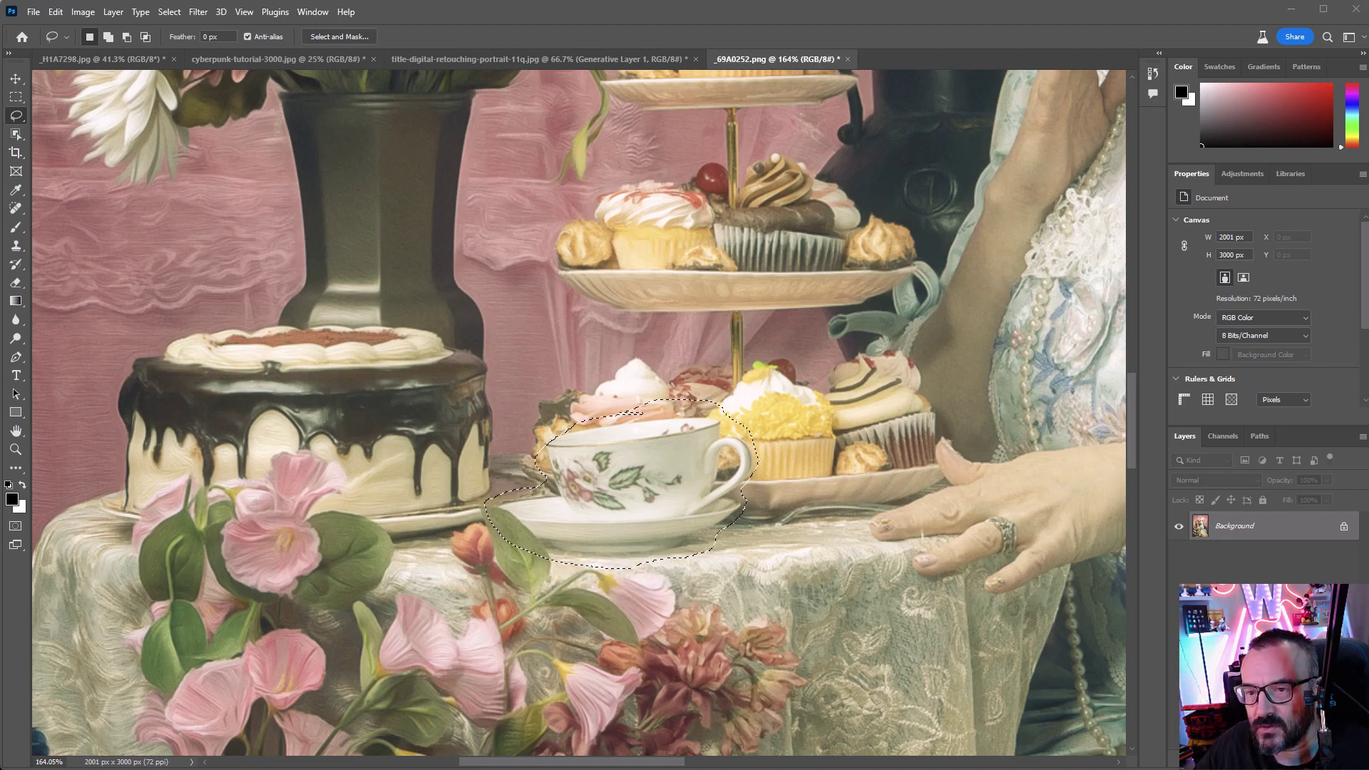
key(ctrl+z)
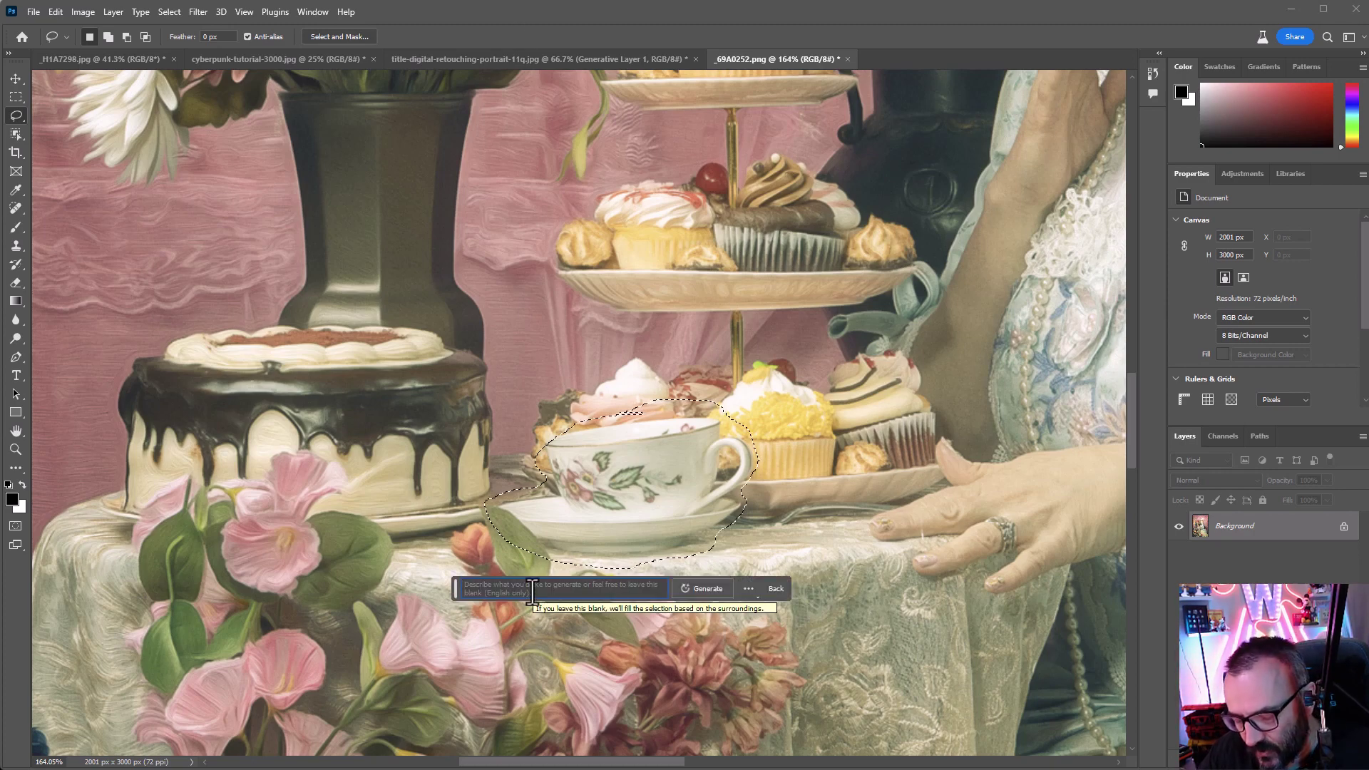
text(Rococo)
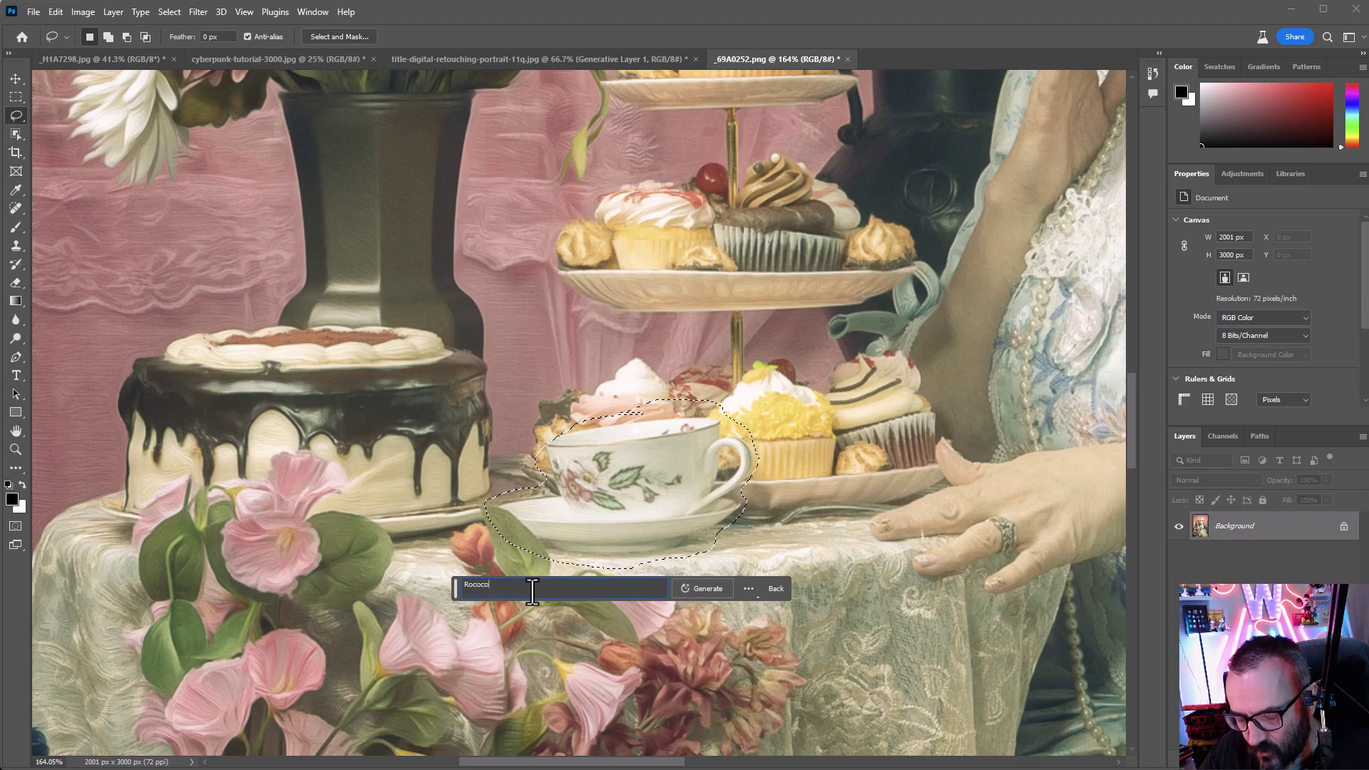
text( tea )
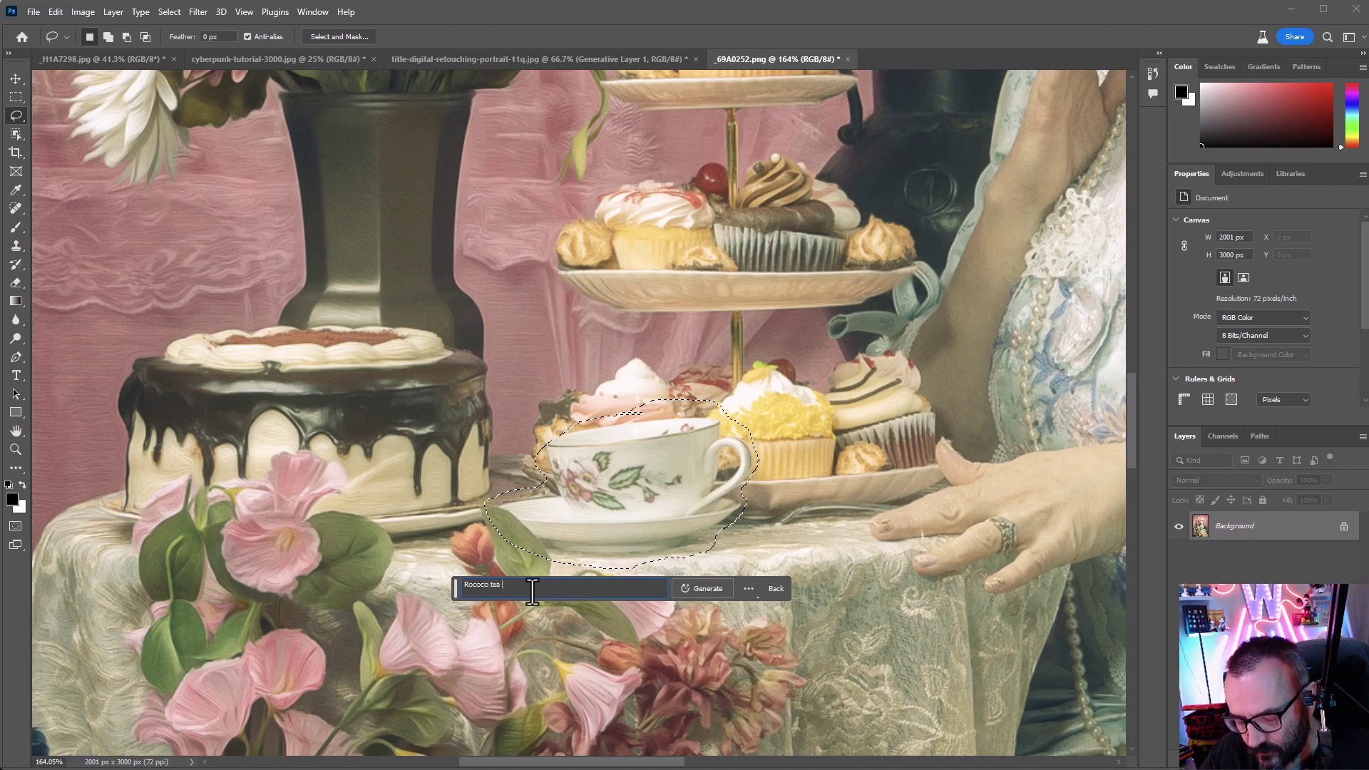
text(cup, fille)
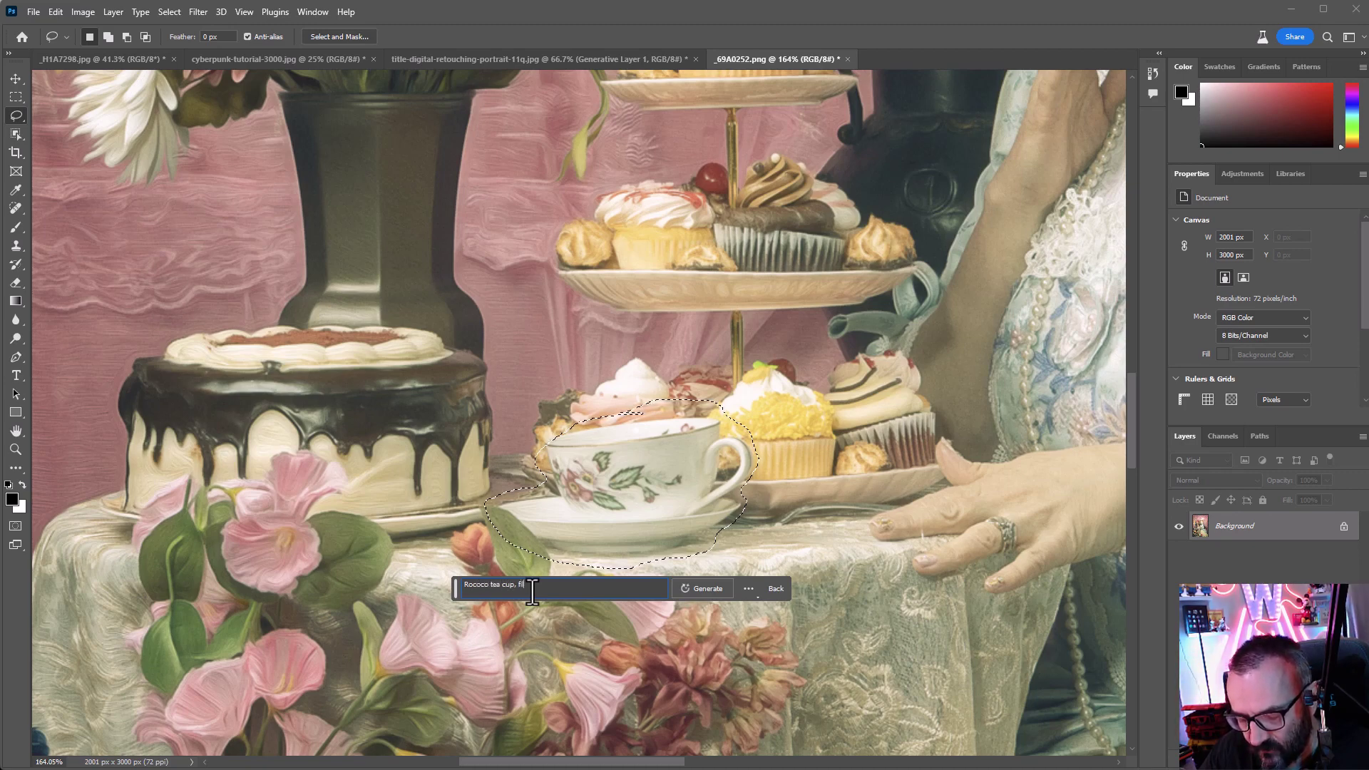
text(d with a )
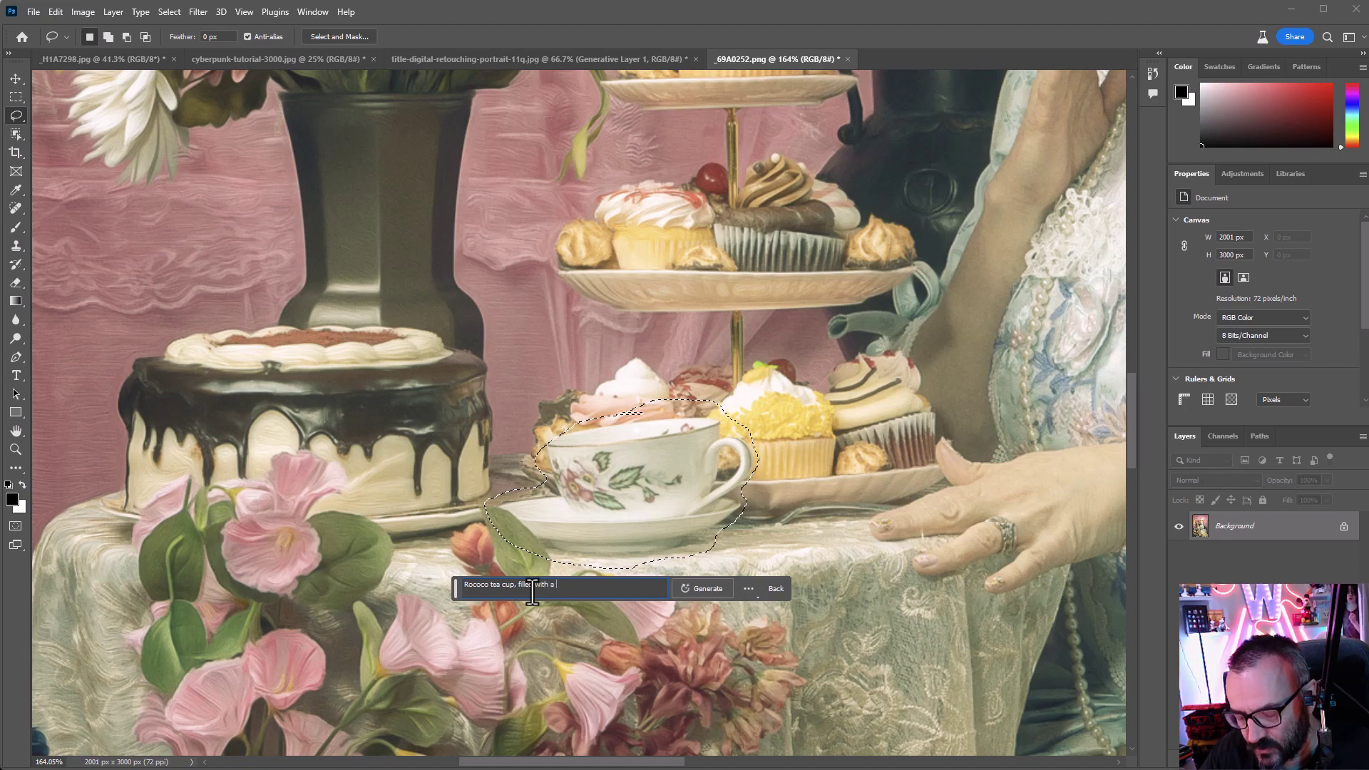
text(tea)
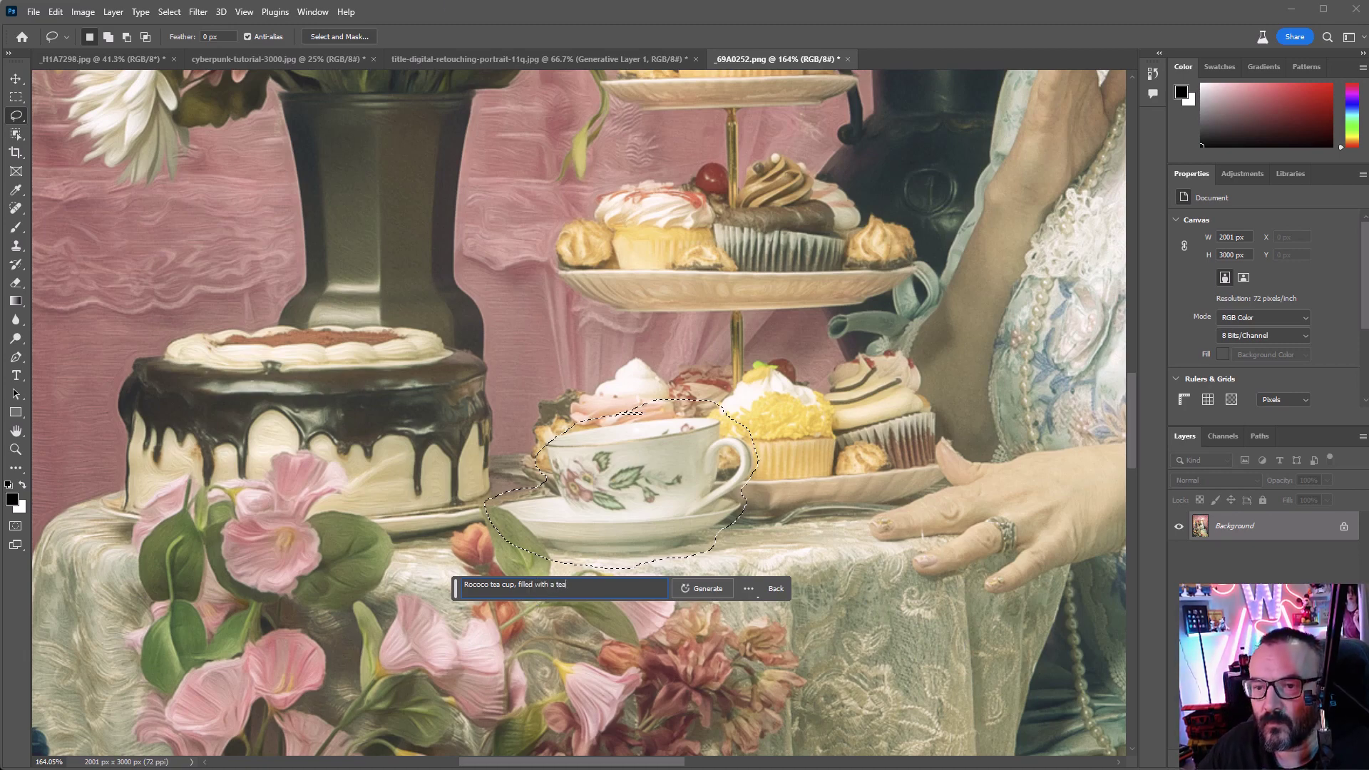
key(ctrl+d)
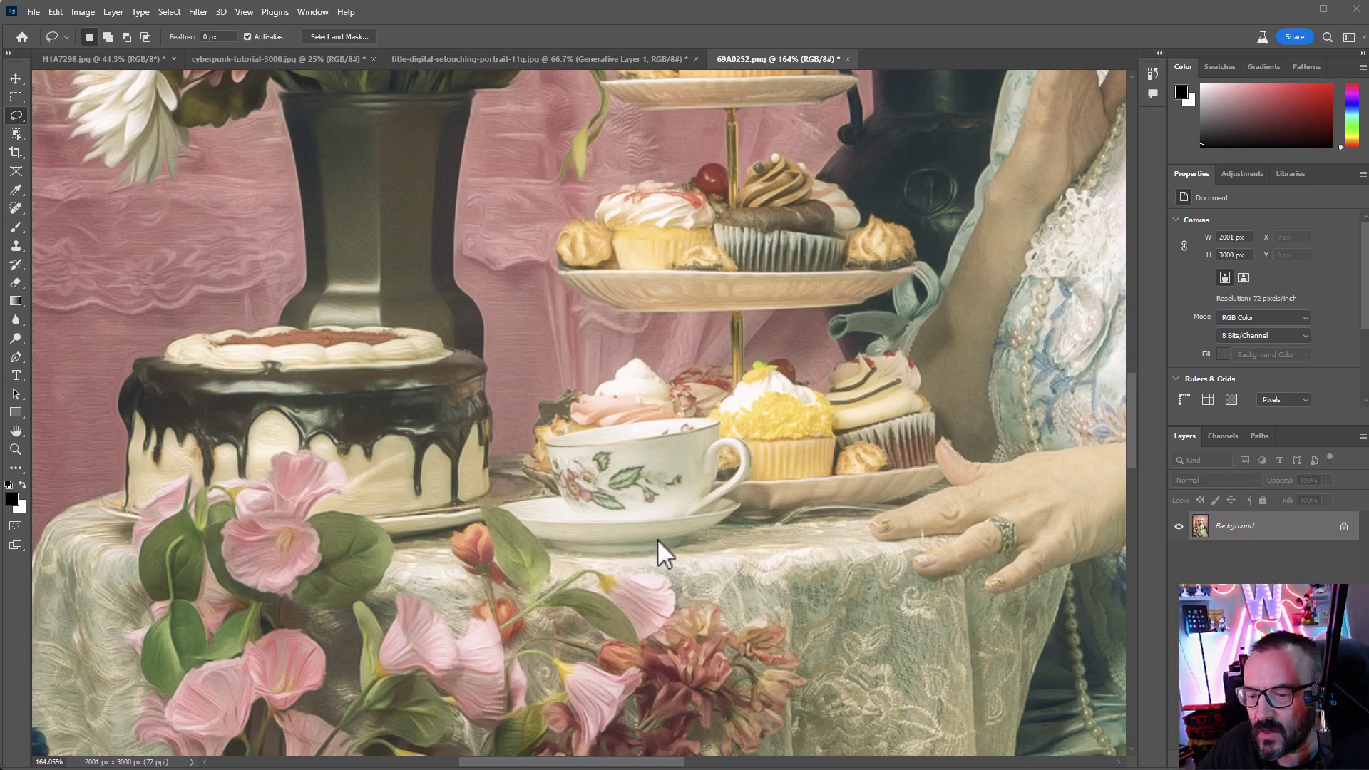
key(ctrl+shift+d)
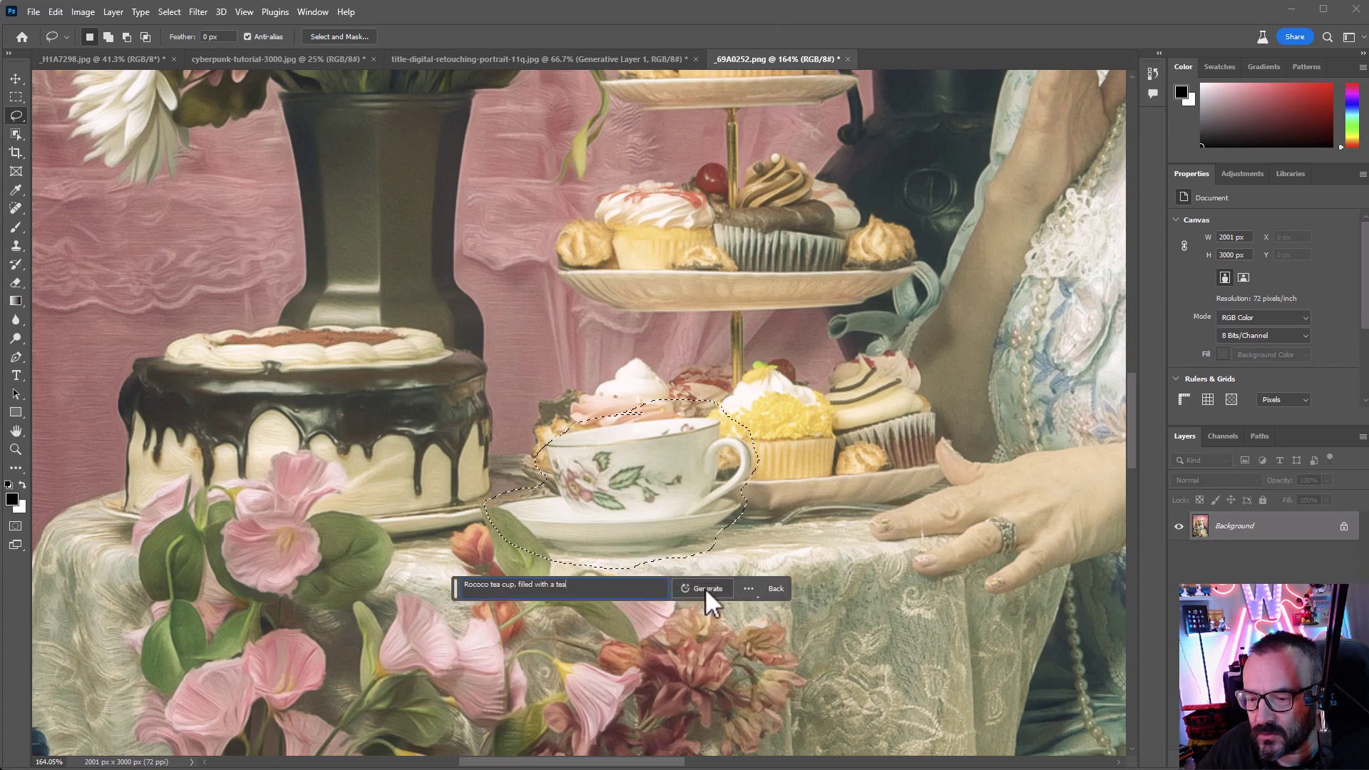
click(705, 587)
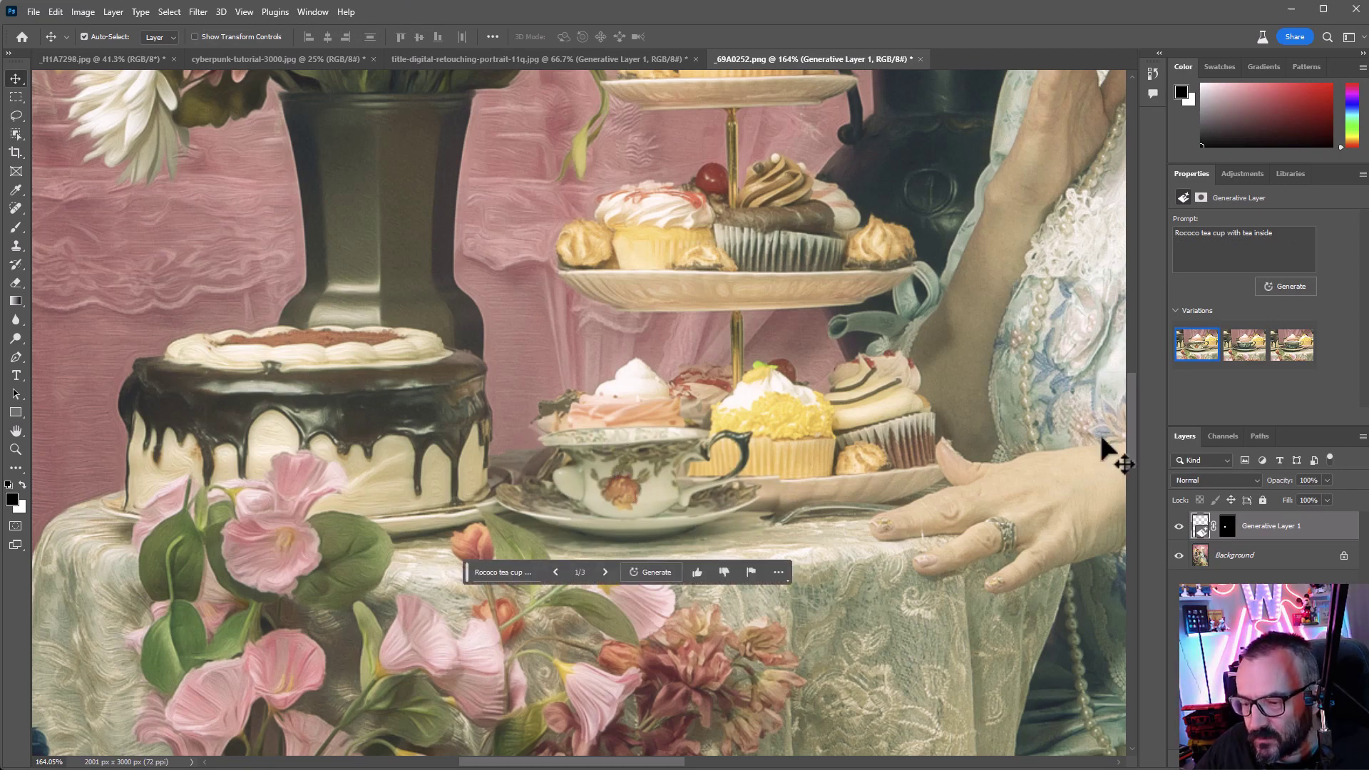
Compare the generated teacup against the original, switch to variation 3/3, and dismiss the hint.
click(1179, 526)
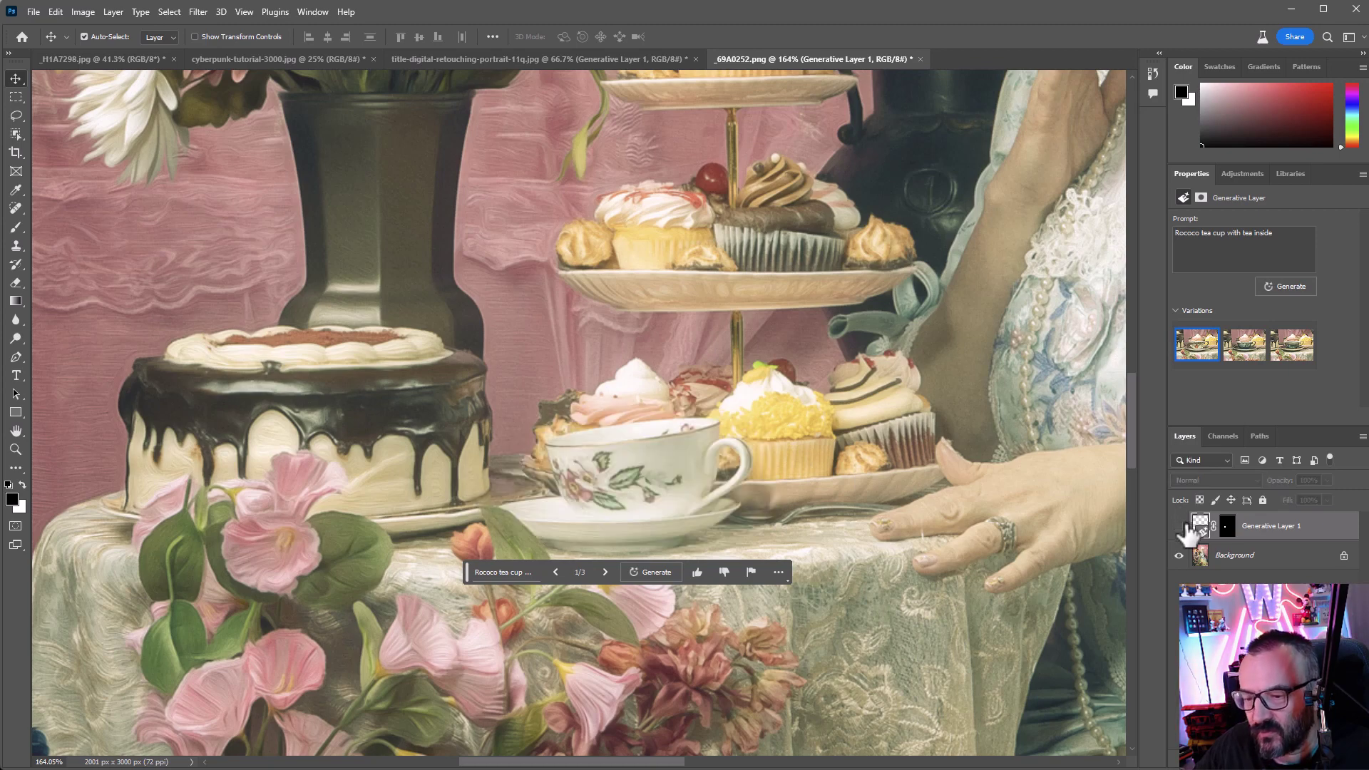
click(1180, 526)
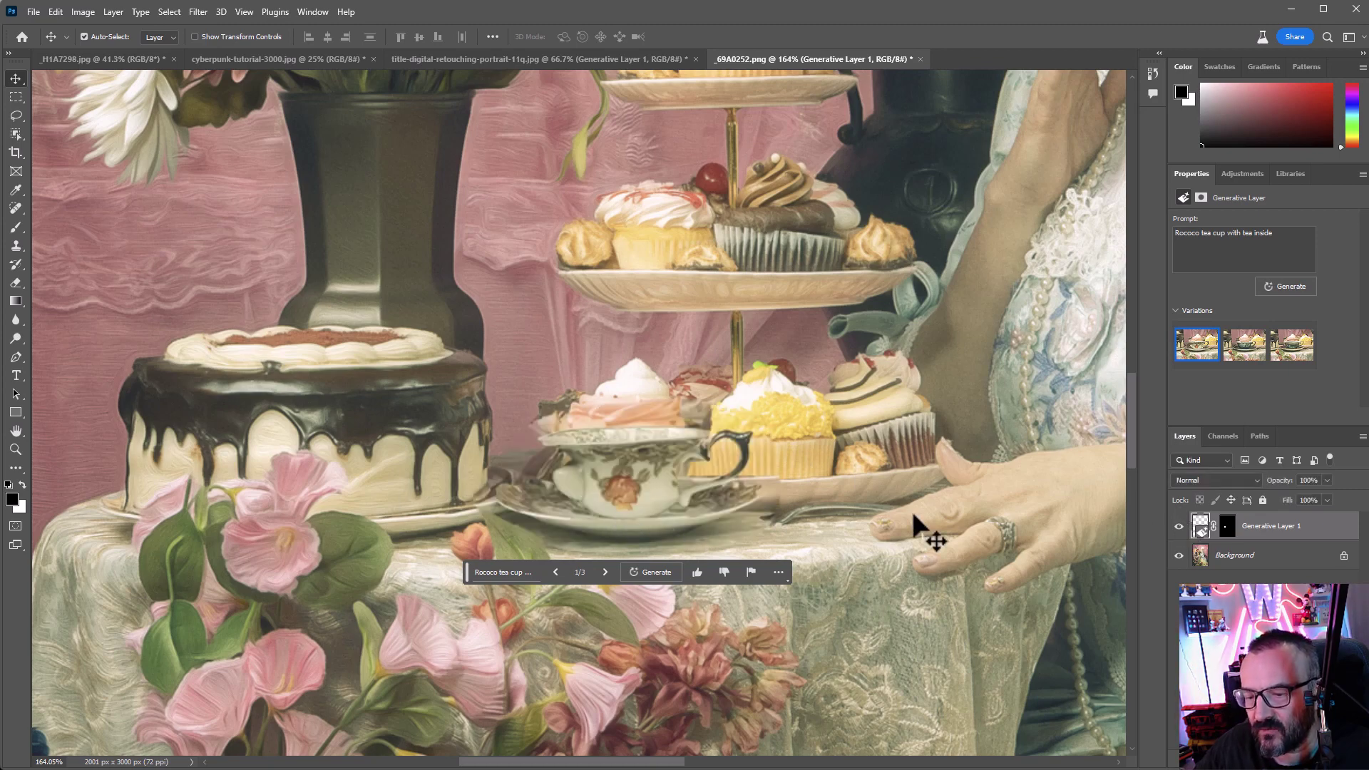
click(605, 572)
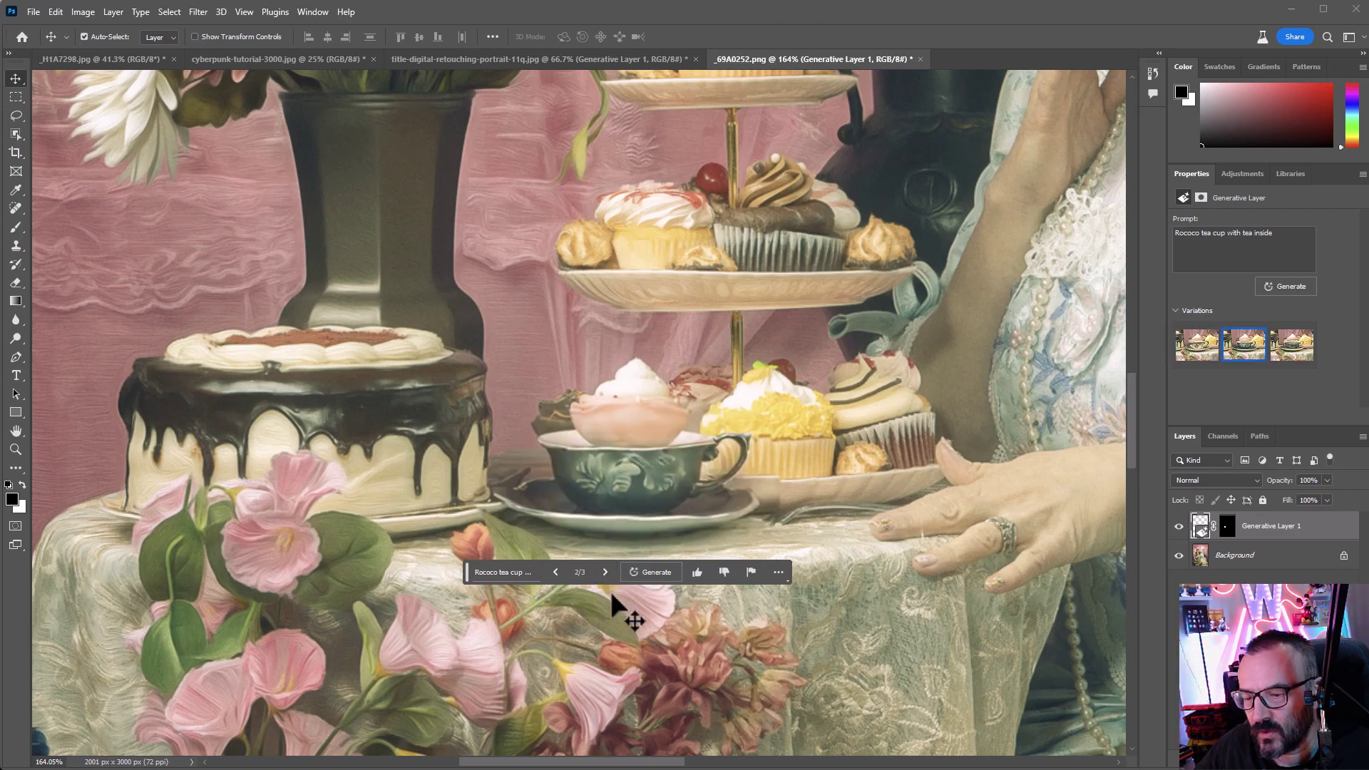
click(605, 572)
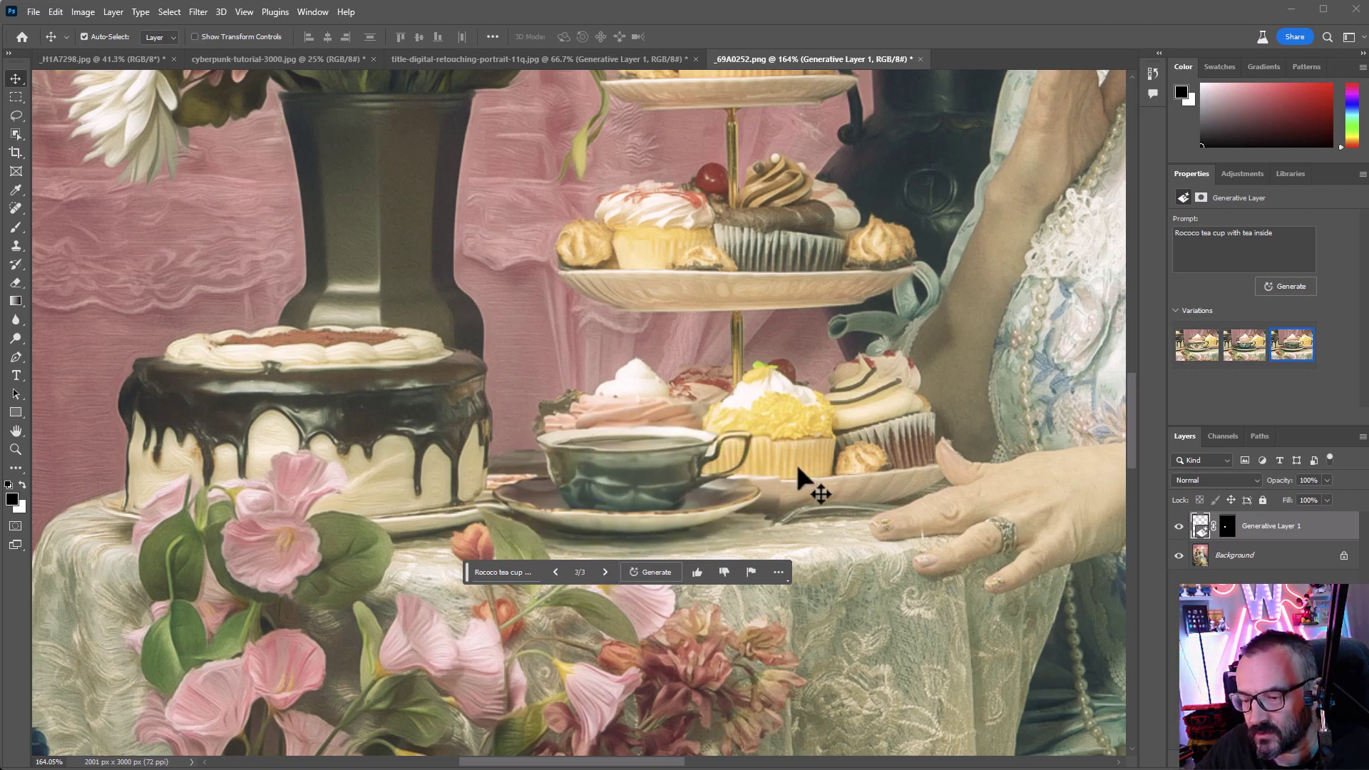
click(723, 487)
click(676, 289)
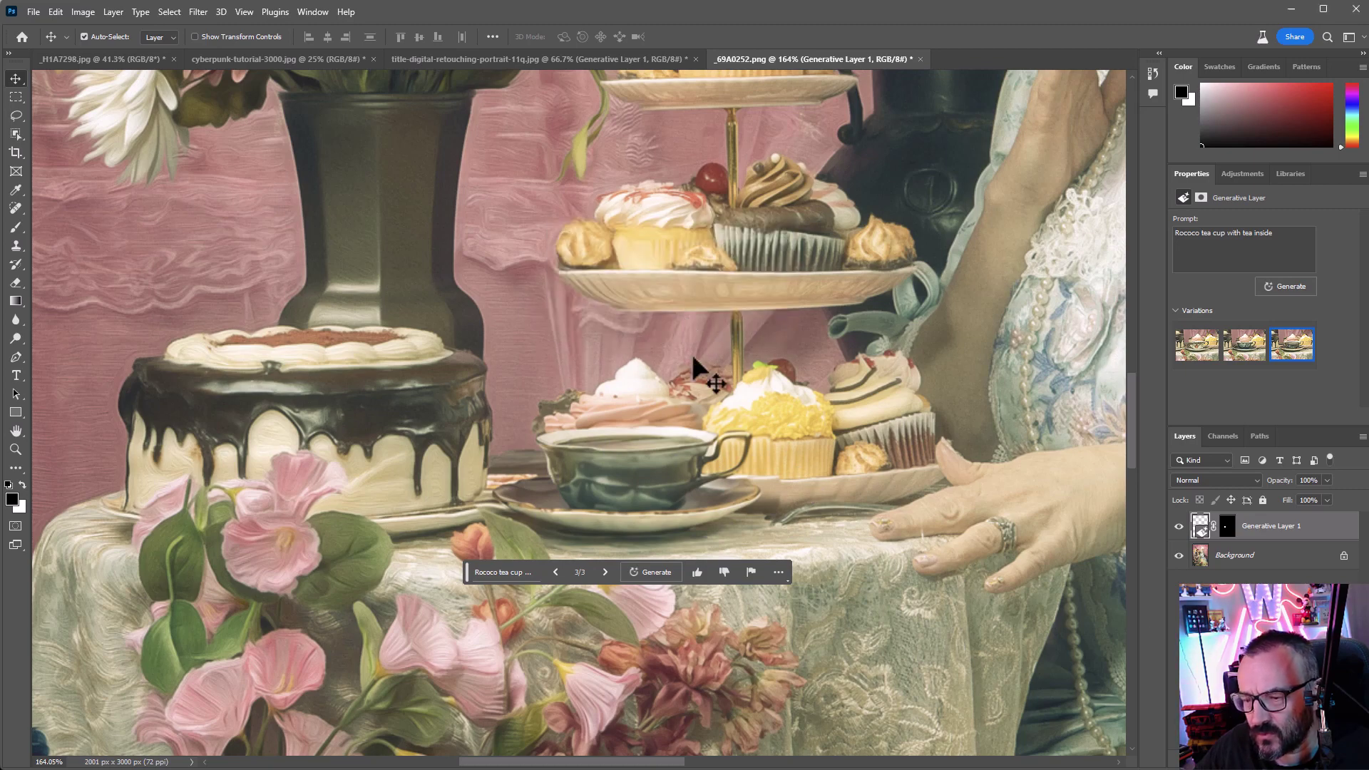
Zoom out, deselect, and toggle Generative Layer 1 off and on to compare the teal teacup with the original.
scroll(701, 396, down, 2)
scroll(701, 393, down, 6)
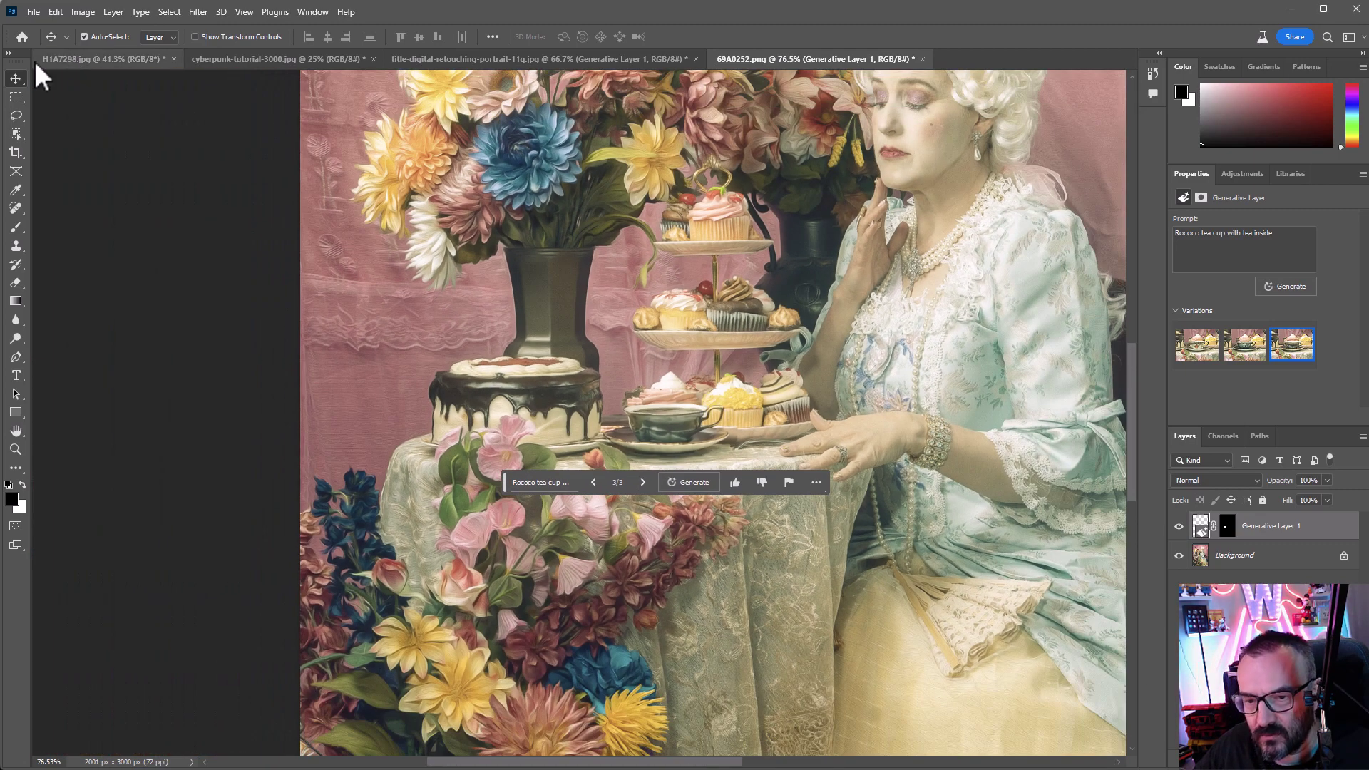
click(101, 163)
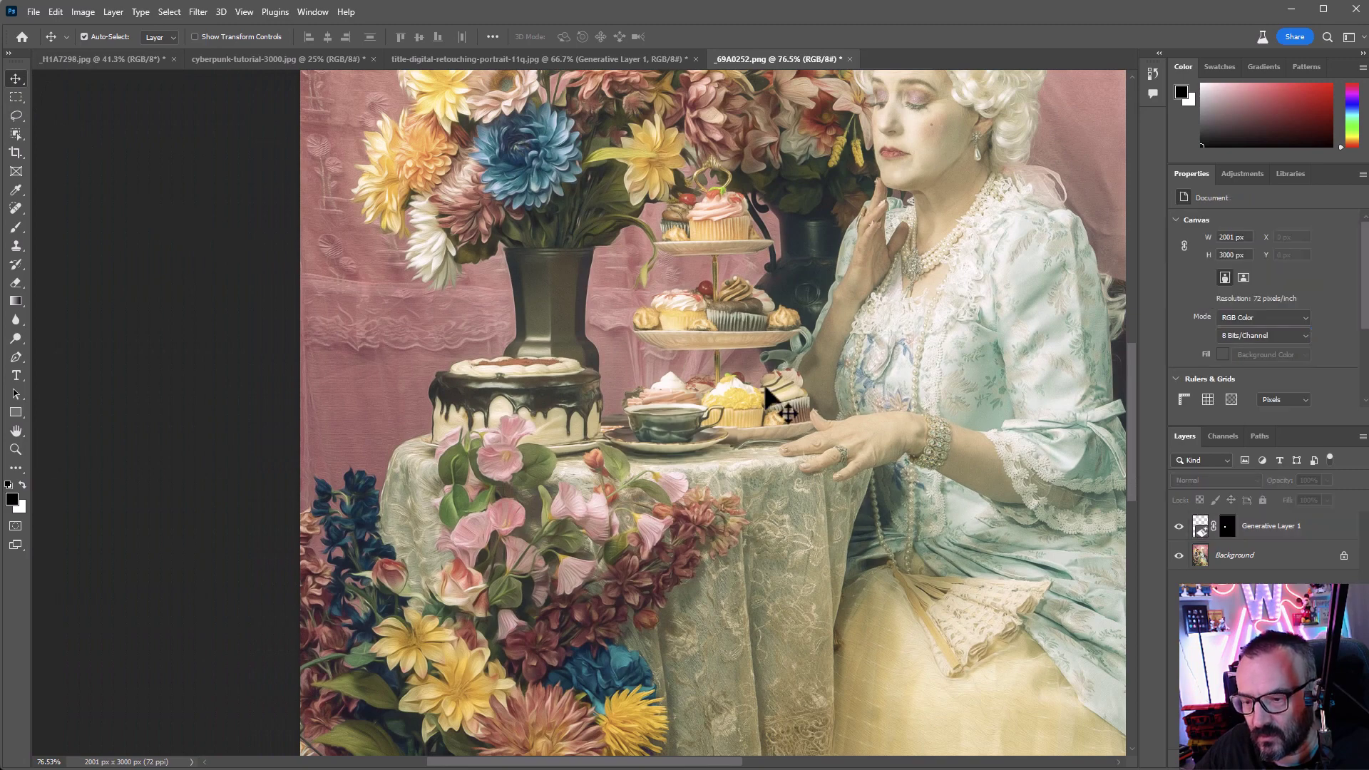
scroll(767, 390, down, 3)
scroll(818, 398, up, 2)
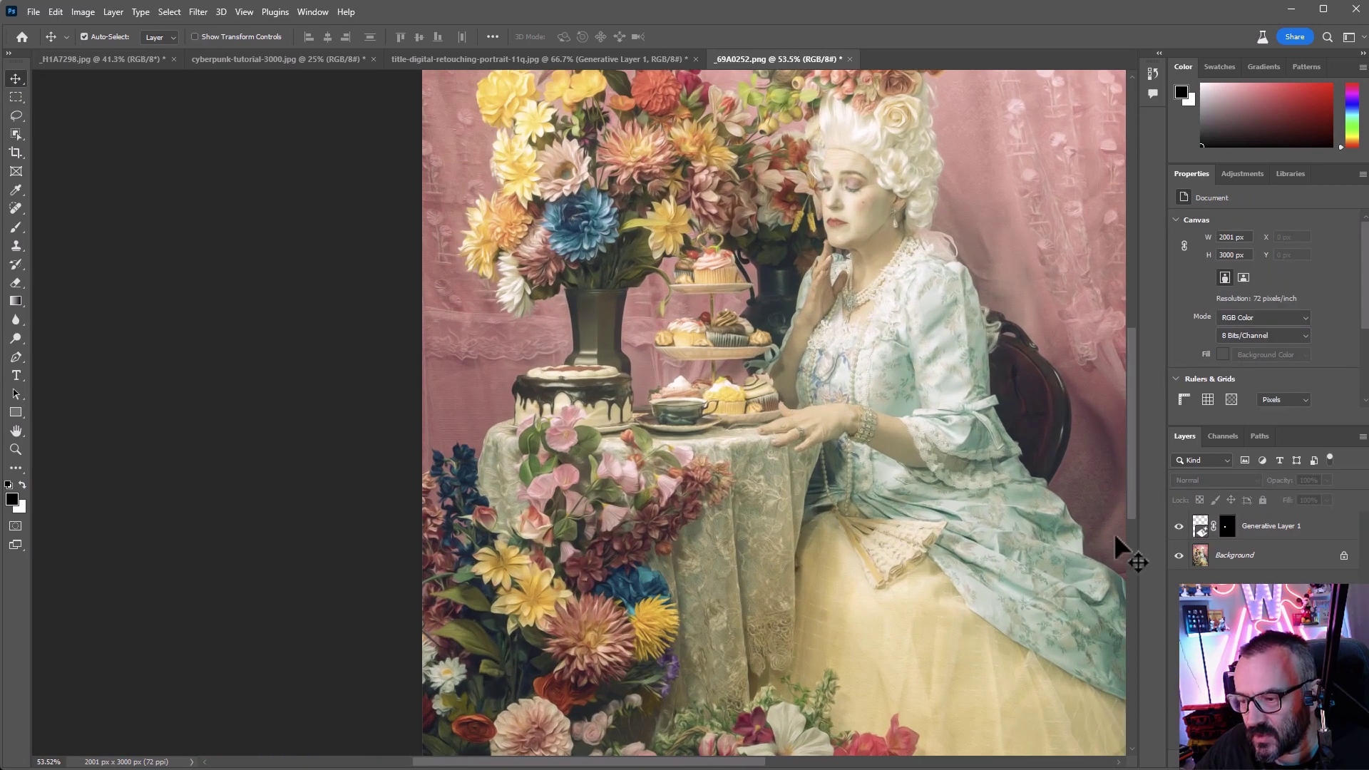
click(1179, 526)
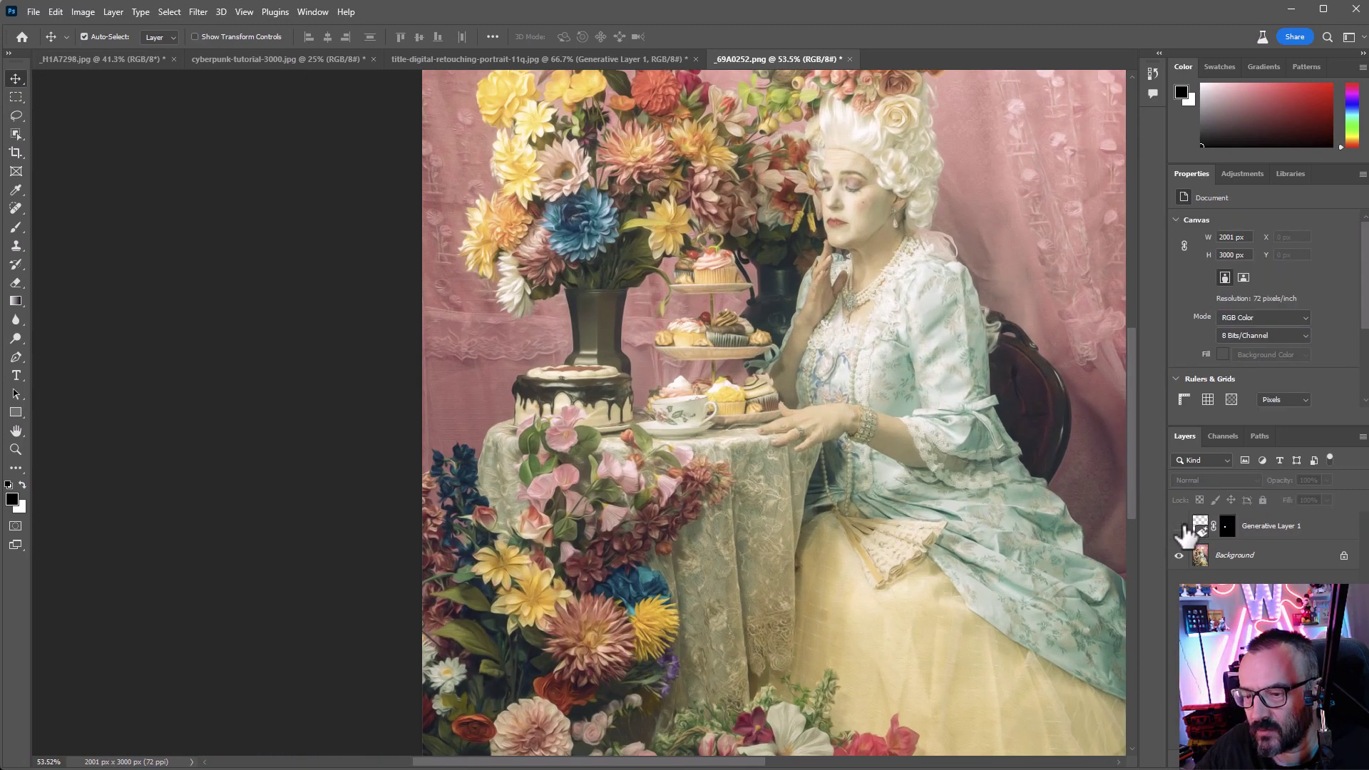
click(1178, 527)
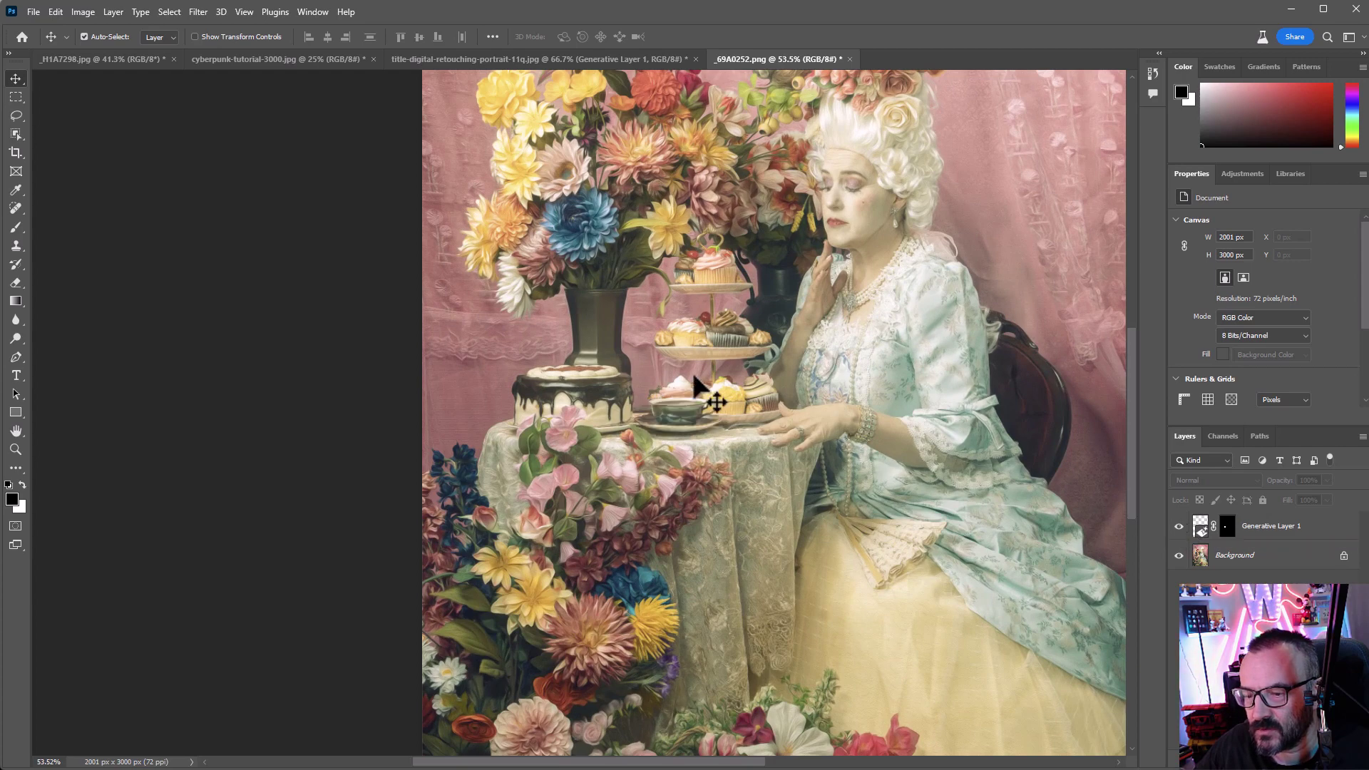
scroll(695, 371, down, 1)
scroll(779, 397, down, 1)
scroll(810, 421, up, 3)
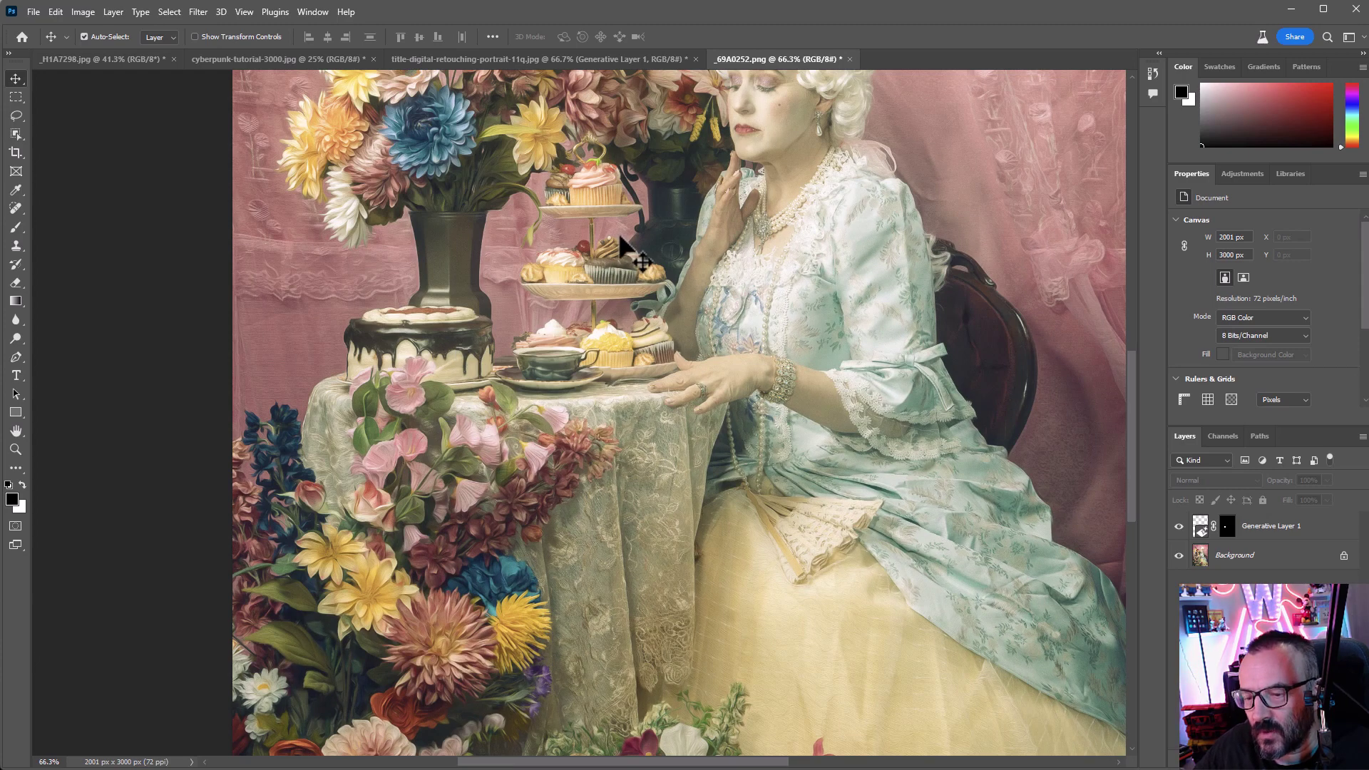
drag(596, 307, 670, 499)
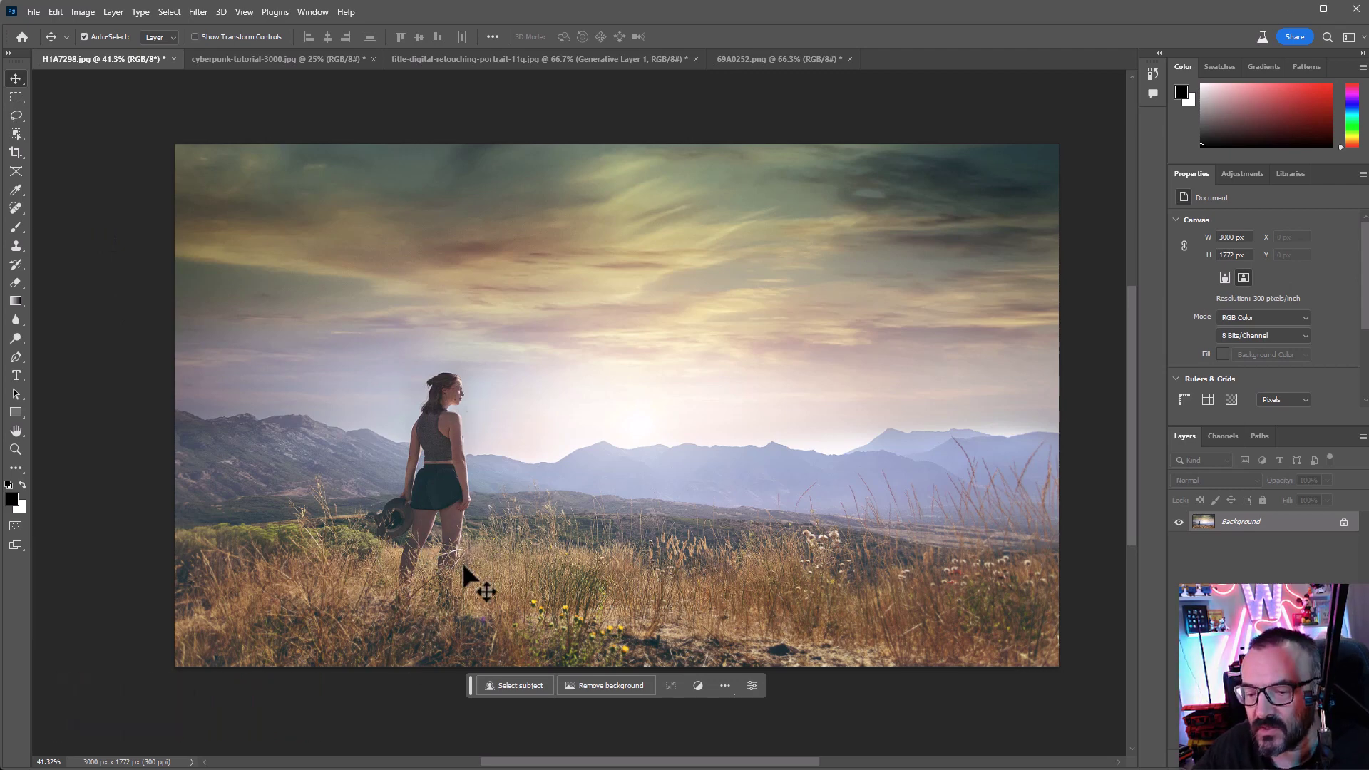
Select the woman with Select subject and enter 'Cyberpunk, steampunk, adventure person' as the Generative Fill prompt.
click(501, 686)
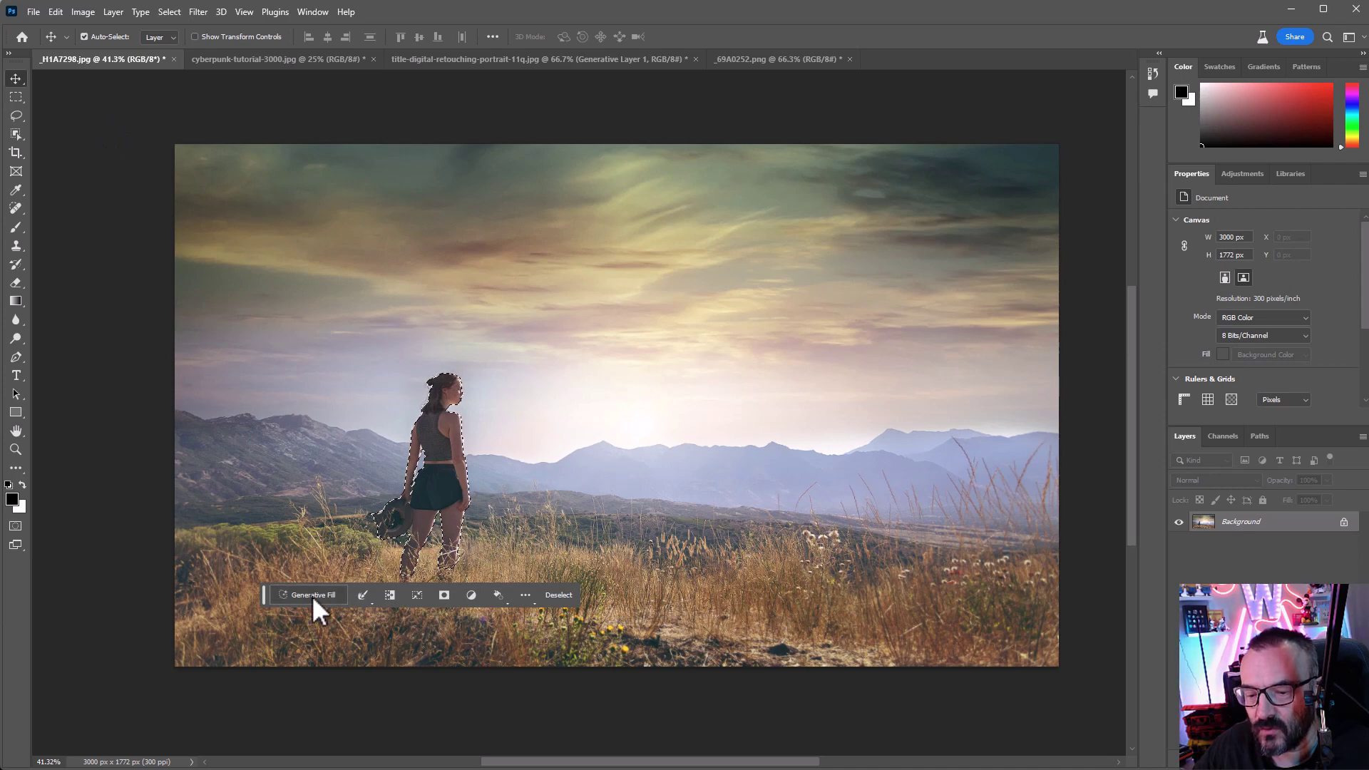
click(314, 595)
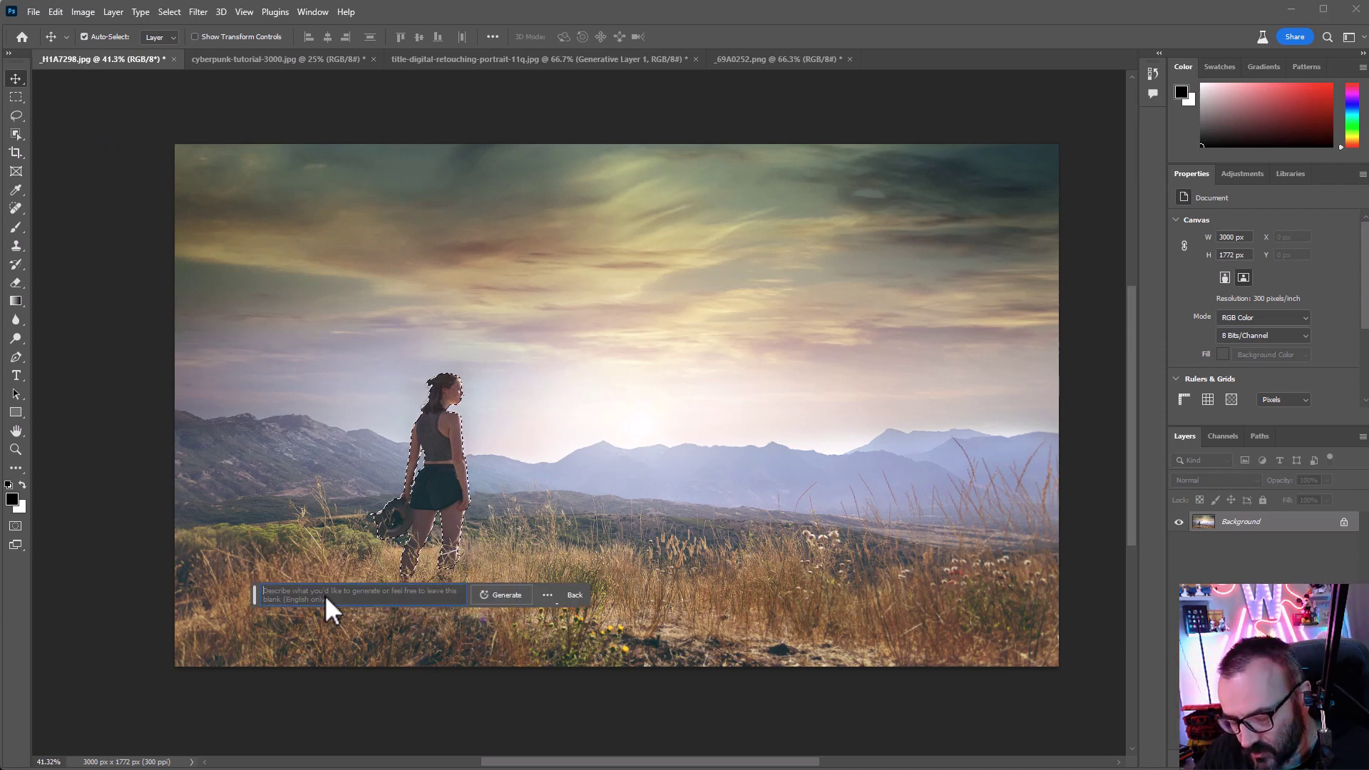
text(Cyberpunk, steampunk, )
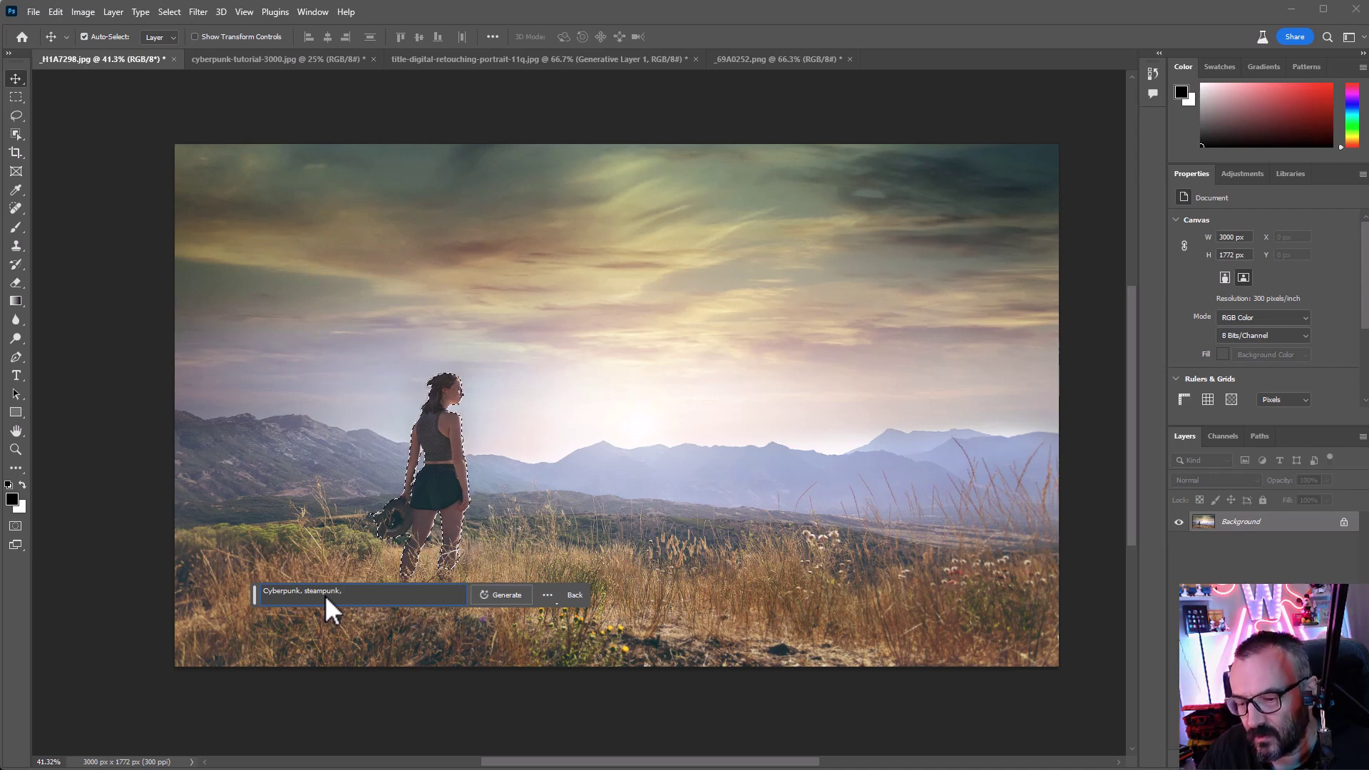
text(adventure )
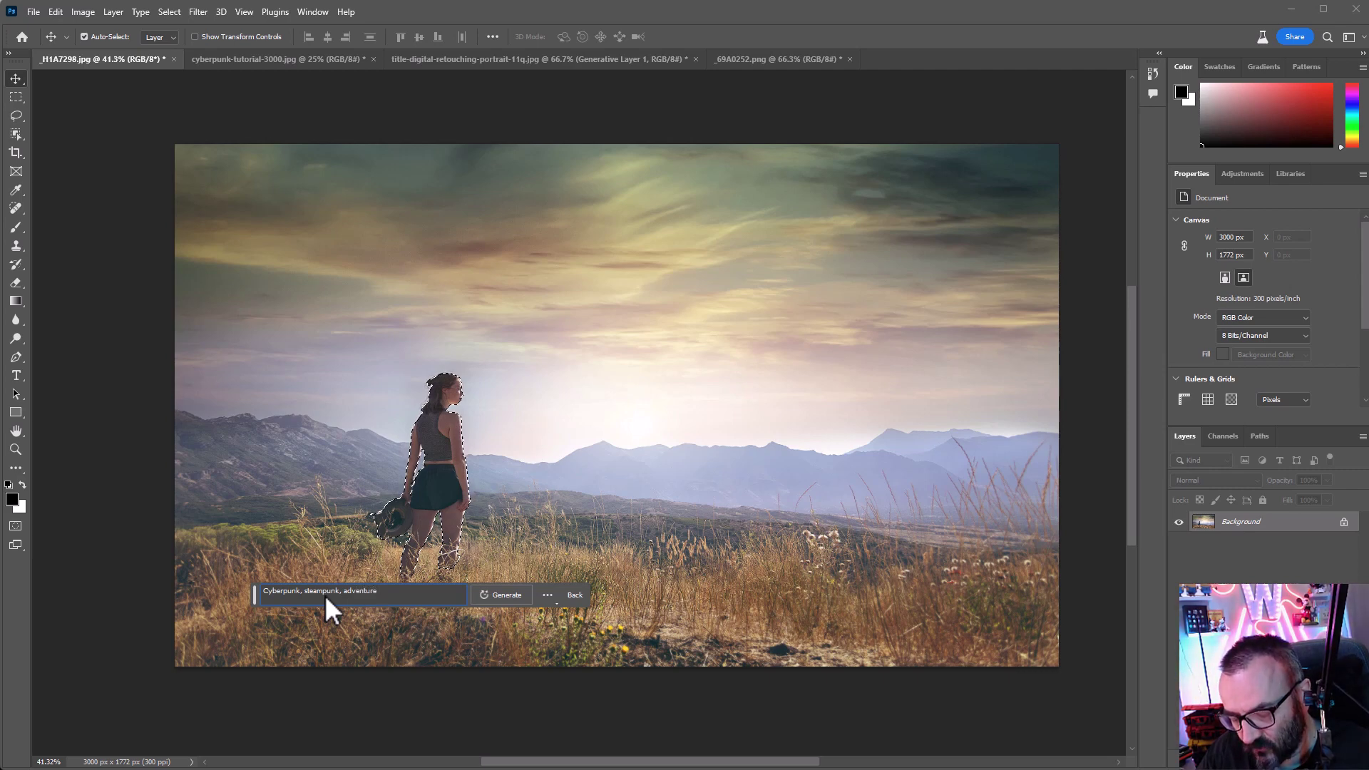
text(person)
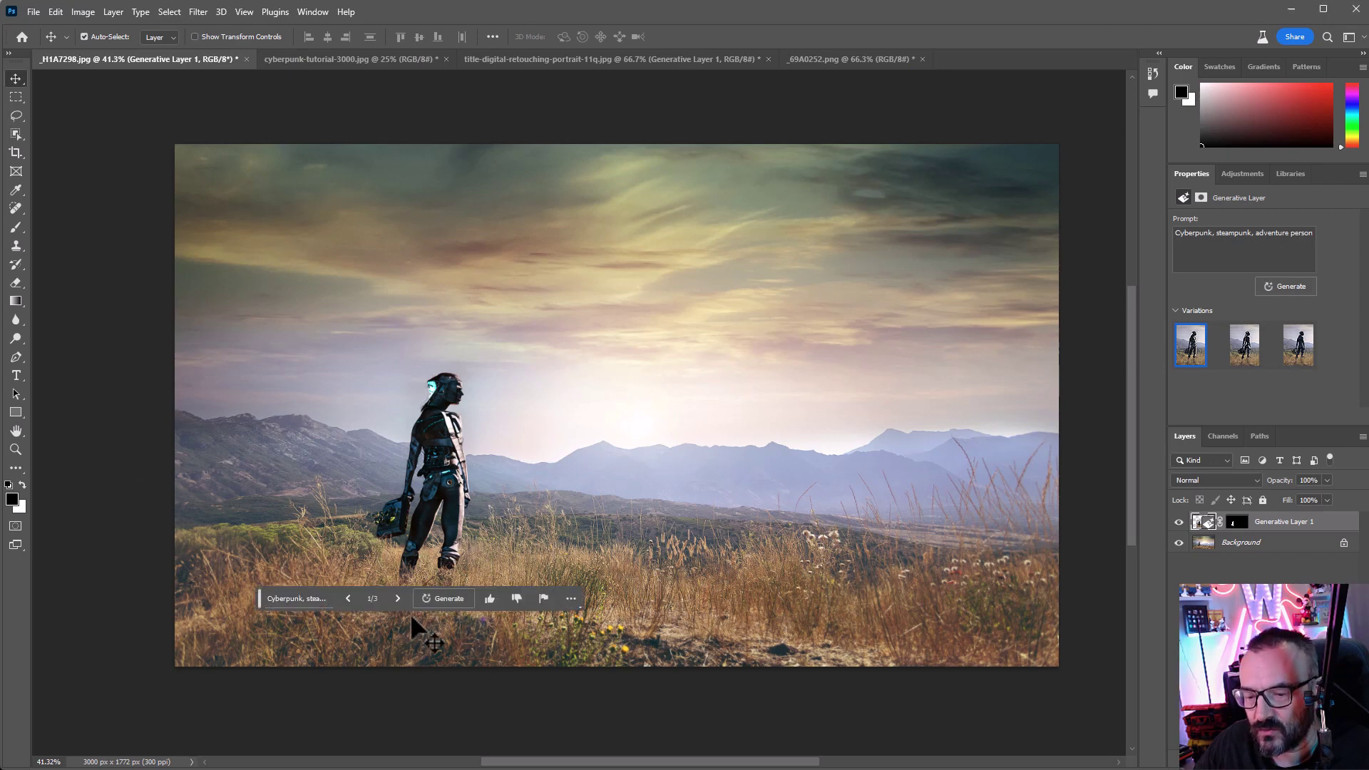
Choose the third armoured-figure variation and deselect.
click(397, 599)
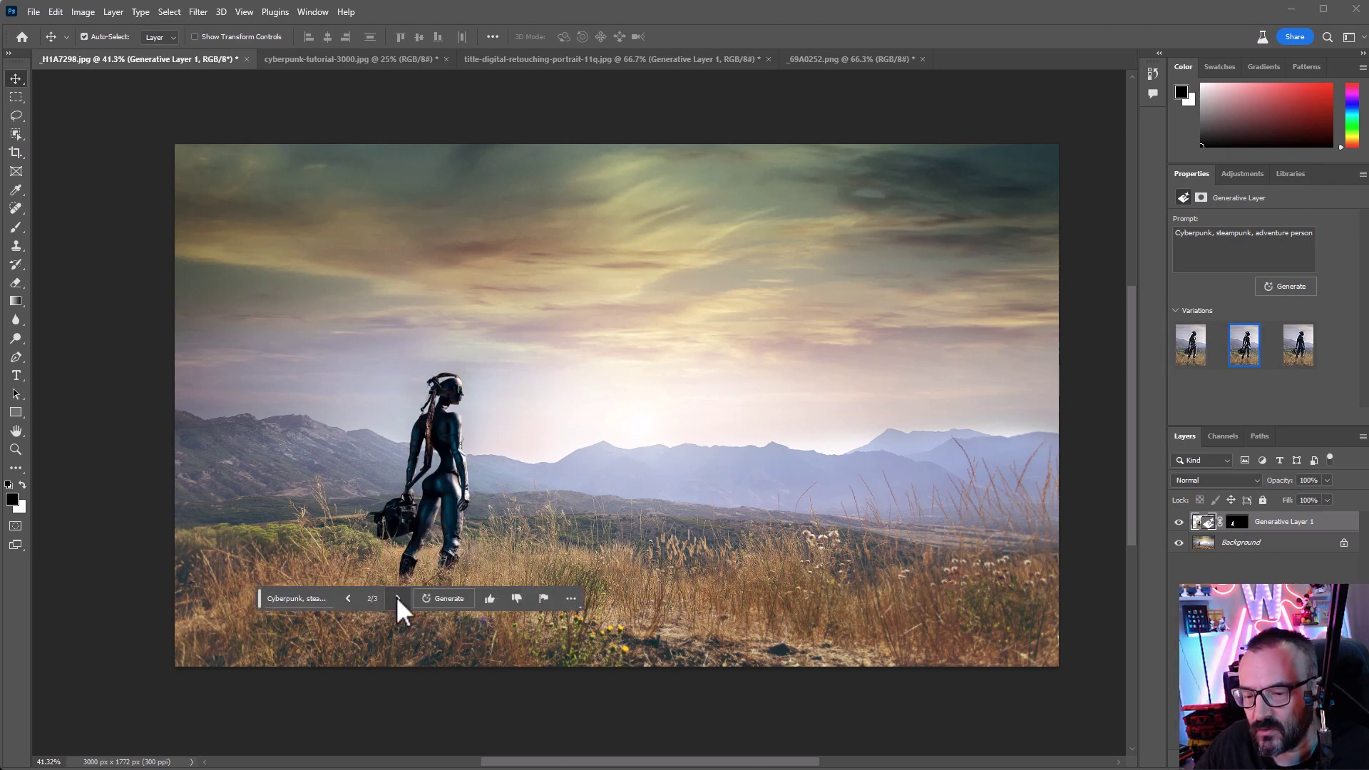
click(397, 599)
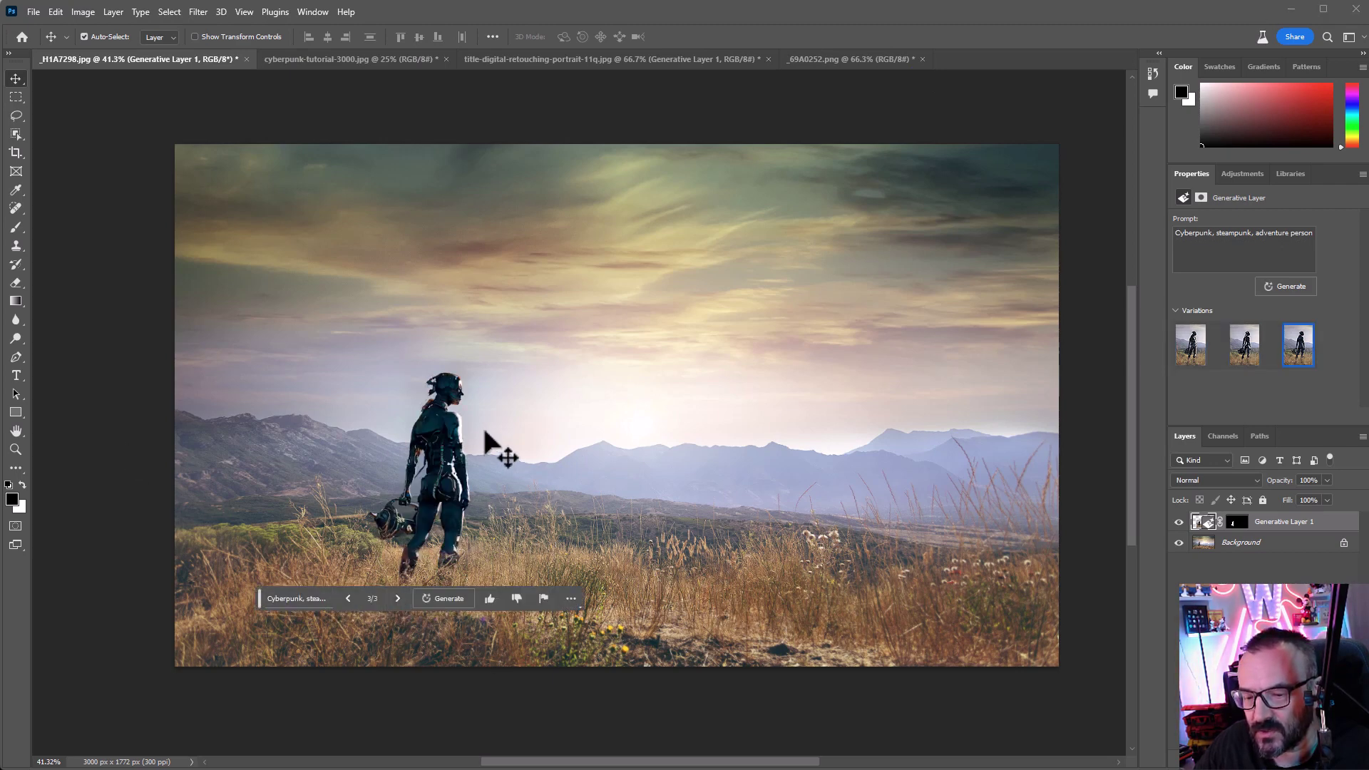
click(511, 389)
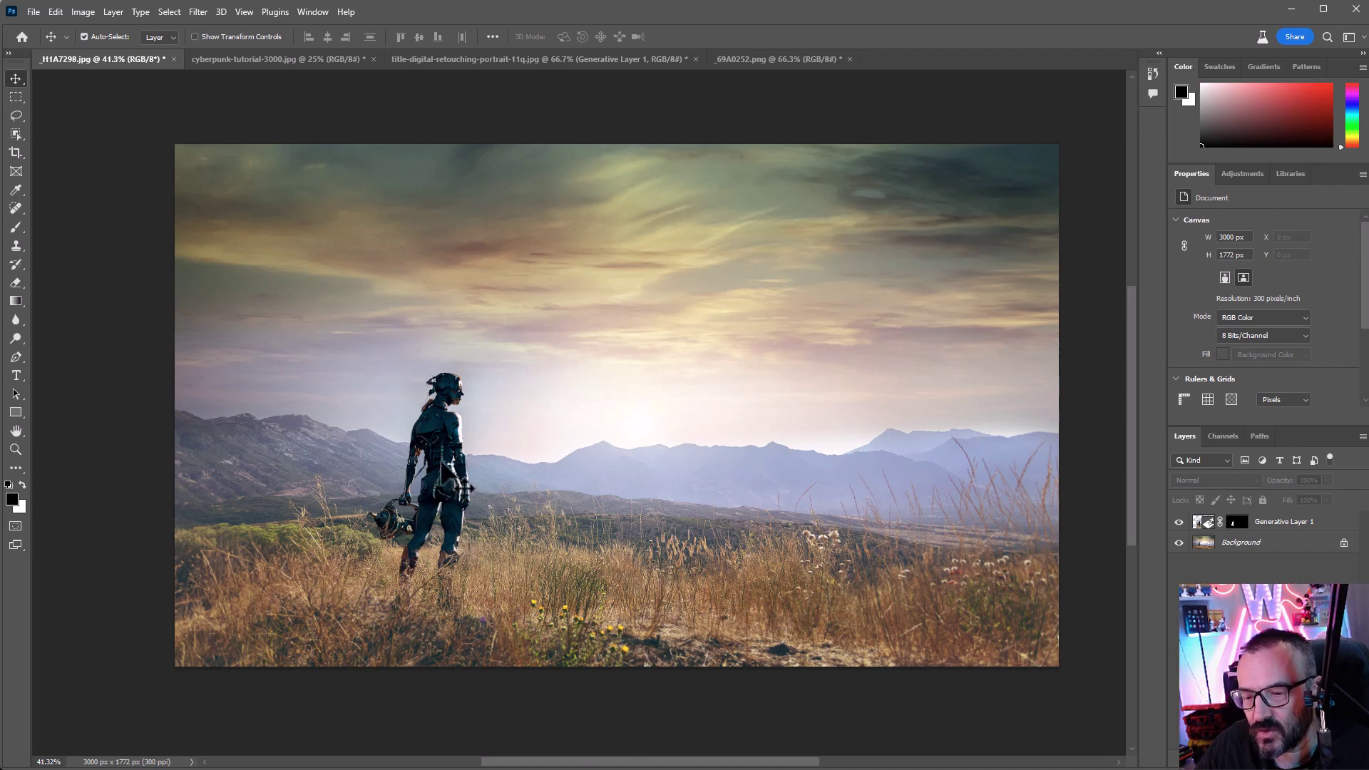
Set Generative Layer 1's opacity to 75%, then switch to the retouching portrait document.
click(1333, 522)
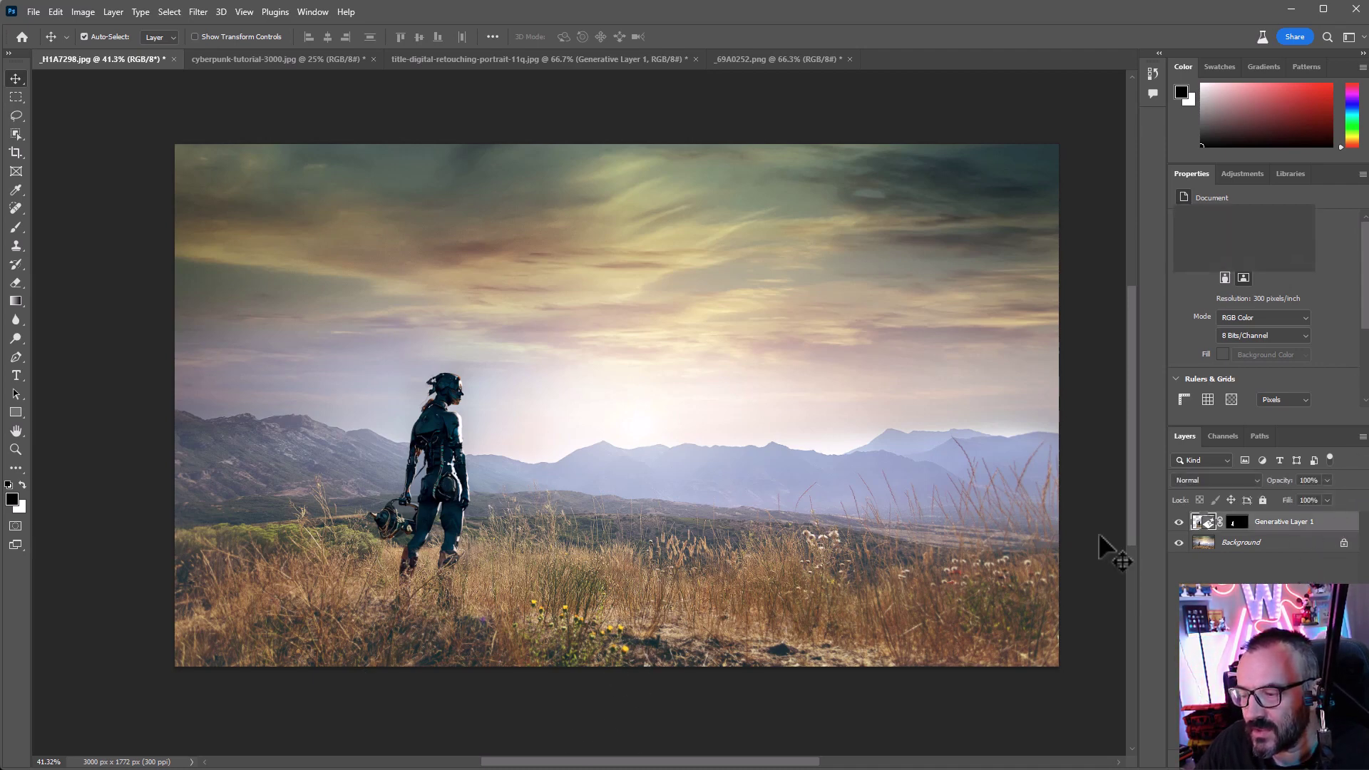
click(1327, 479)
drag(1325, 496, 1310, 498)
click(661, 295)
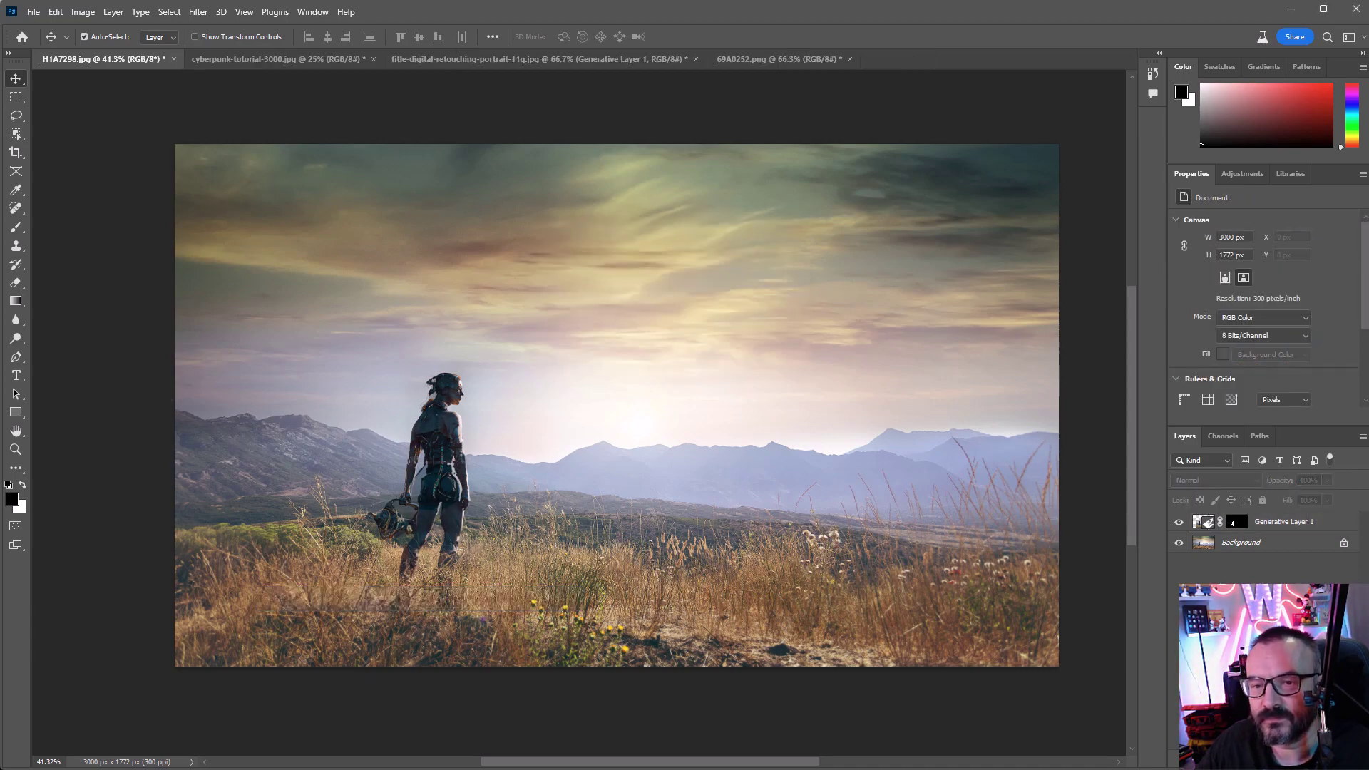
key(ctrl+Tab)
key(ctrl+Tab)
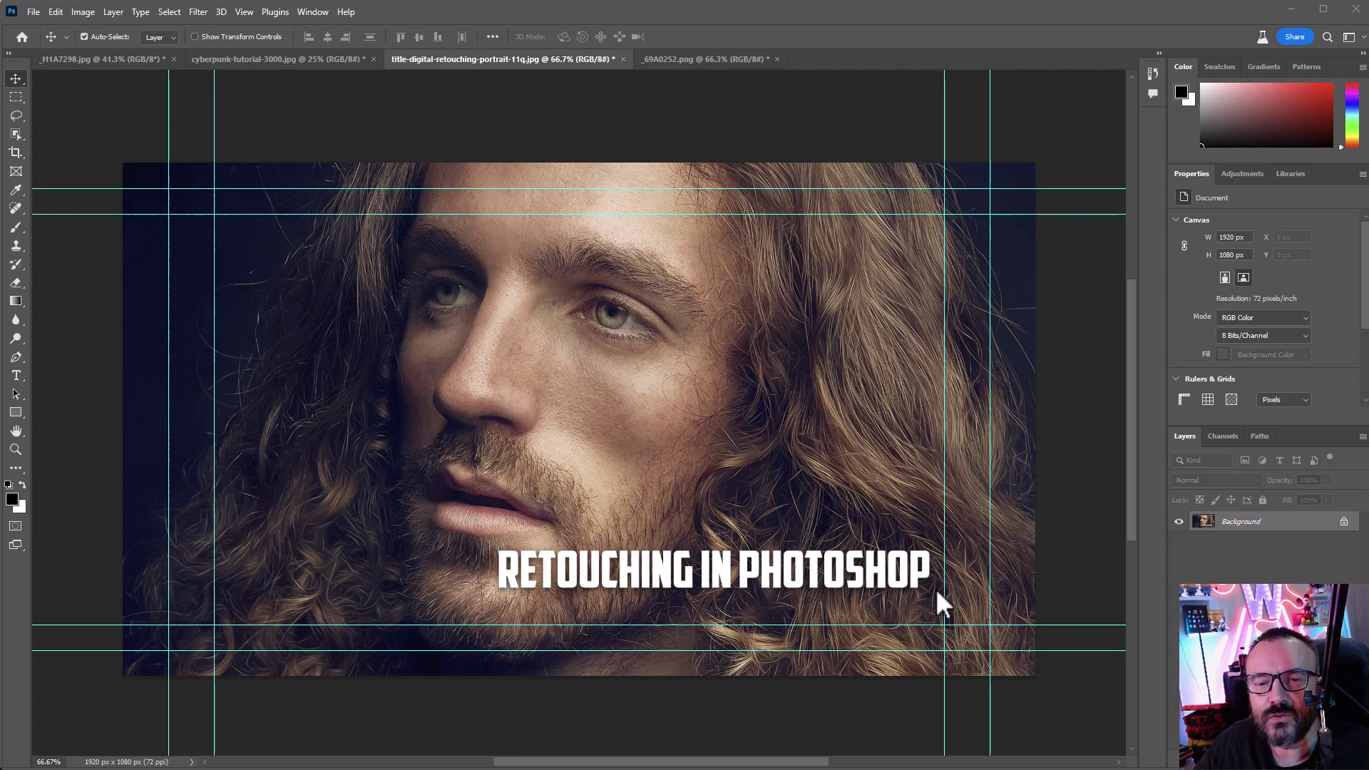
Lasso the 'RETOUCHING IN PHOTOSHOP' title text and run Generative Fill on it.
click(18, 115)
mouse_move(619, 553)
mouse_down()
mouse_move(499, 546)
mouse_move(481, 575)
mouse_move(529, 608)
mouse_move(845, 605)
mouse_move(935, 586)
mouse_move(936, 541)
mouse_move(579, 534)
mouse_up()
click(603, 631)
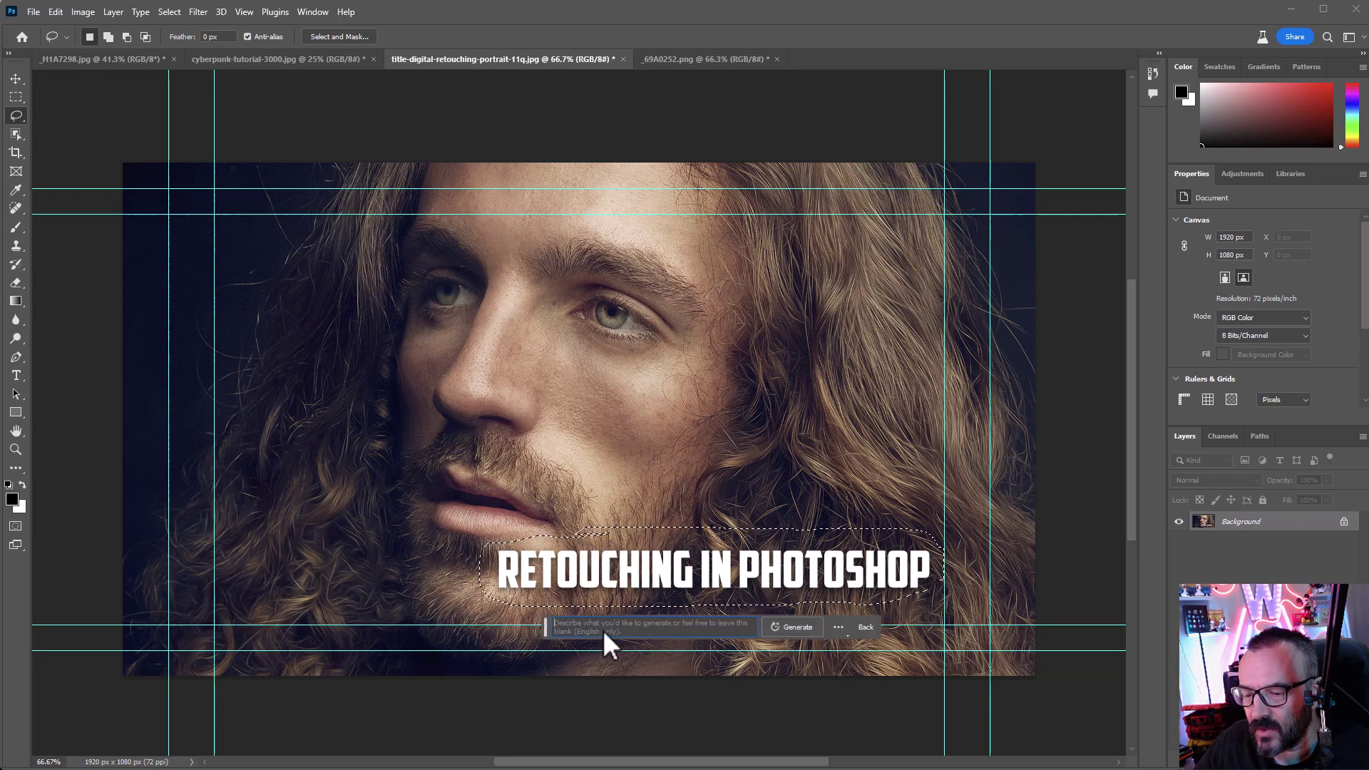
click(797, 627)
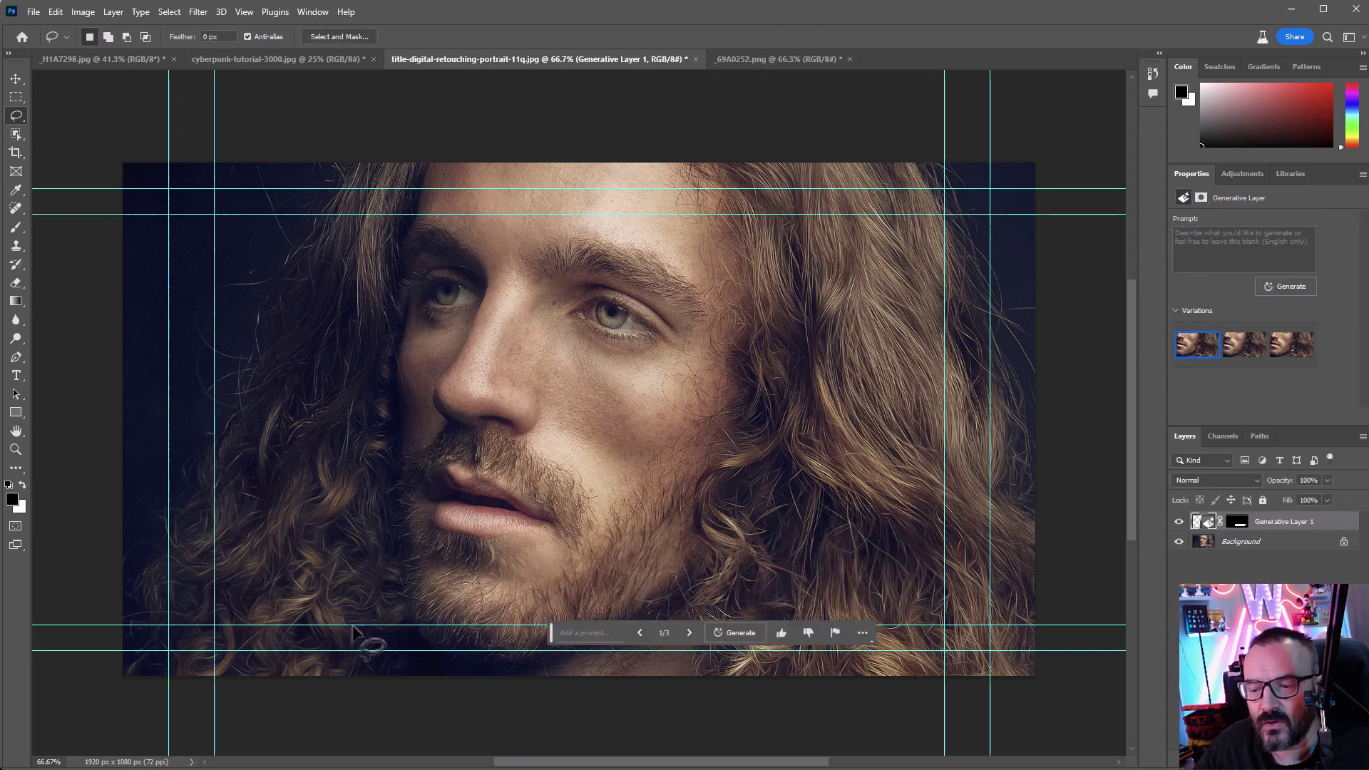
Cycle through the generated fill variations and settle on variation 2/3.
click(688, 634)
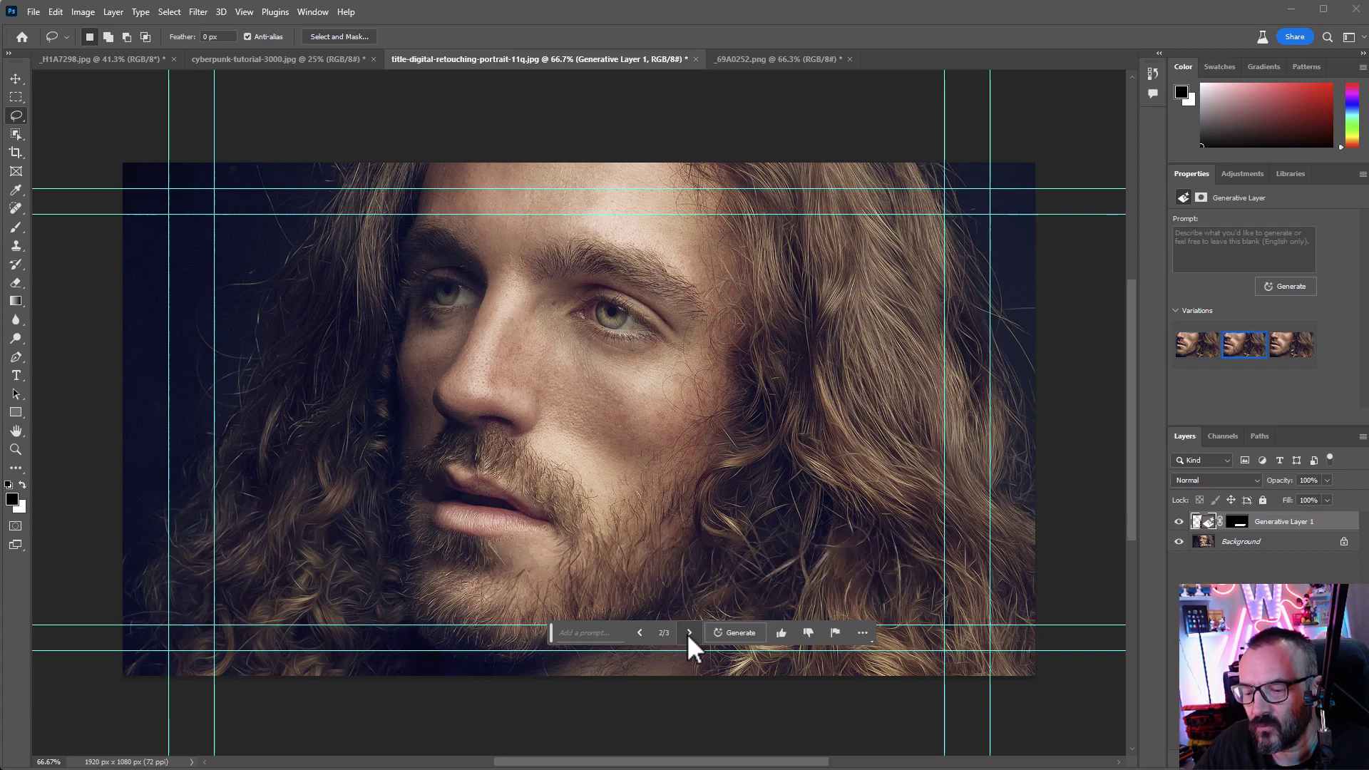
click(689, 633)
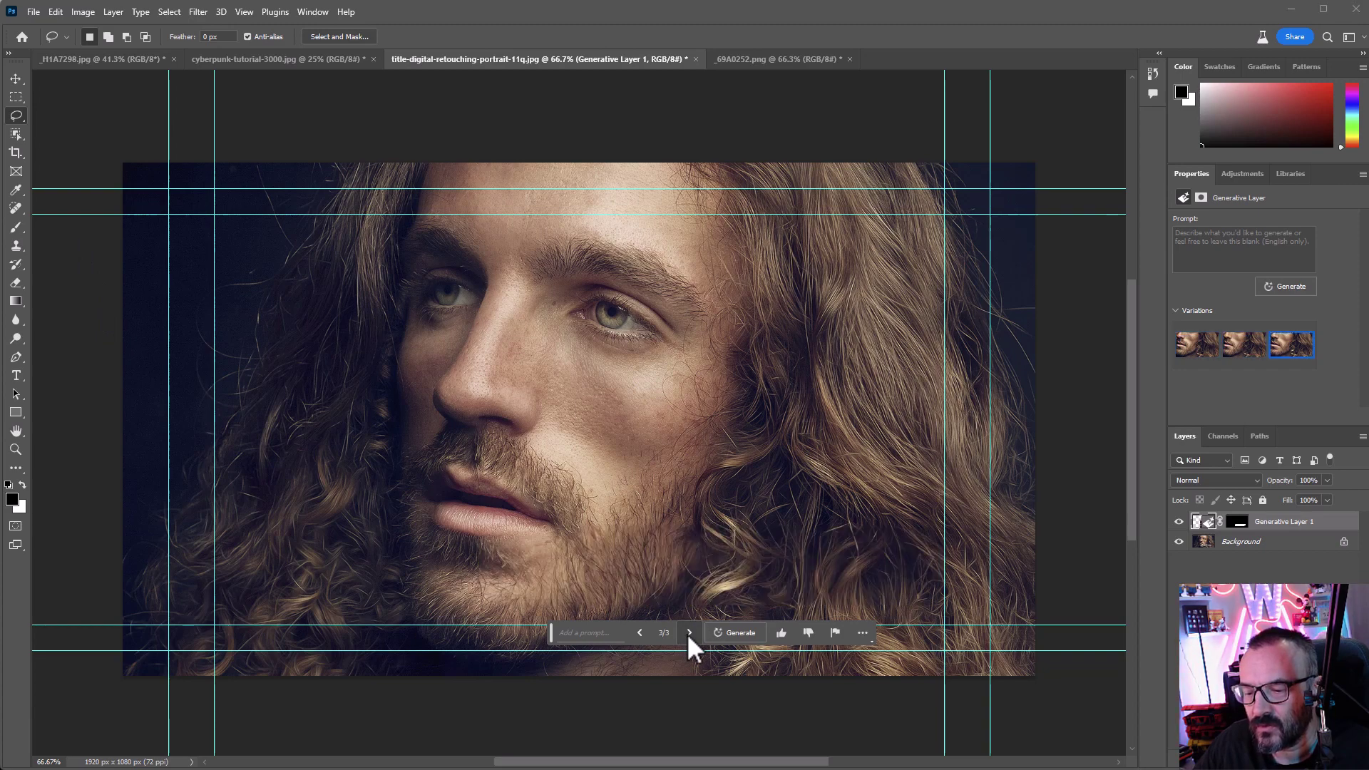
click(640, 632)
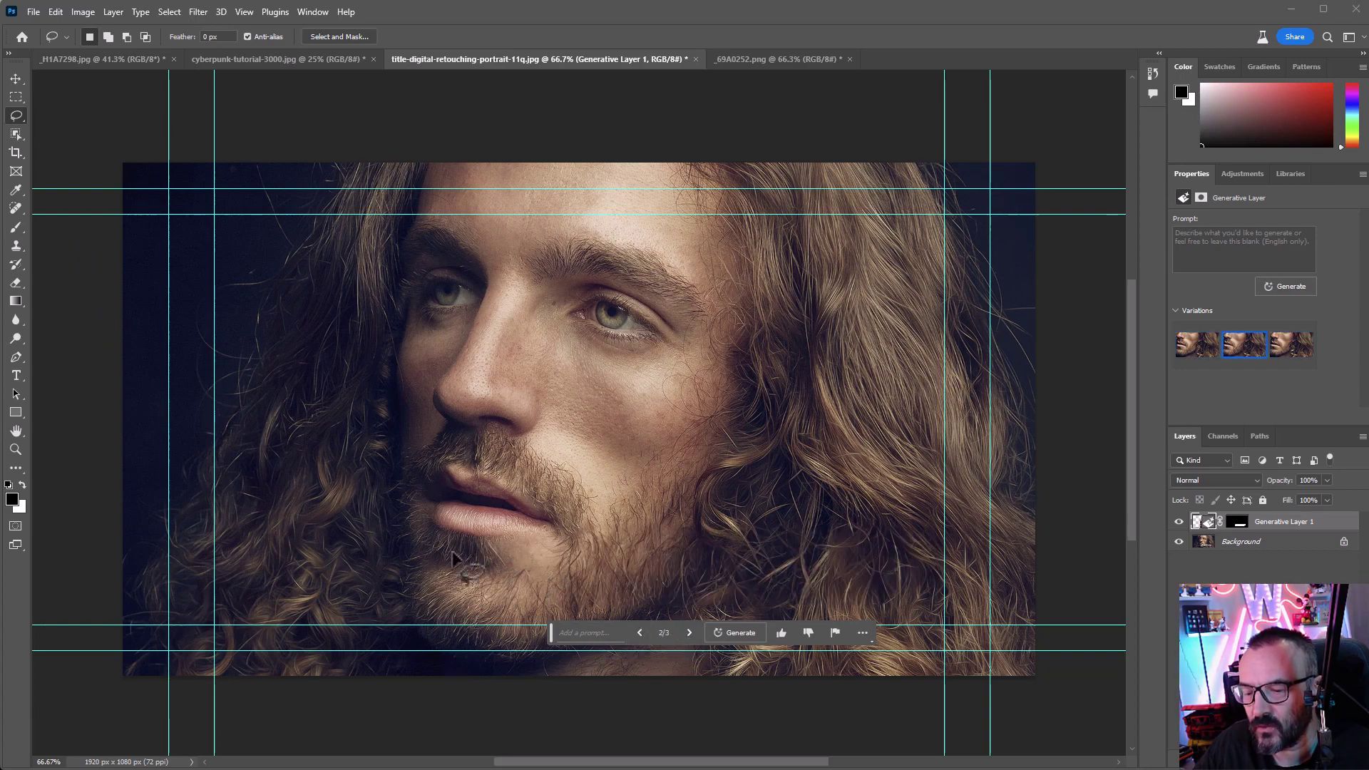
click(689, 633)
click(689, 633)
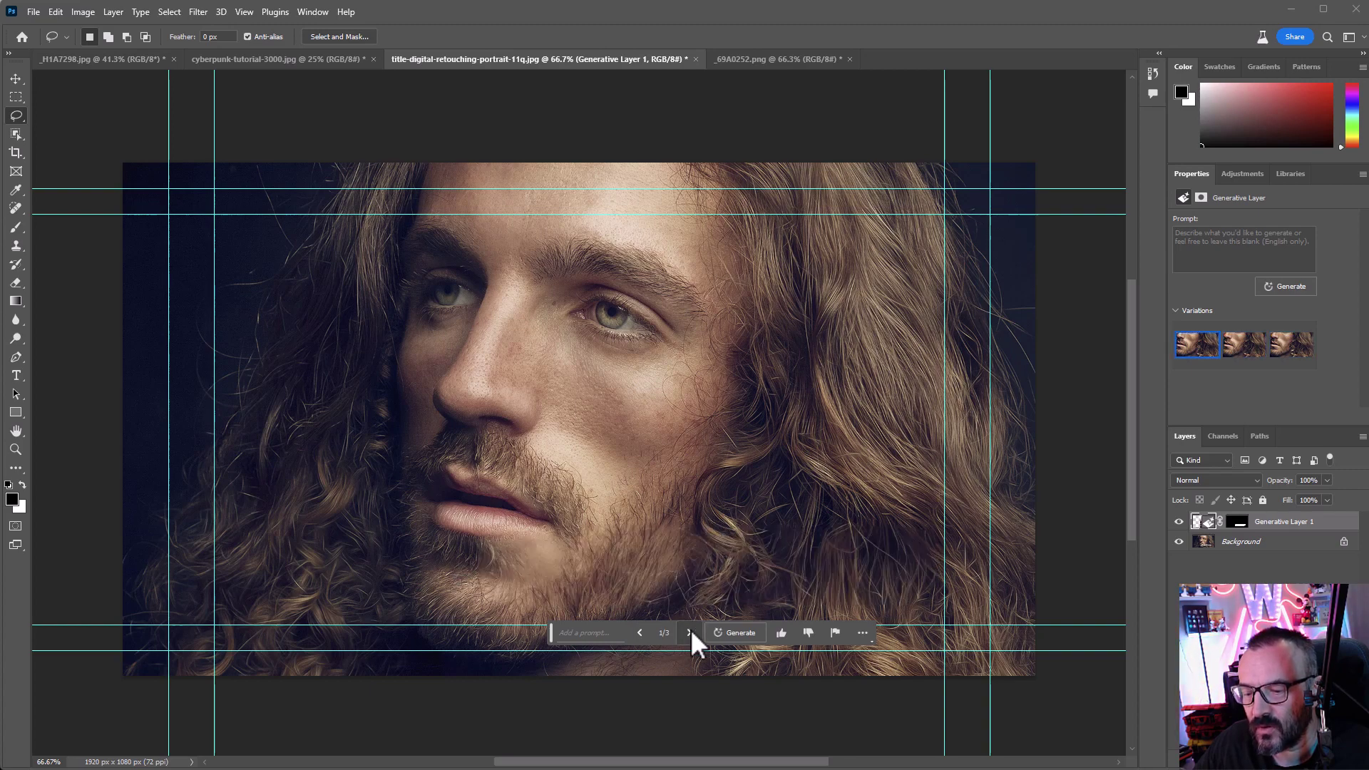
click(689, 632)
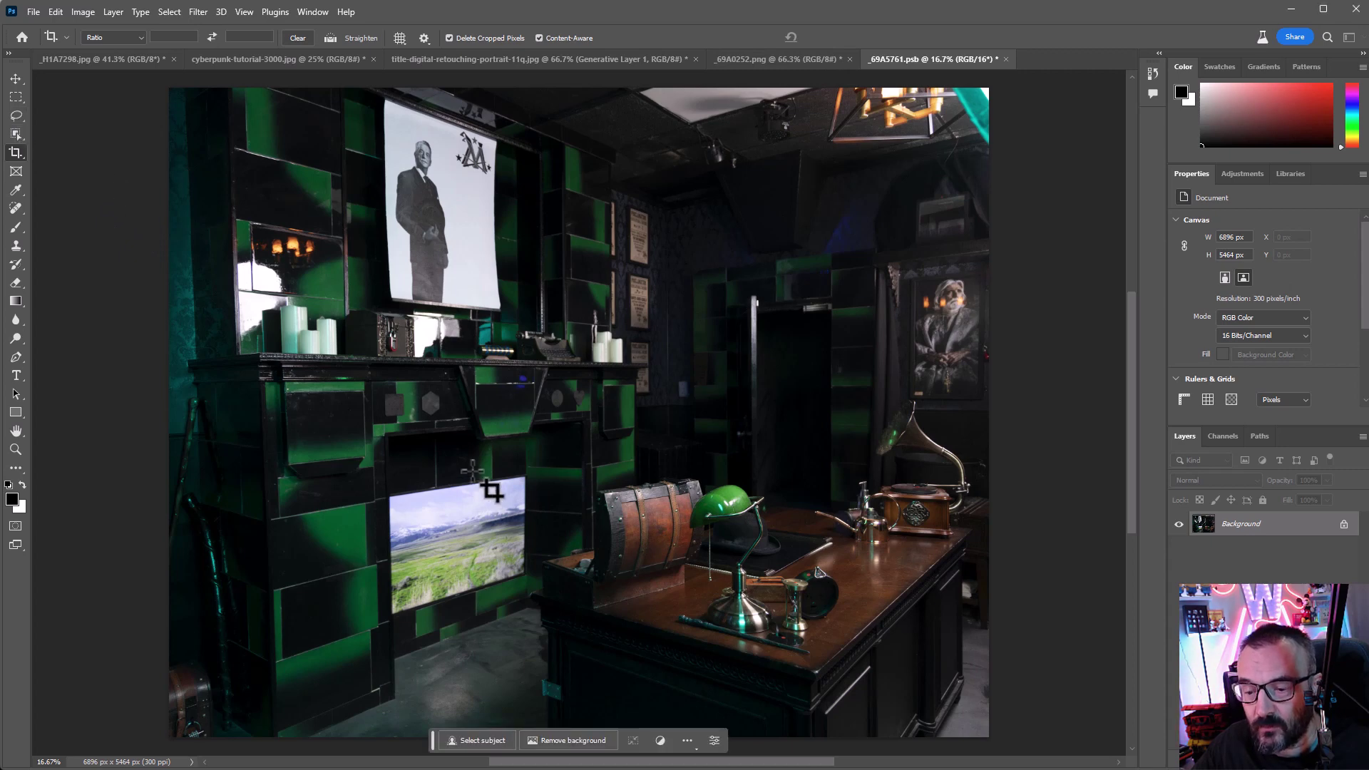
Lasso the wall screen, generate 'Fireplace' into it, and keep variation 3/3.
click(19, 116)
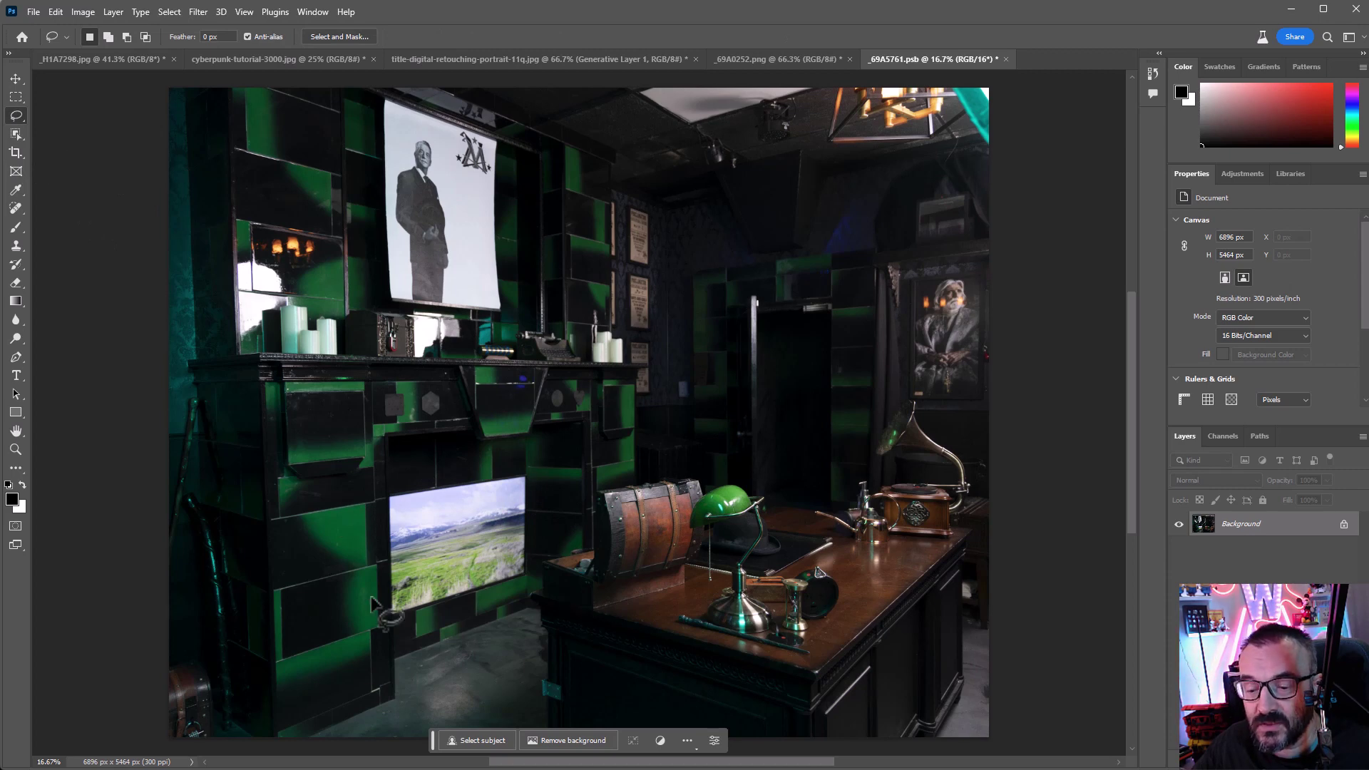
mouse_move(389, 488)
mouse_down()
mouse_move(535, 466)
mouse_move(531, 577)
mouse_move(386, 617)
mouse_move(389, 486)
mouse_up()
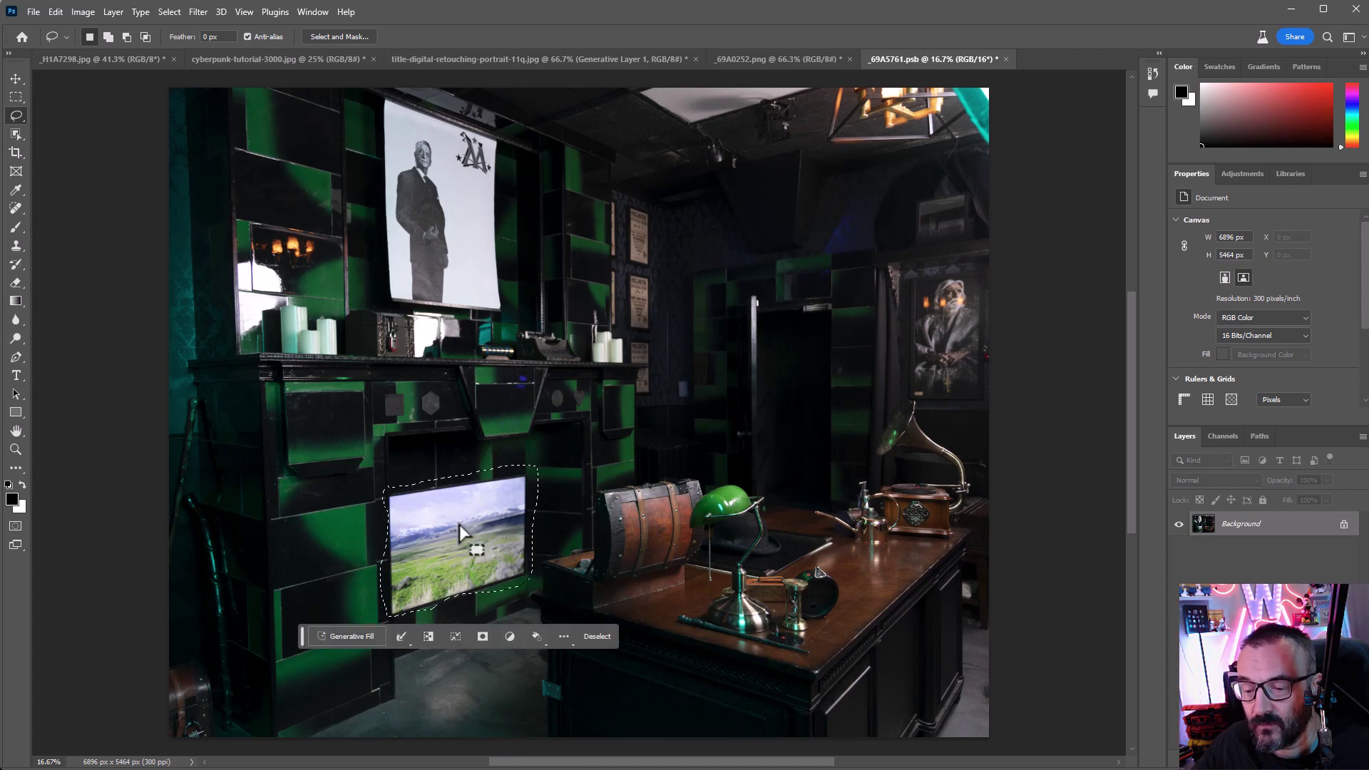
click(354, 637)
text(Fireplace)
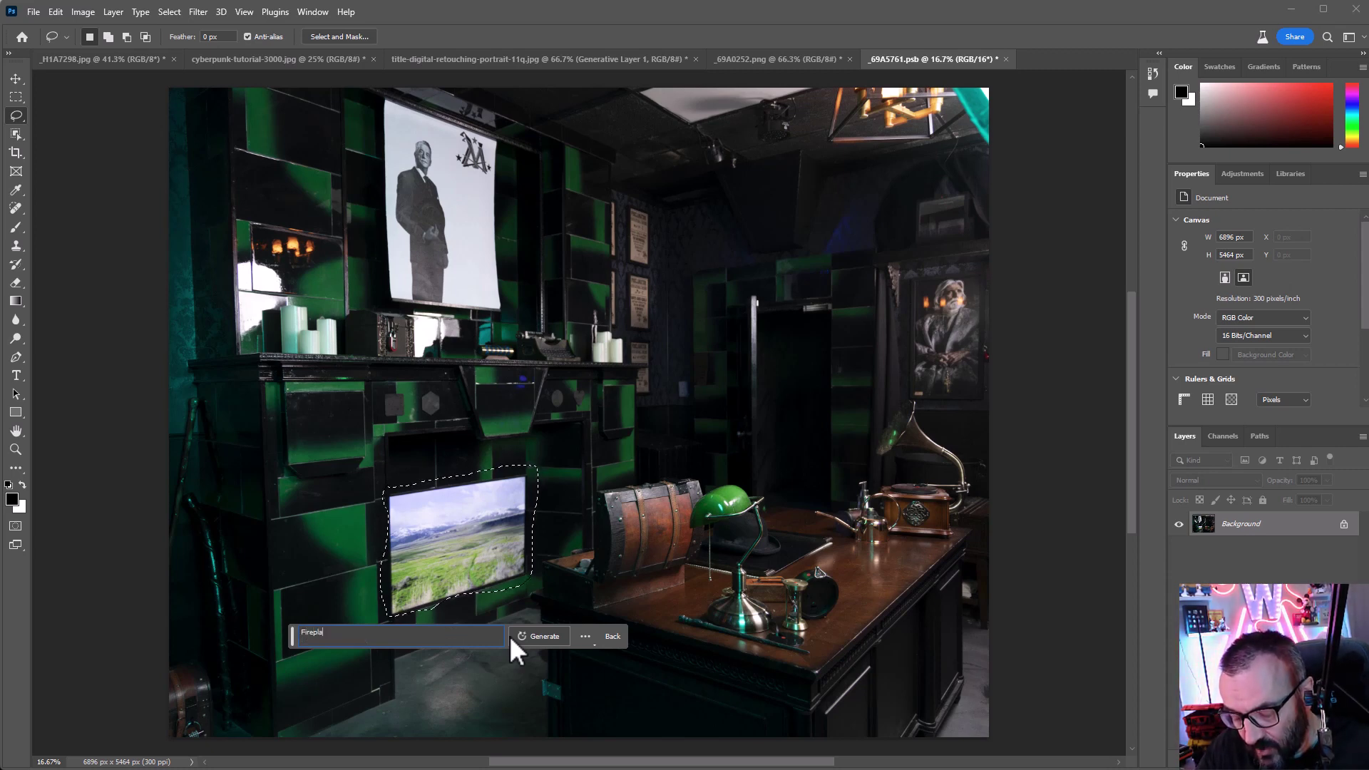
click(543, 636)
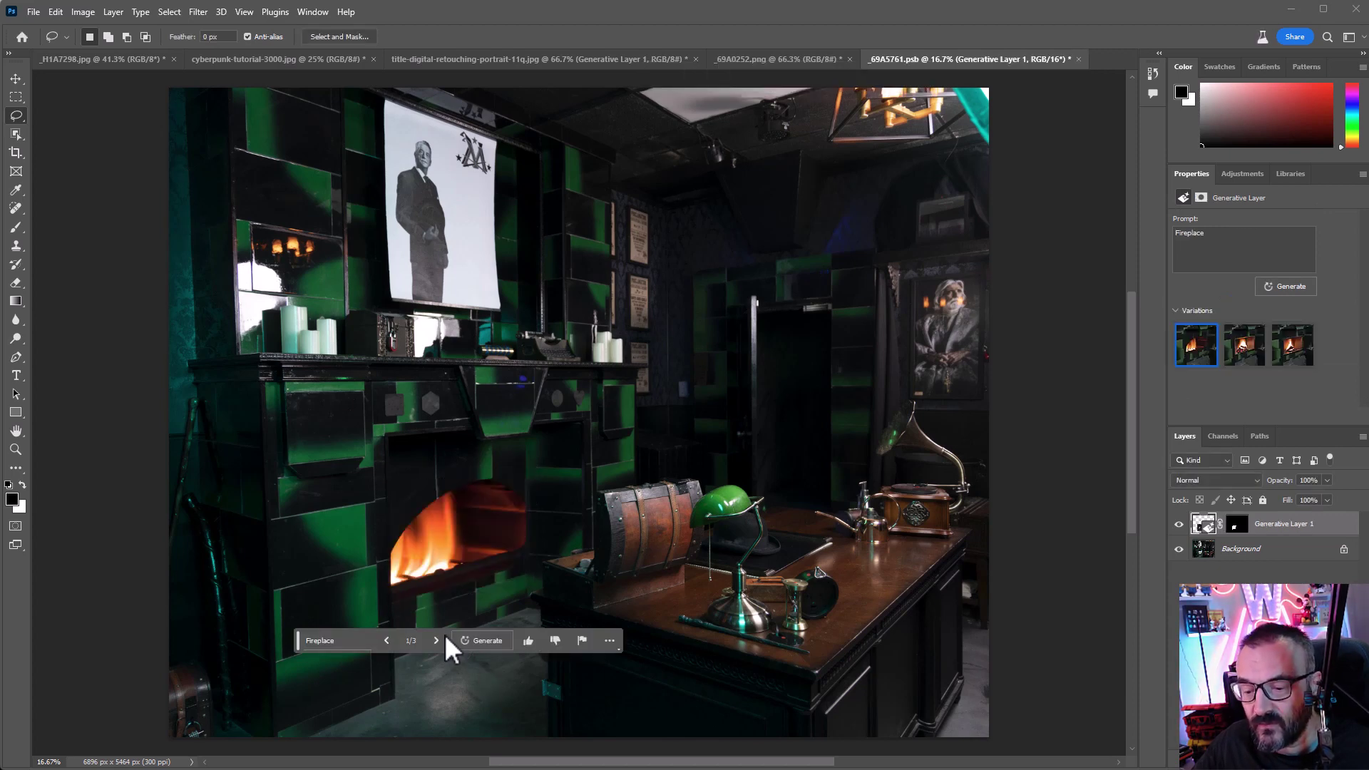
click(436, 640)
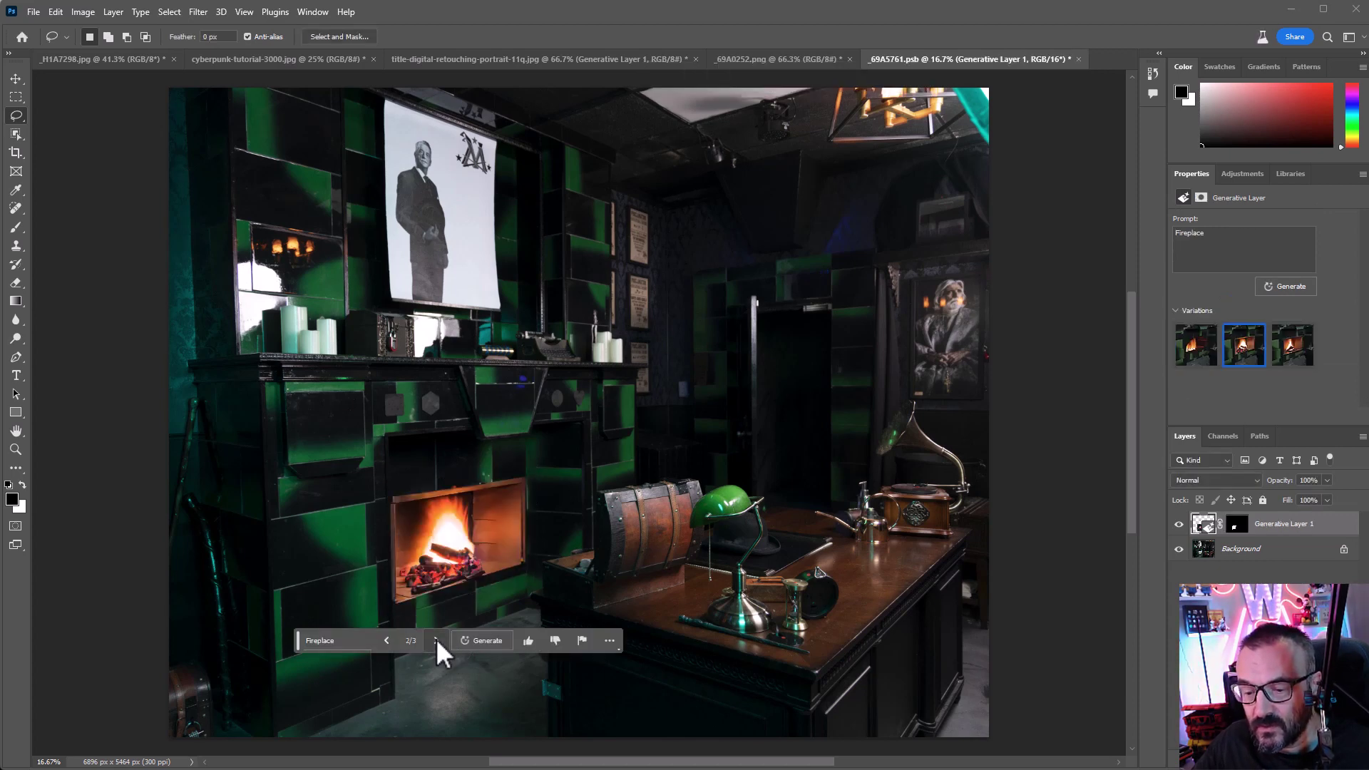
click(436, 639)
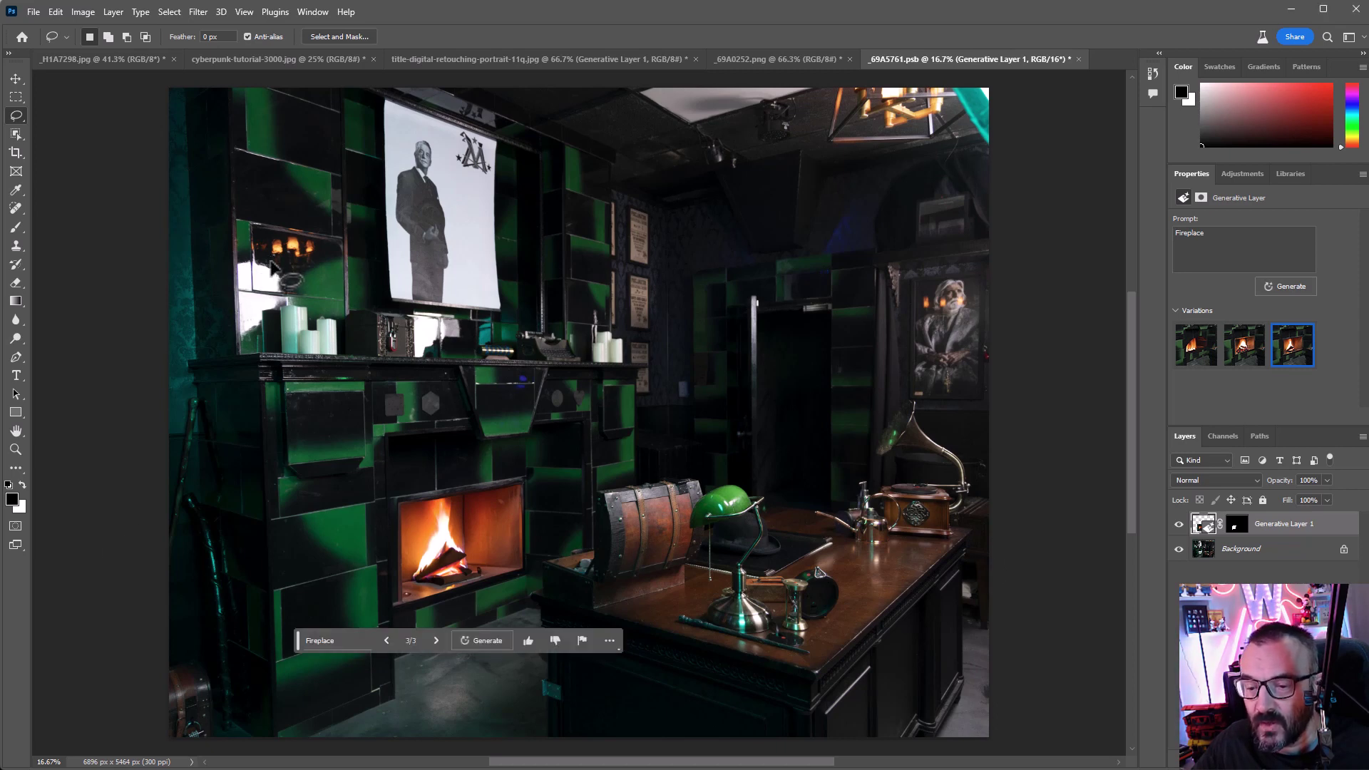
Lasso the small fire picture, generate with an empty prompt, and return to variation 1/3.
mouse_move(266, 258)
mouse_down()
mouse_move(239, 260)
mouse_move(233, 348)
mouse_move(264, 343)
mouse_move(286, 305)
mouse_move(285, 276)
mouse_move(256, 250)
mouse_up()
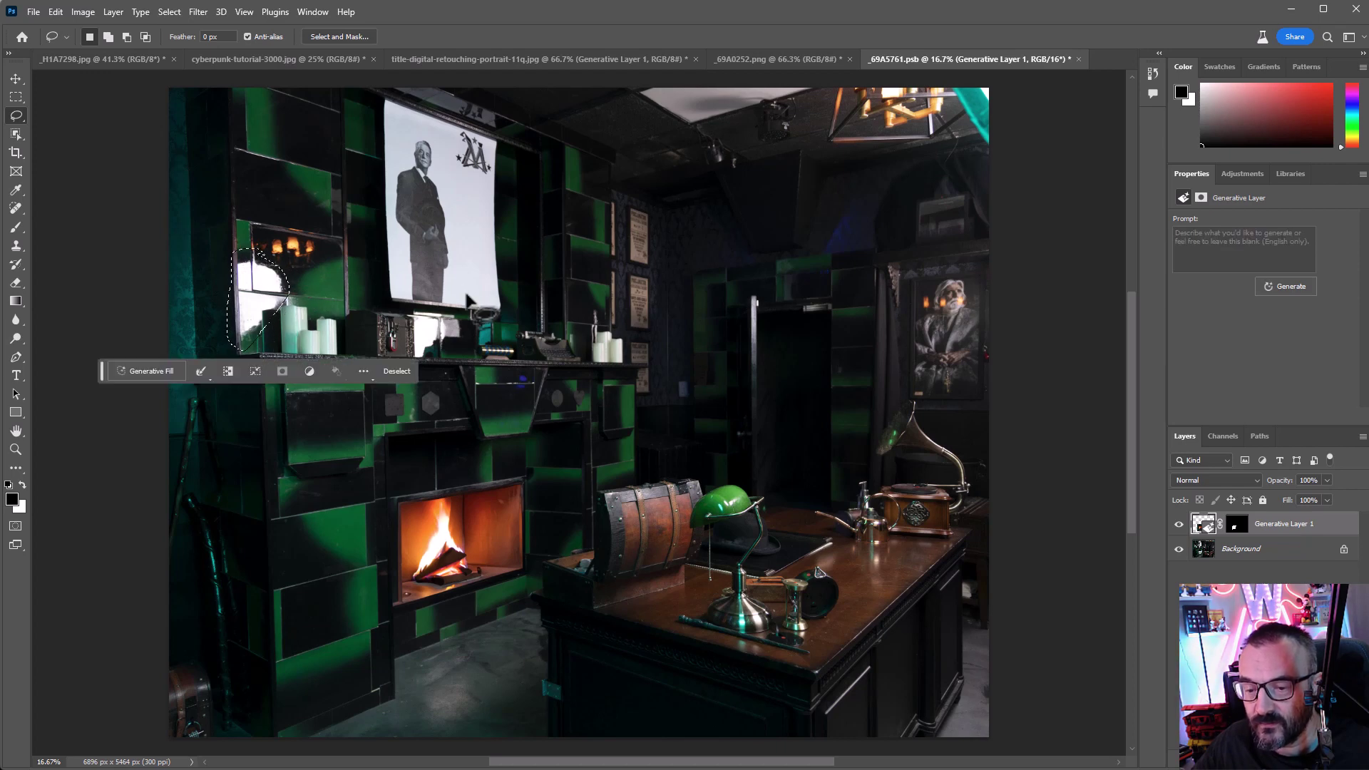
click(160, 371)
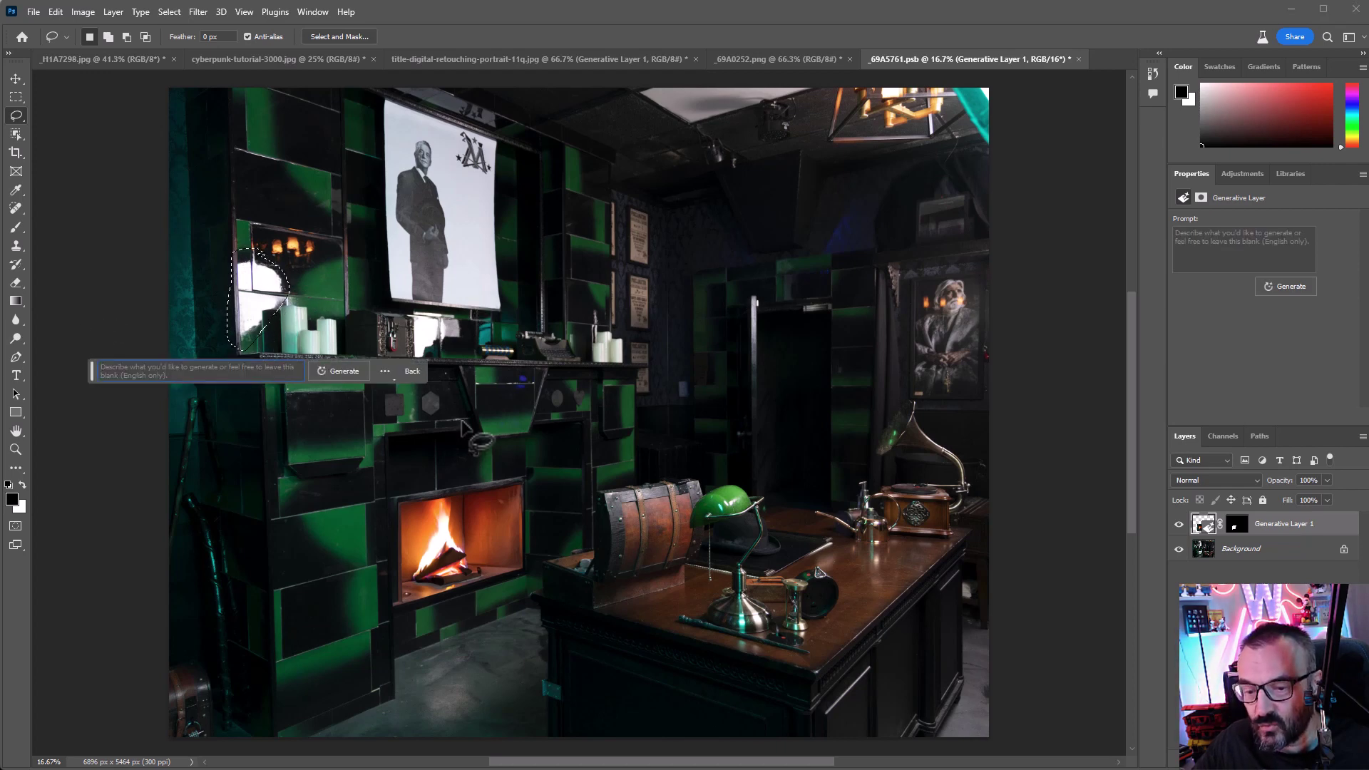
click(341, 372)
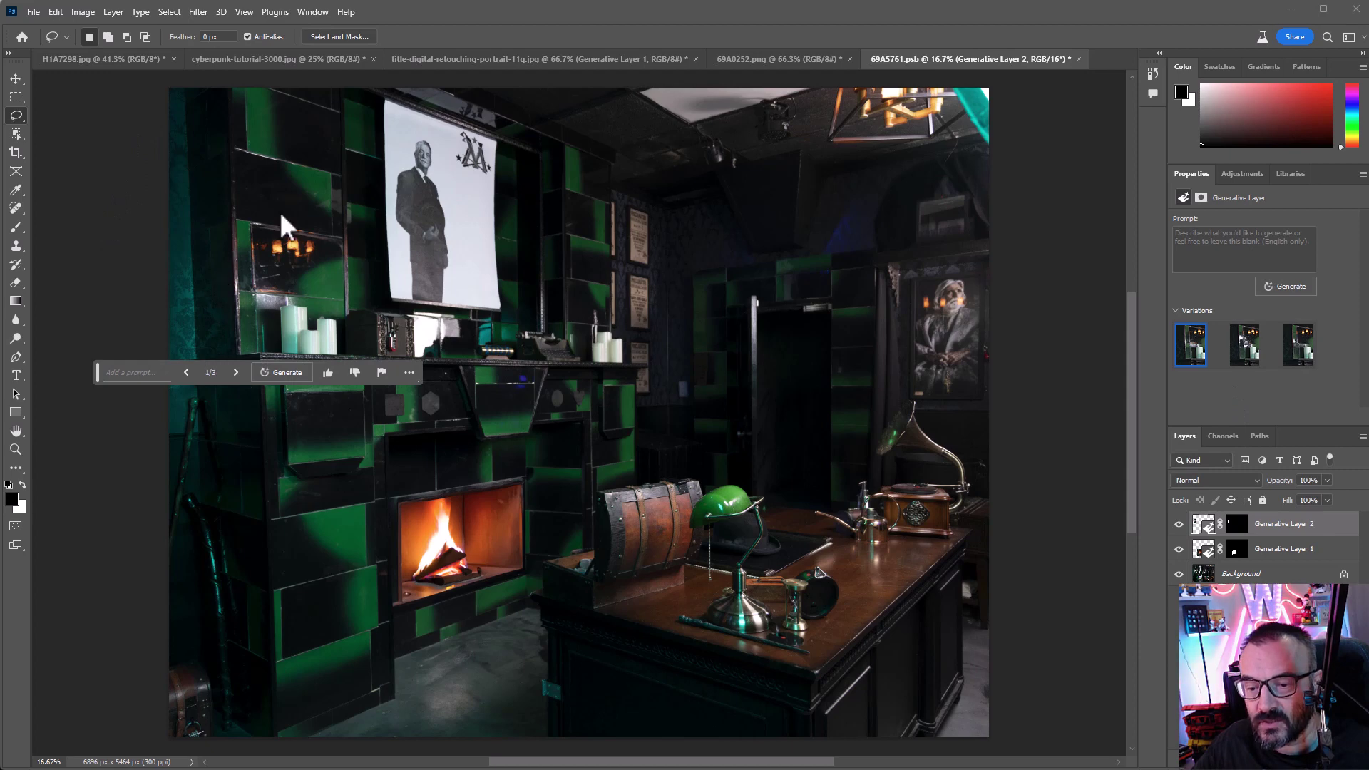
click(236, 373)
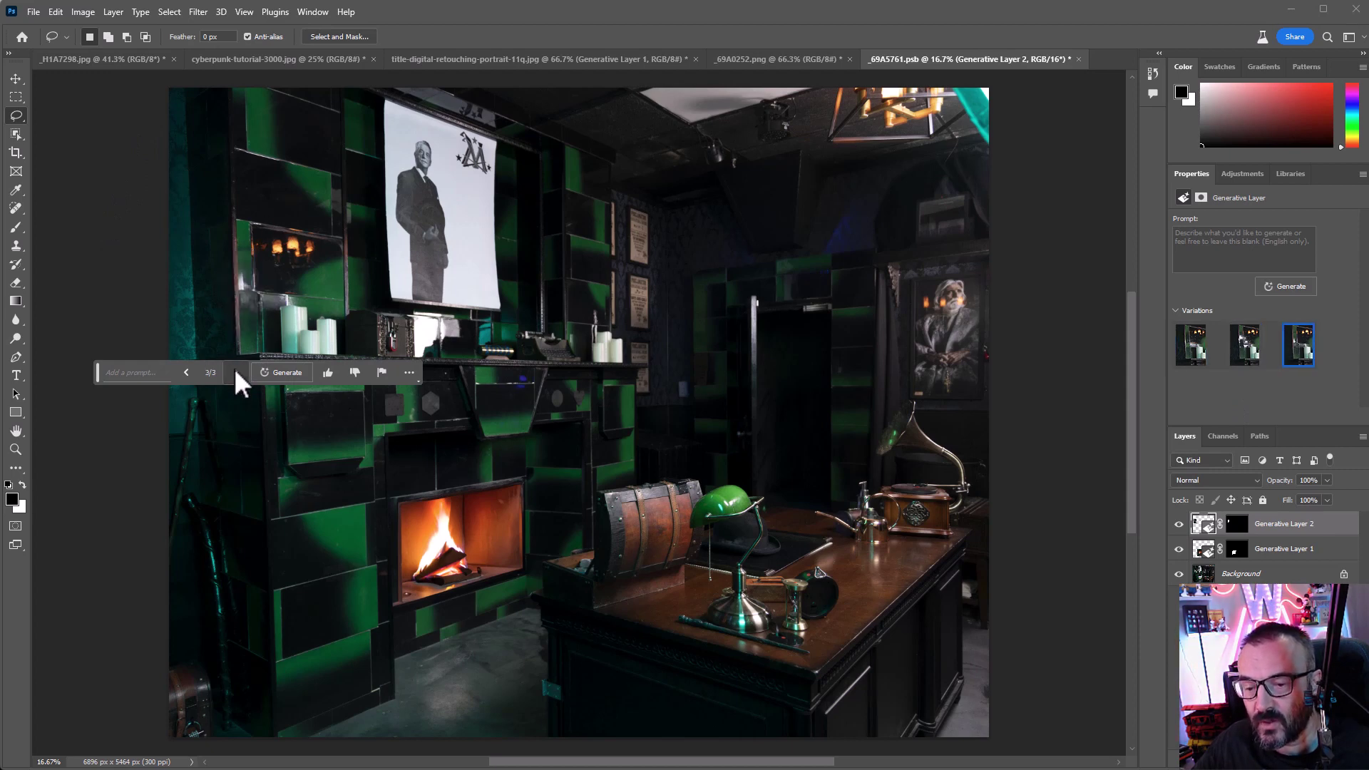
click(236, 372)
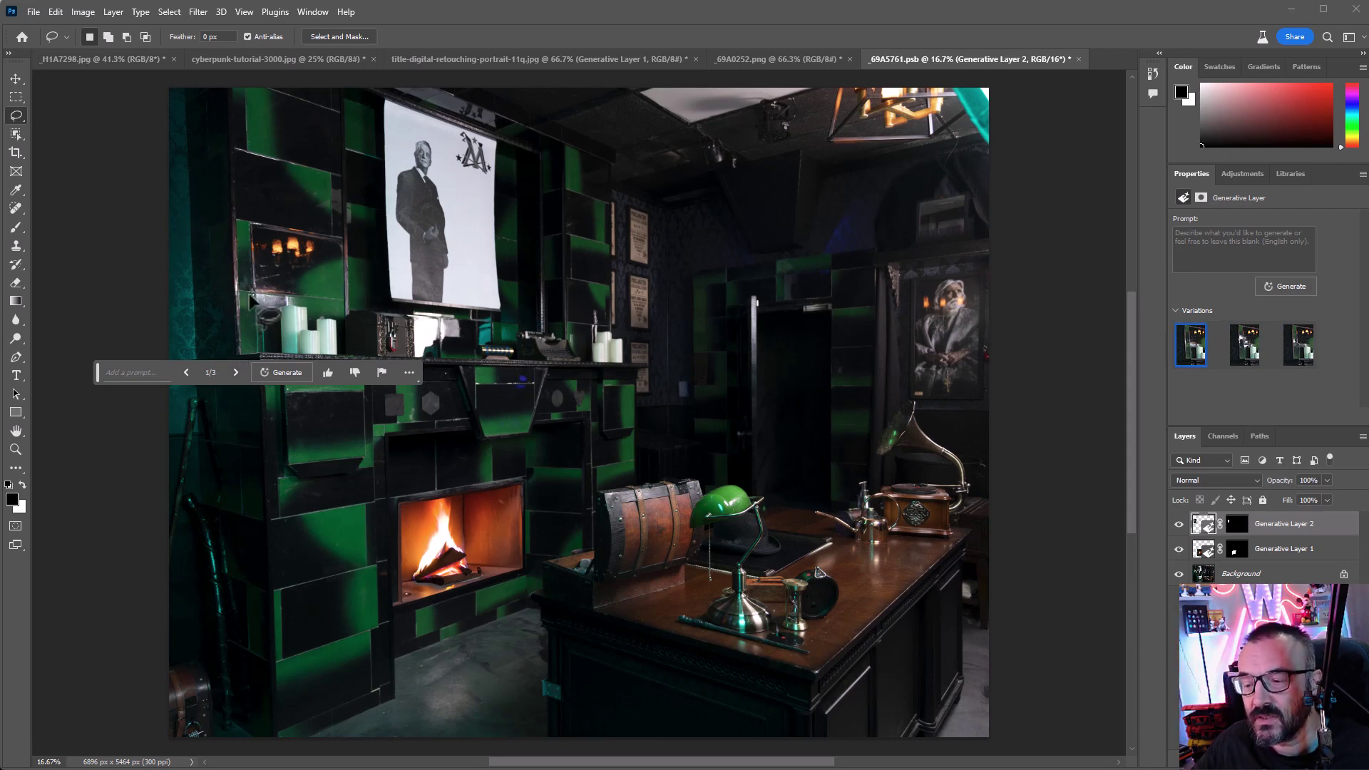
click(620, 93)
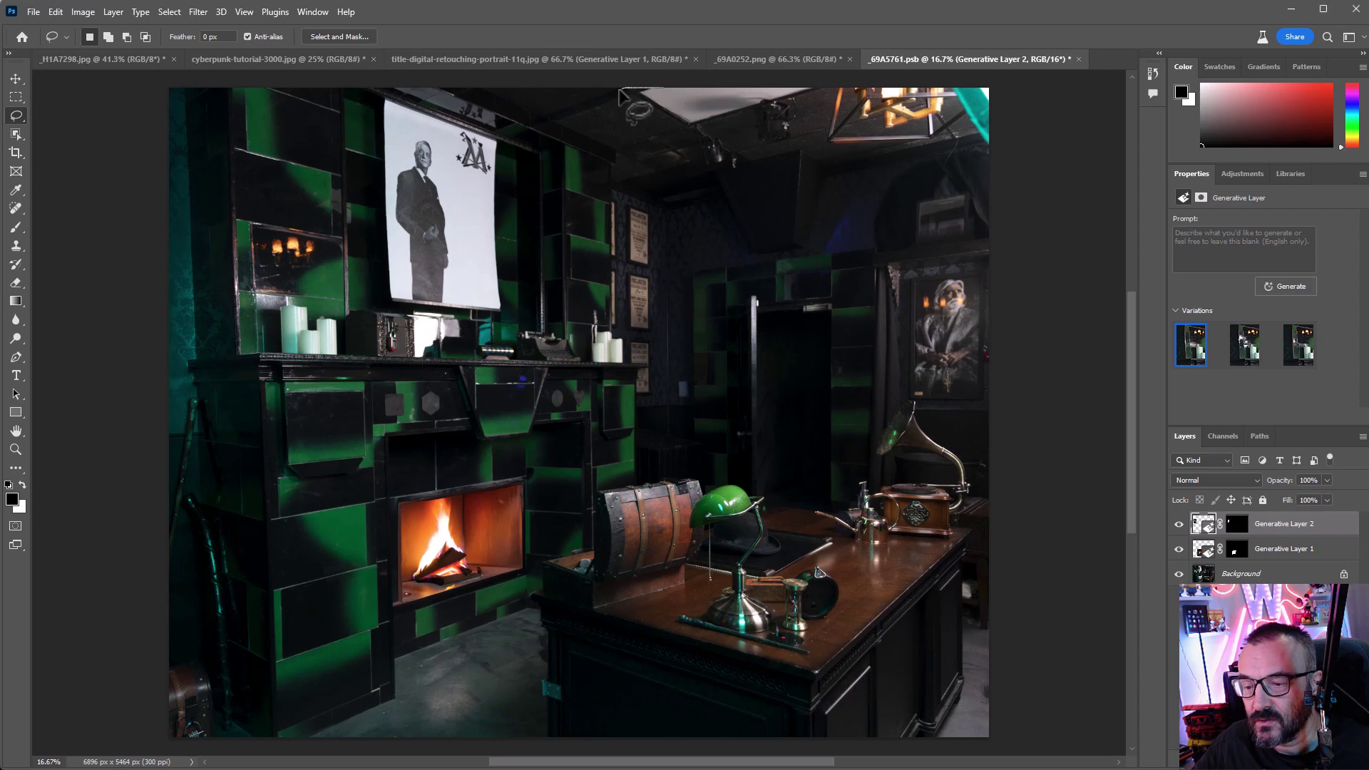
Lasso the ceiling by the skylight, generate 'magic room' there, and keep variation 1 of 3.
mouse_move(620, 93)
mouse_down()
mouse_move(650, 127)
mouse_move(713, 129)
mouse_move(827, 72)
mouse_move(621, 91)
mouse_move(618, 142)
mouse_move(701, 169)
mouse_move(813, 136)
mouse_move(842, 103)
mouse_move(763, 80)
mouse_move(622, 93)
mouse_up()
click(629, 90)
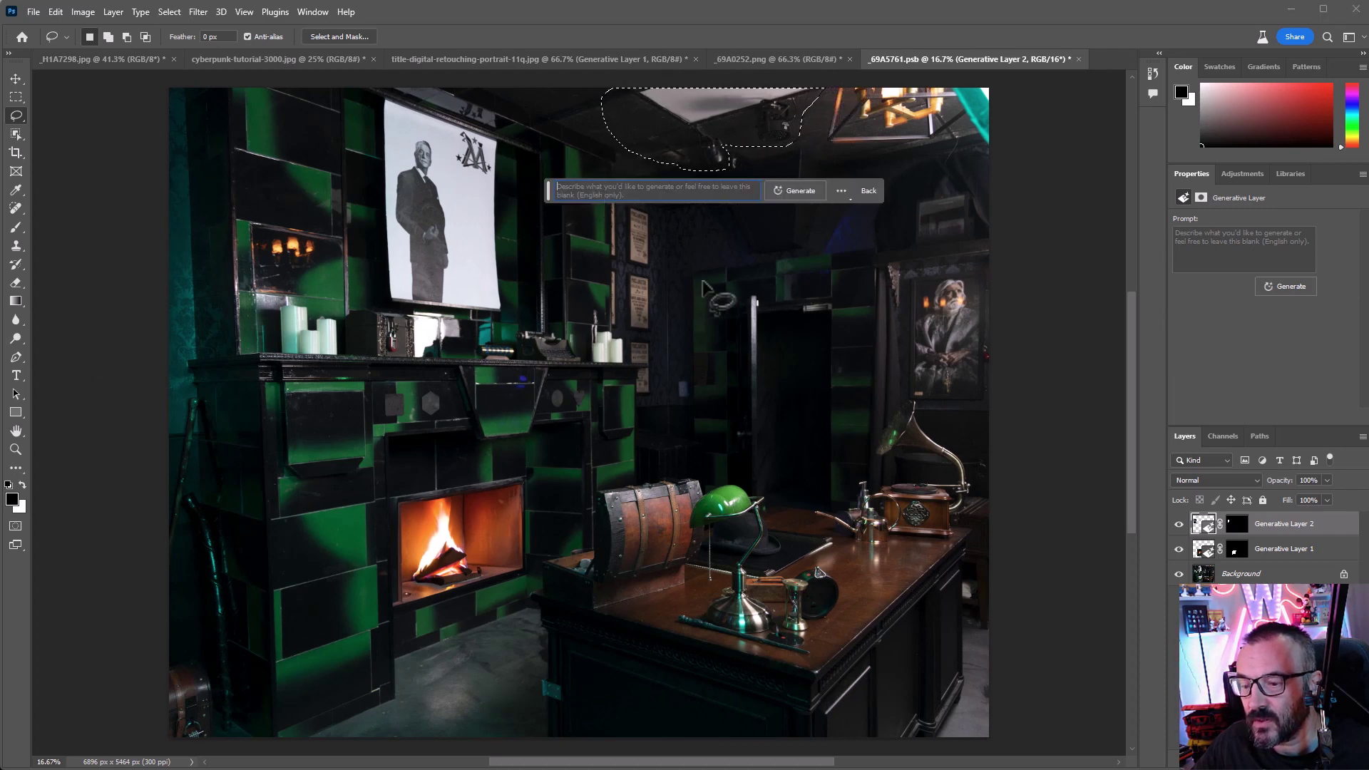
text(m)
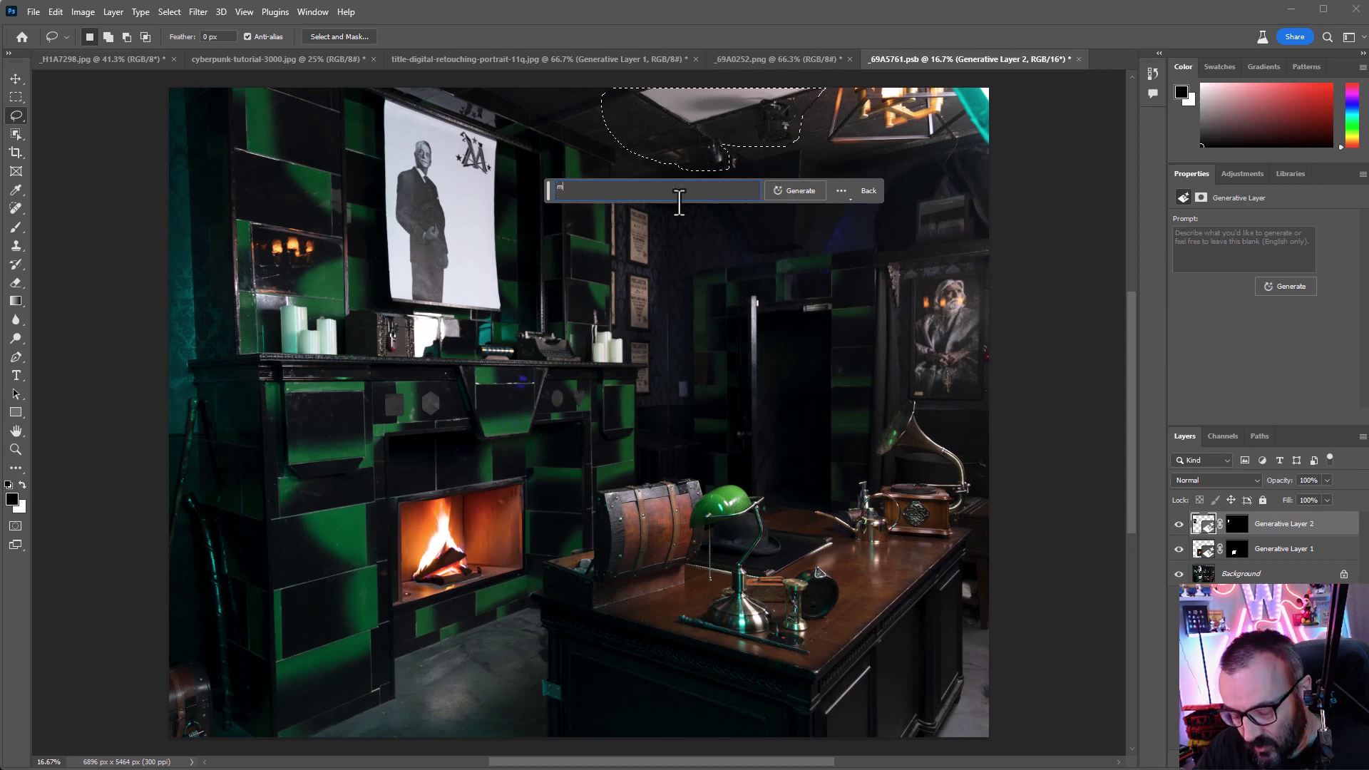
text(agic room)
click(799, 193)
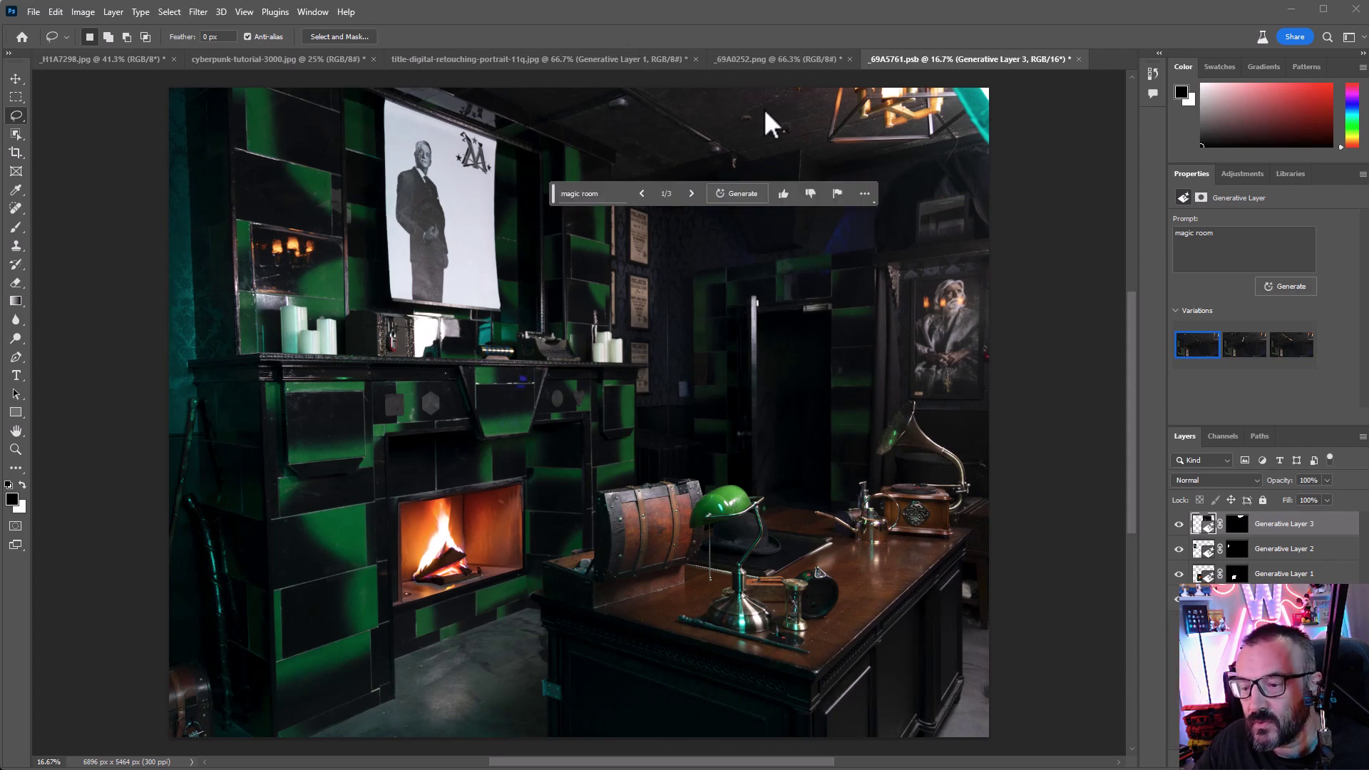
click(690, 193)
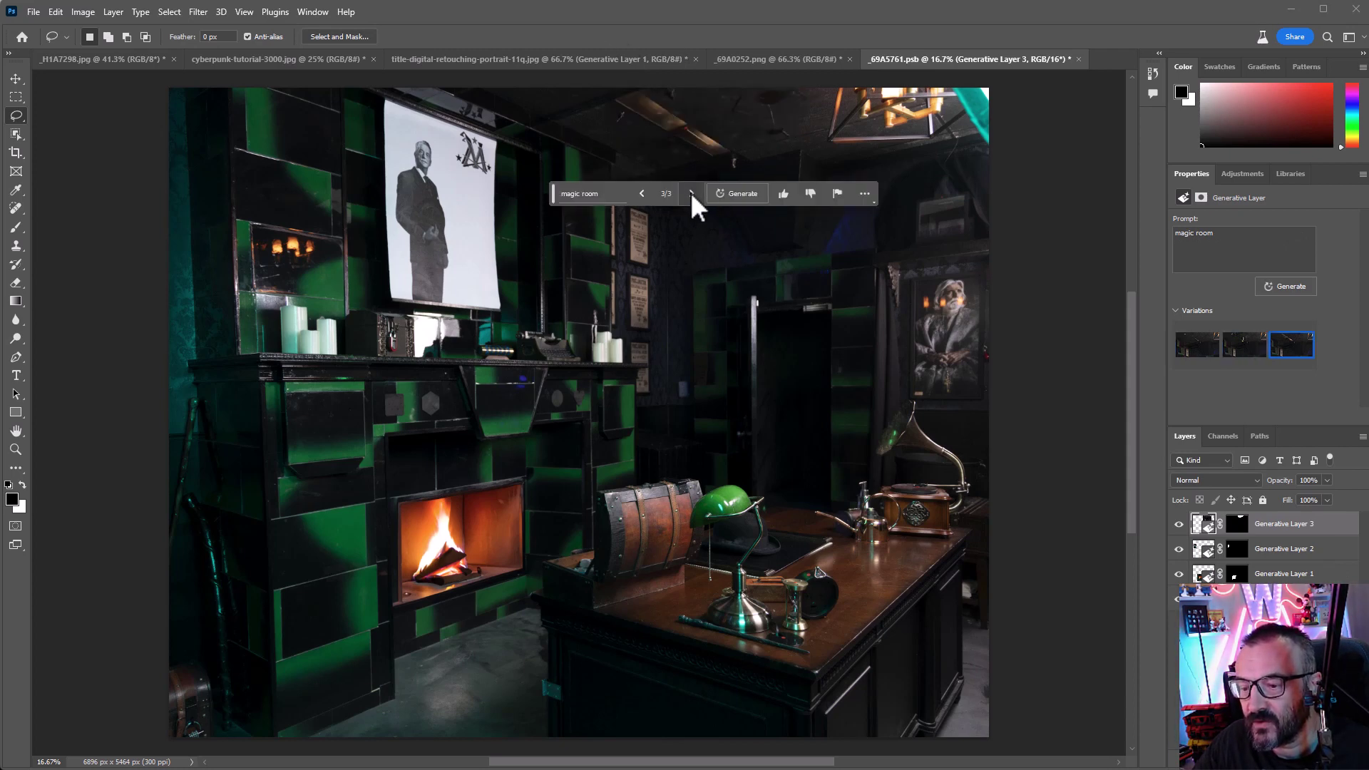
click(690, 192)
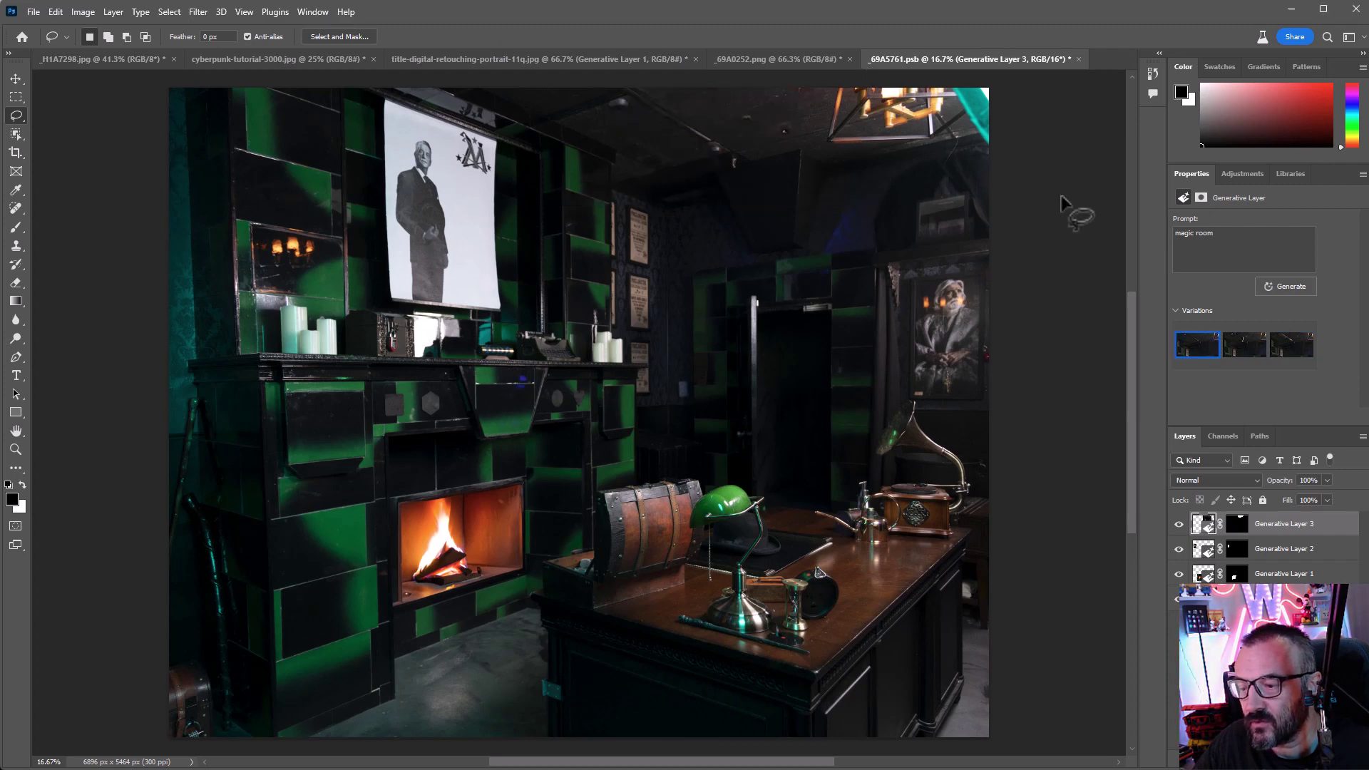
Fill the study's top-right corner with prompt-less Generative Fill, then switch to cyberpunk-tutorial-3000.jpg.
mouse_move(1022, 73)
mouse_down()
mouse_move(940, 90)
mouse_move(987, 166)
mouse_move(1012, 157)
mouse_move(1011, 75)
mouse_up()
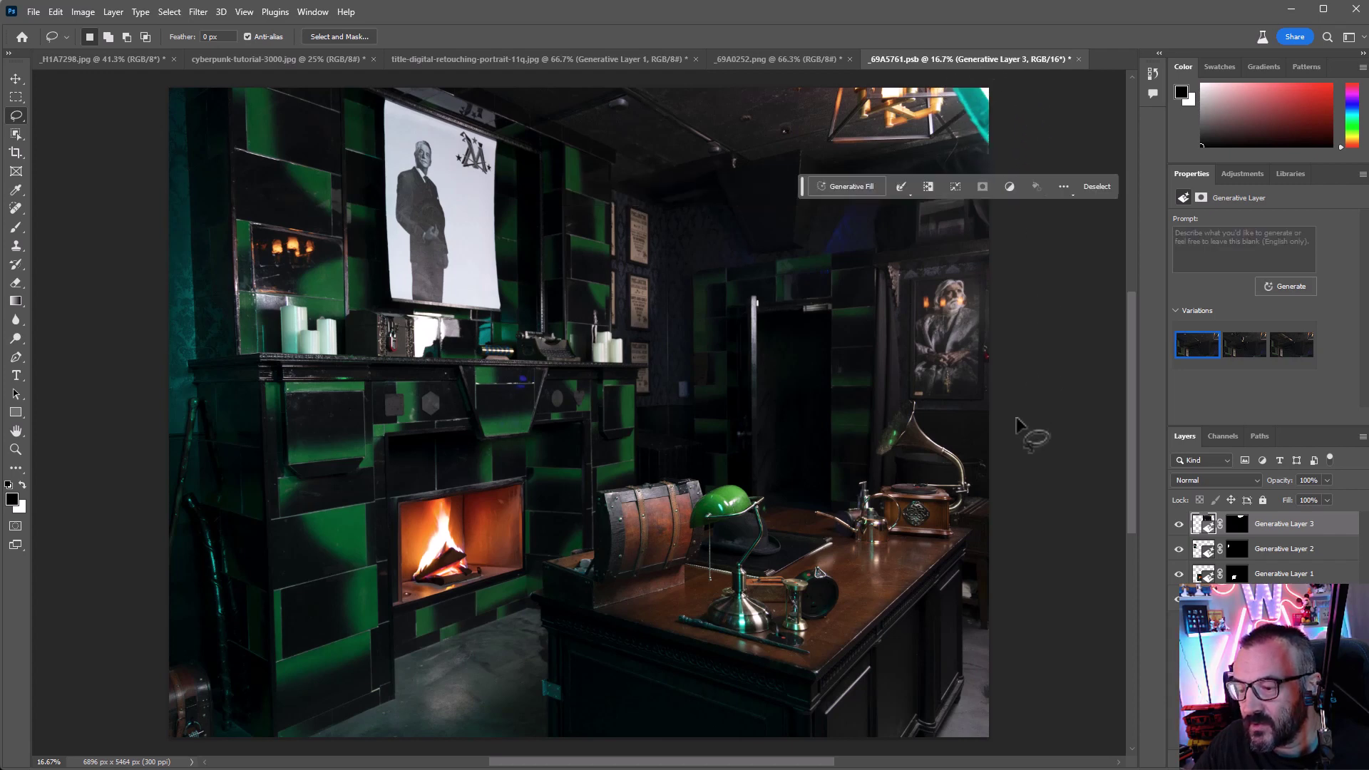
click(871, 189)
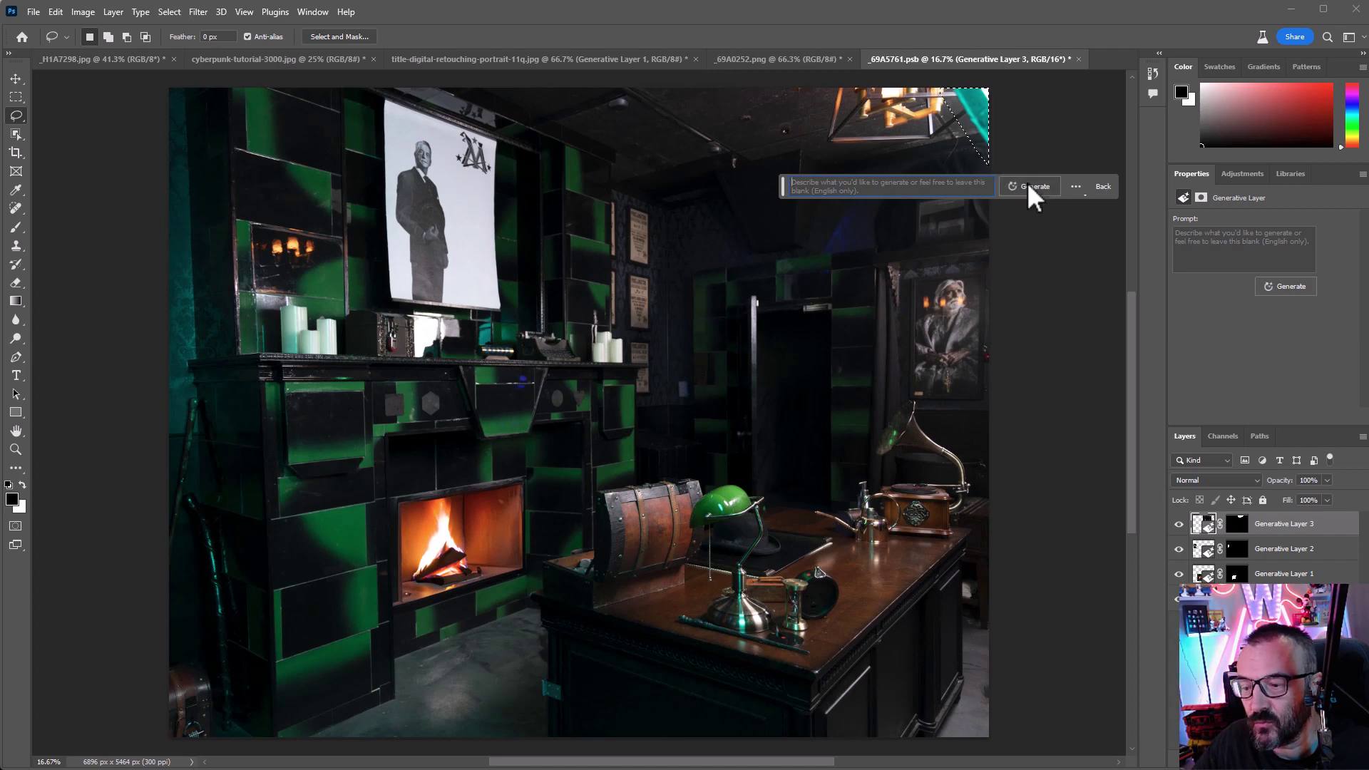
click(1030, 187)
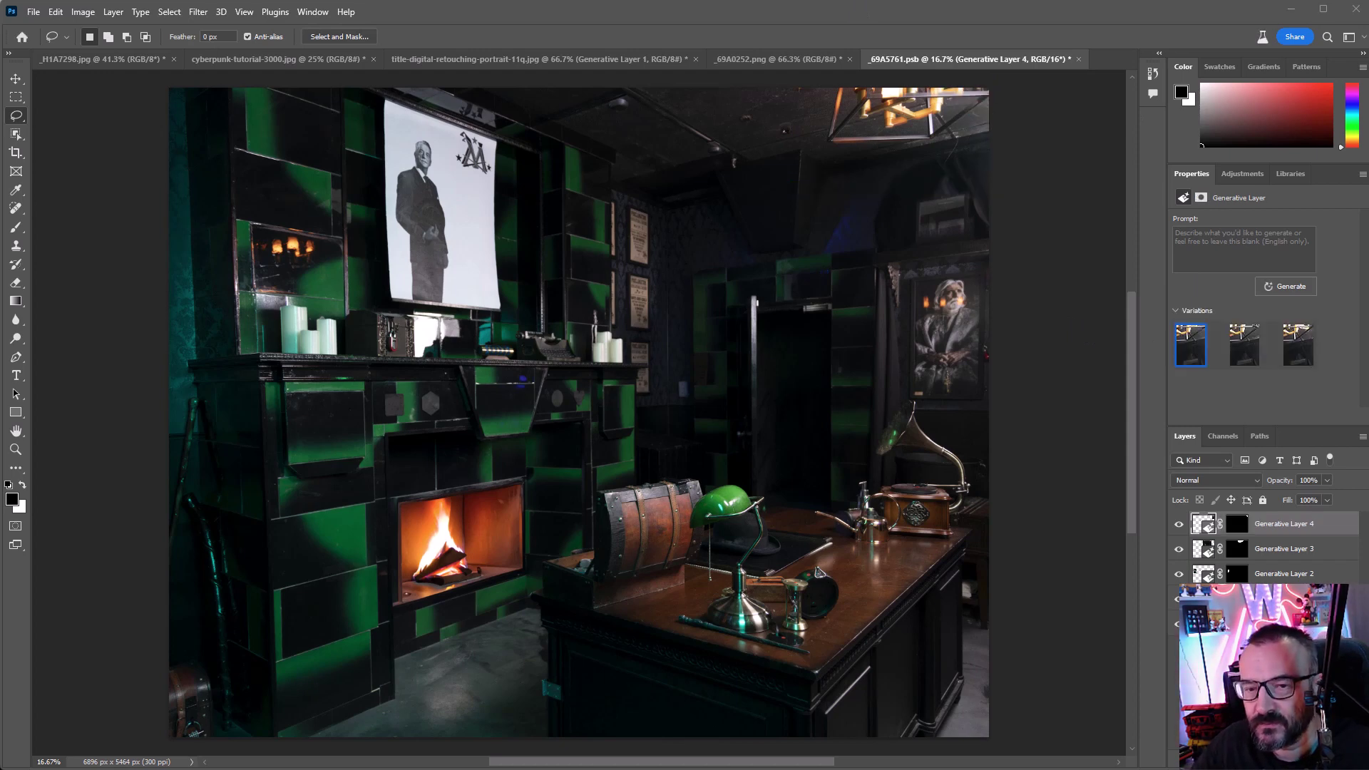
click(278, 59)
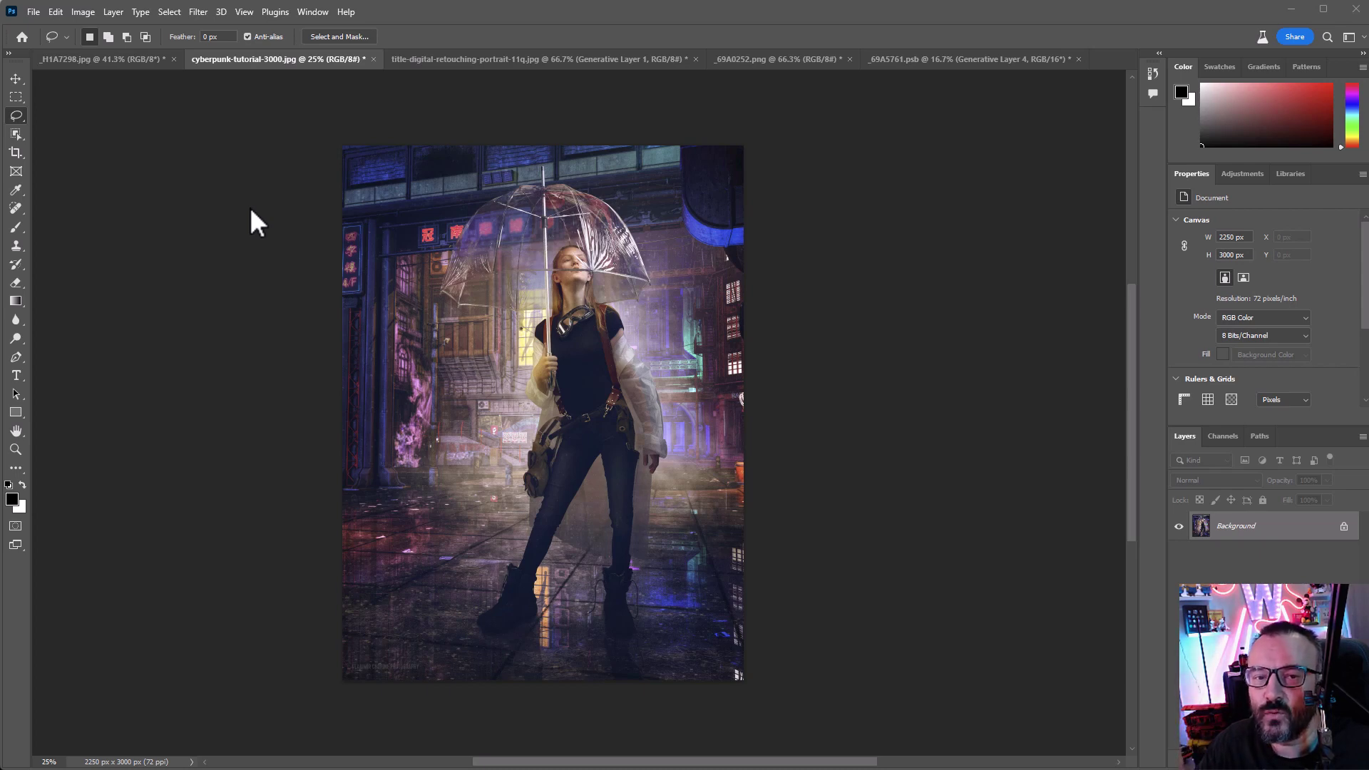
Content-aware crop the umbrella street photo outward on the right to 3337 × 3000 px.
click(14, 155)
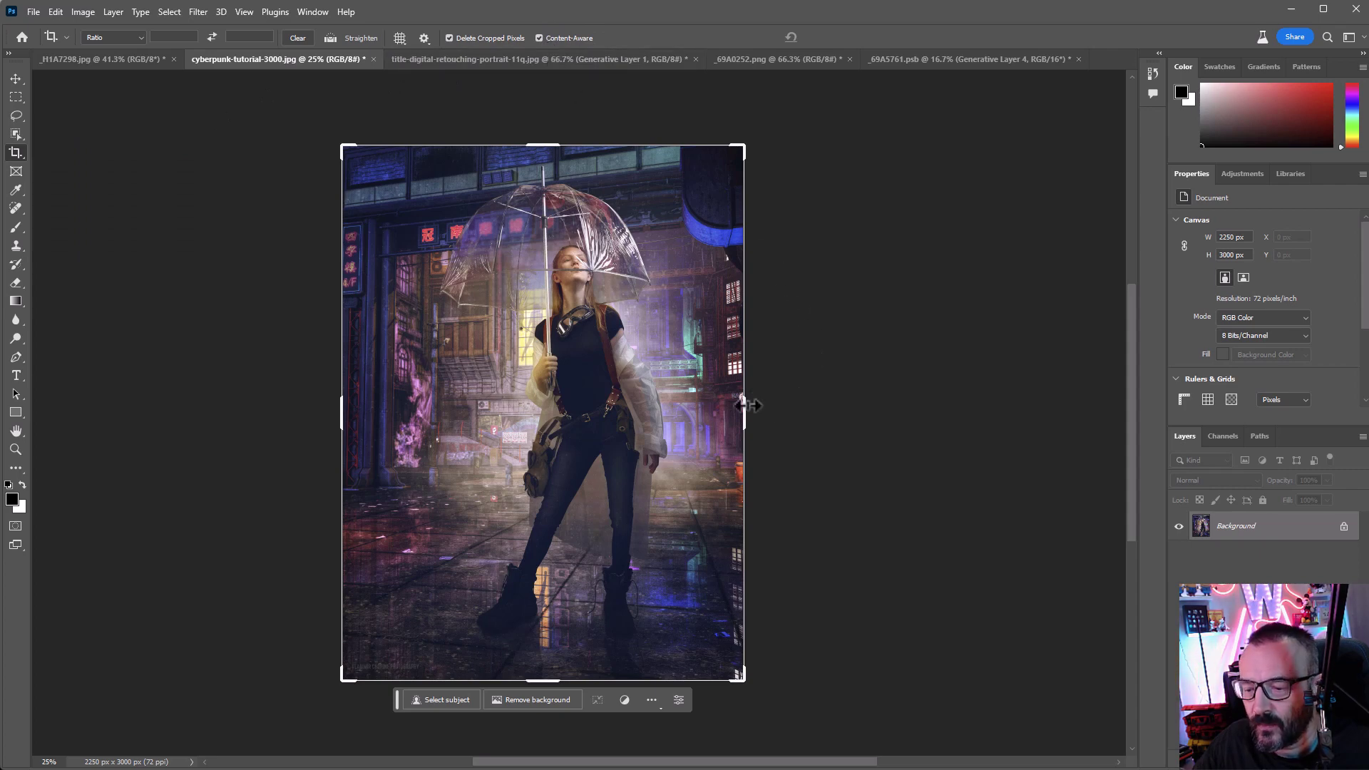
drag(774, 401, 841, 408)
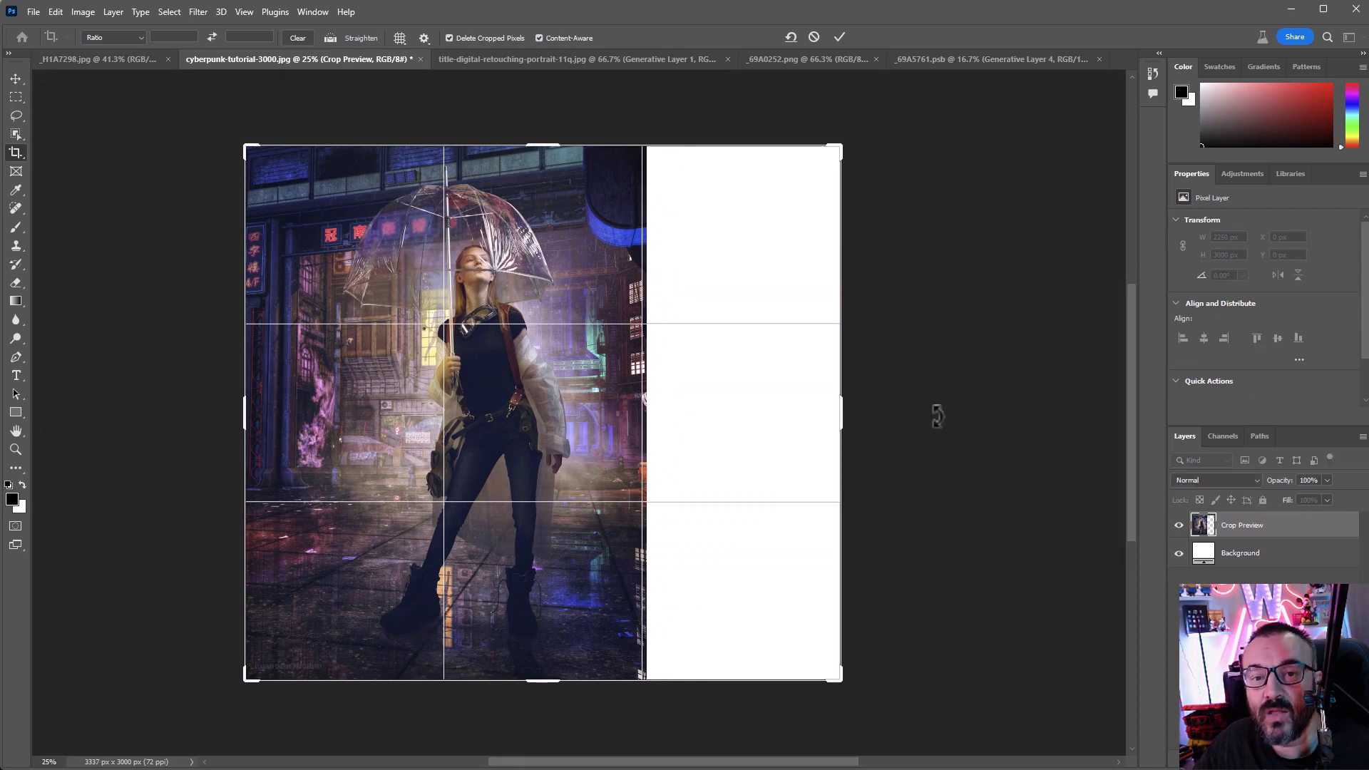
key(Return)
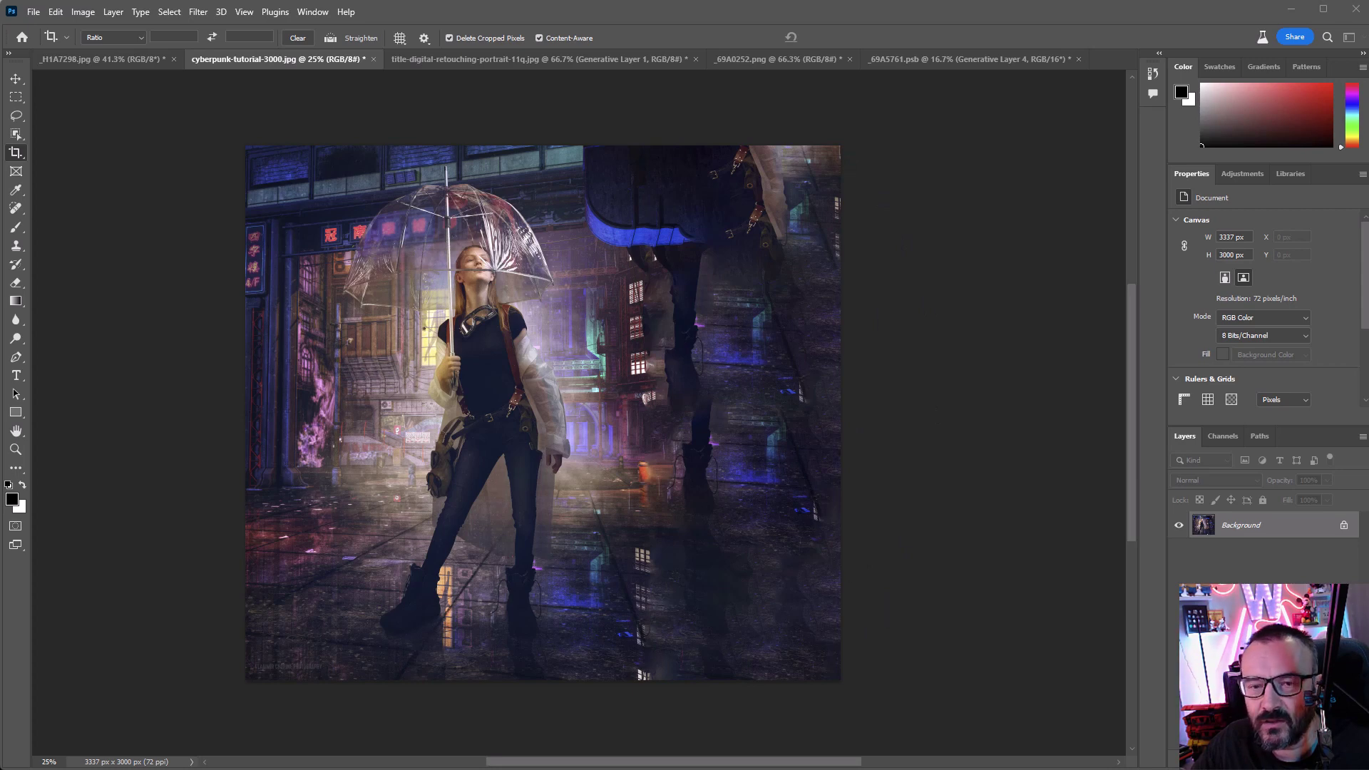
Lasso the faded right side and enter a cyberpunk prompt with buildings far in the background.
click(16, 116)
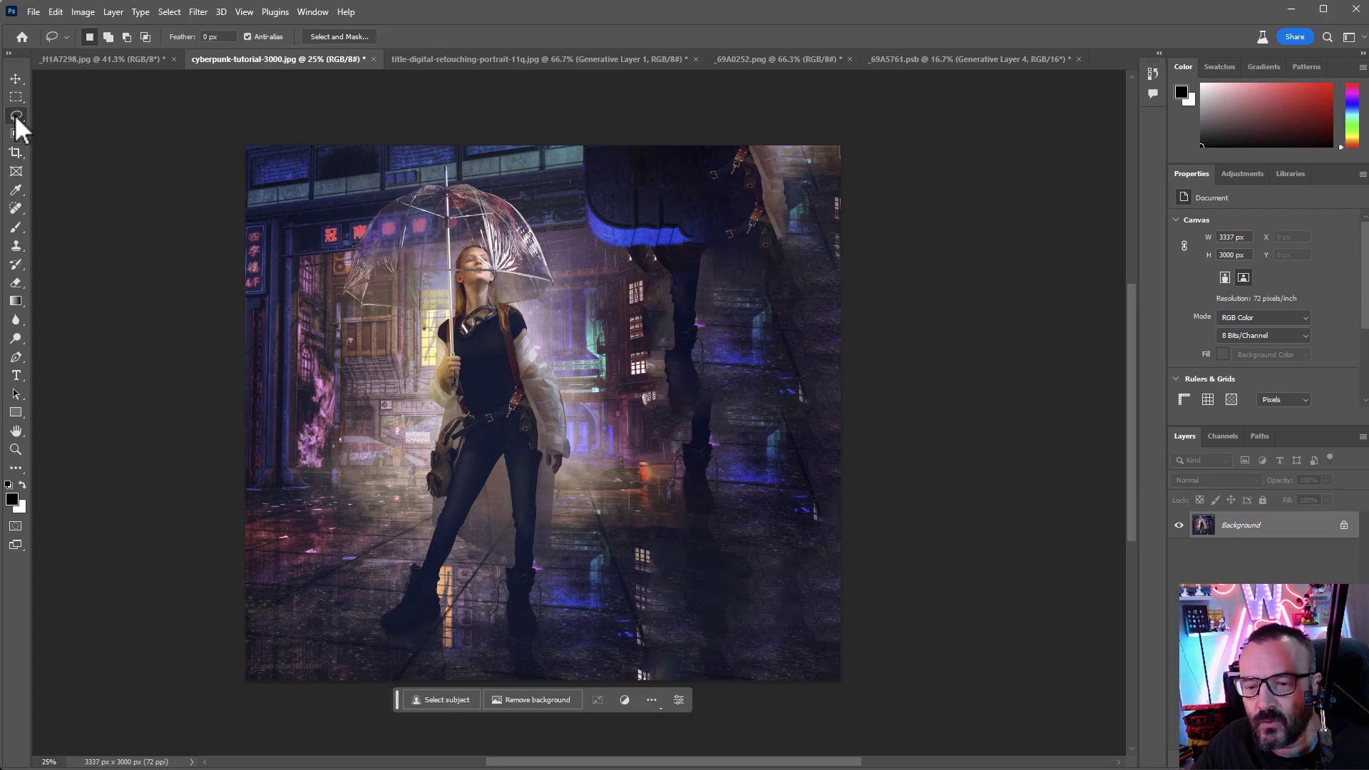
mouse_move(677, 114)
mouse_down()
mouse_move(611, 122)
mouse_move(628, 228)
mouse_move(612, 556)
mouse_move(696, 740)
mouse_move(956, 544)
mouse_move(922, 159)
mouse_move(959, 171)
mouse_up()
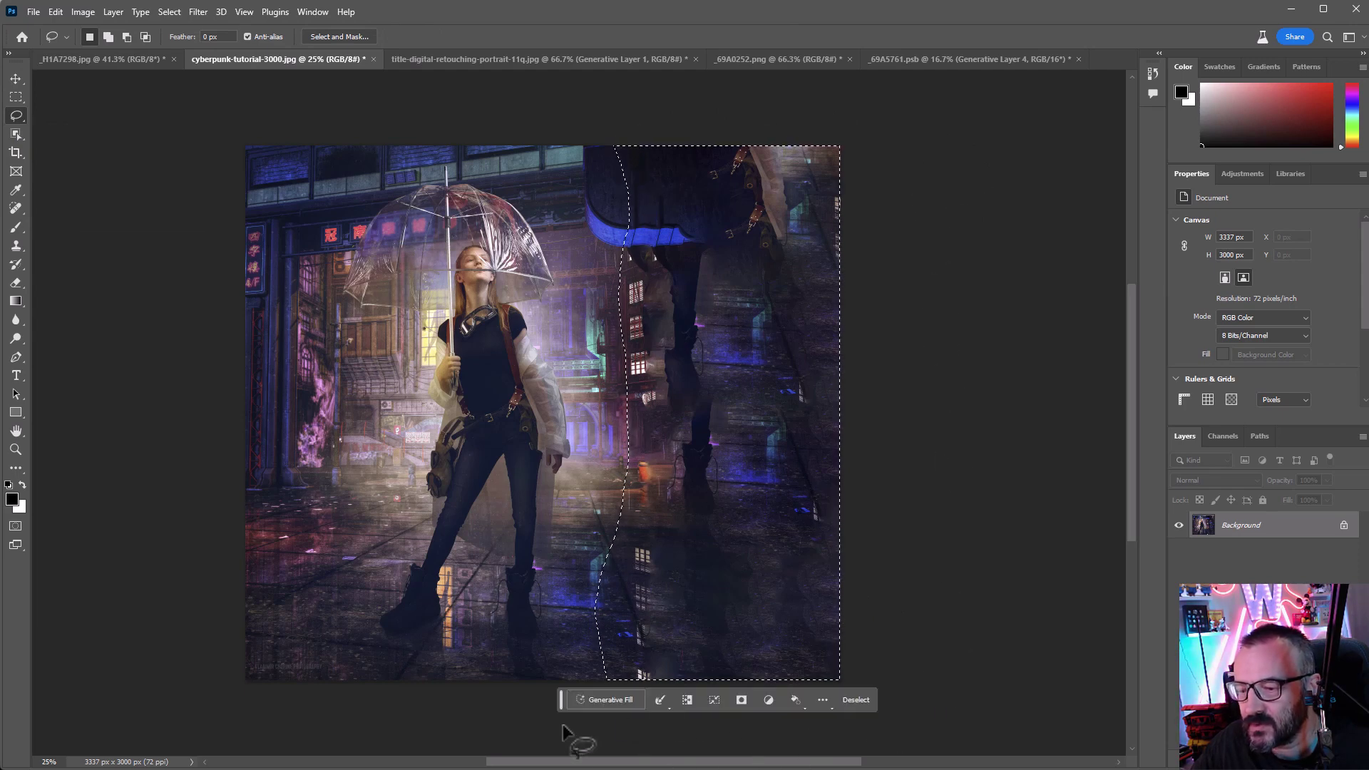
click(607, 700)
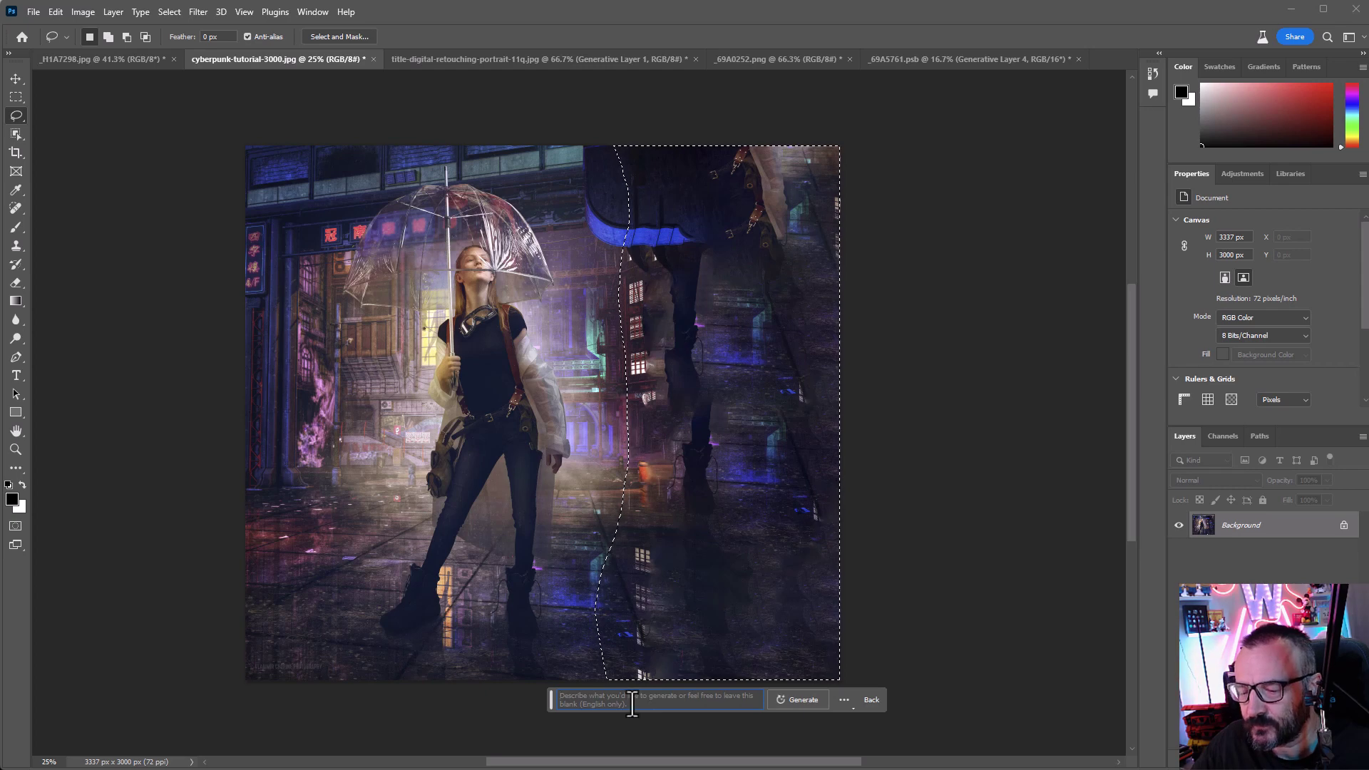
text(cyberpunk)
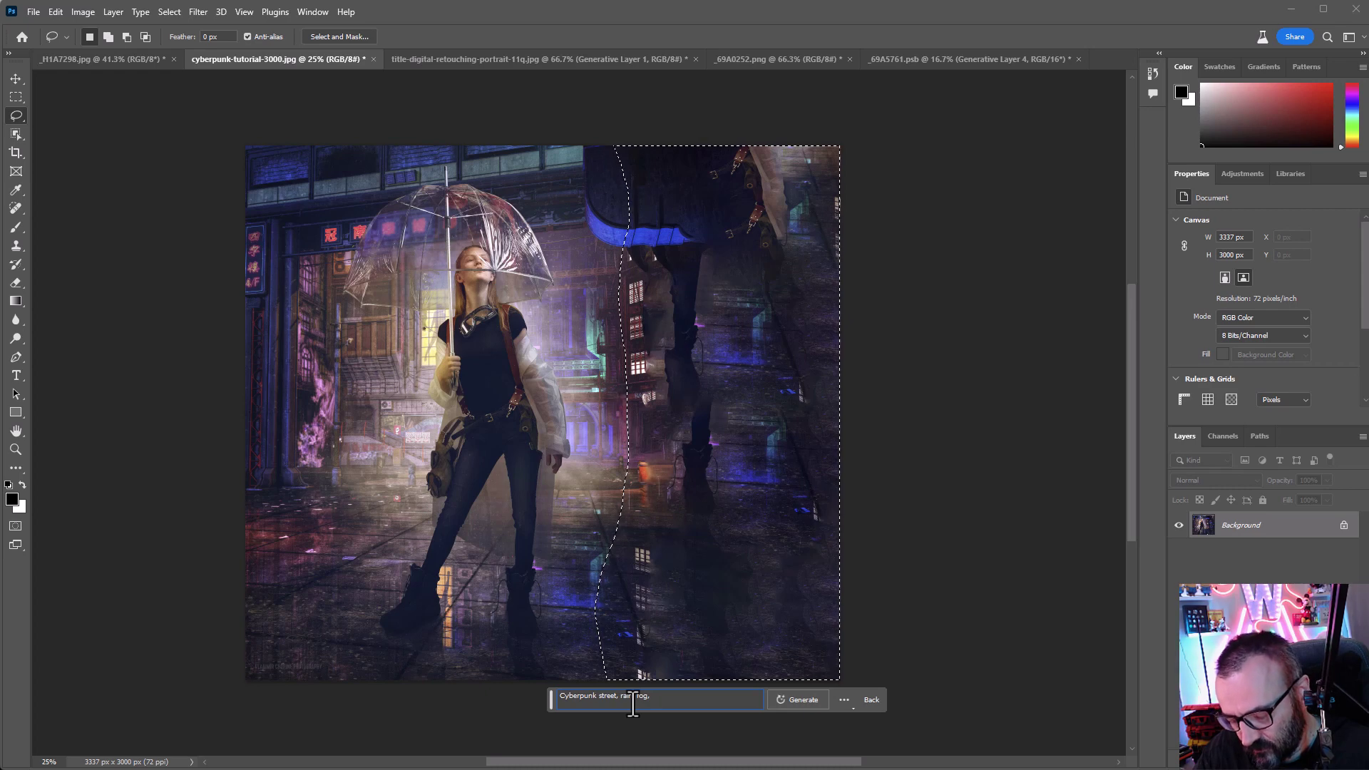
text(far )
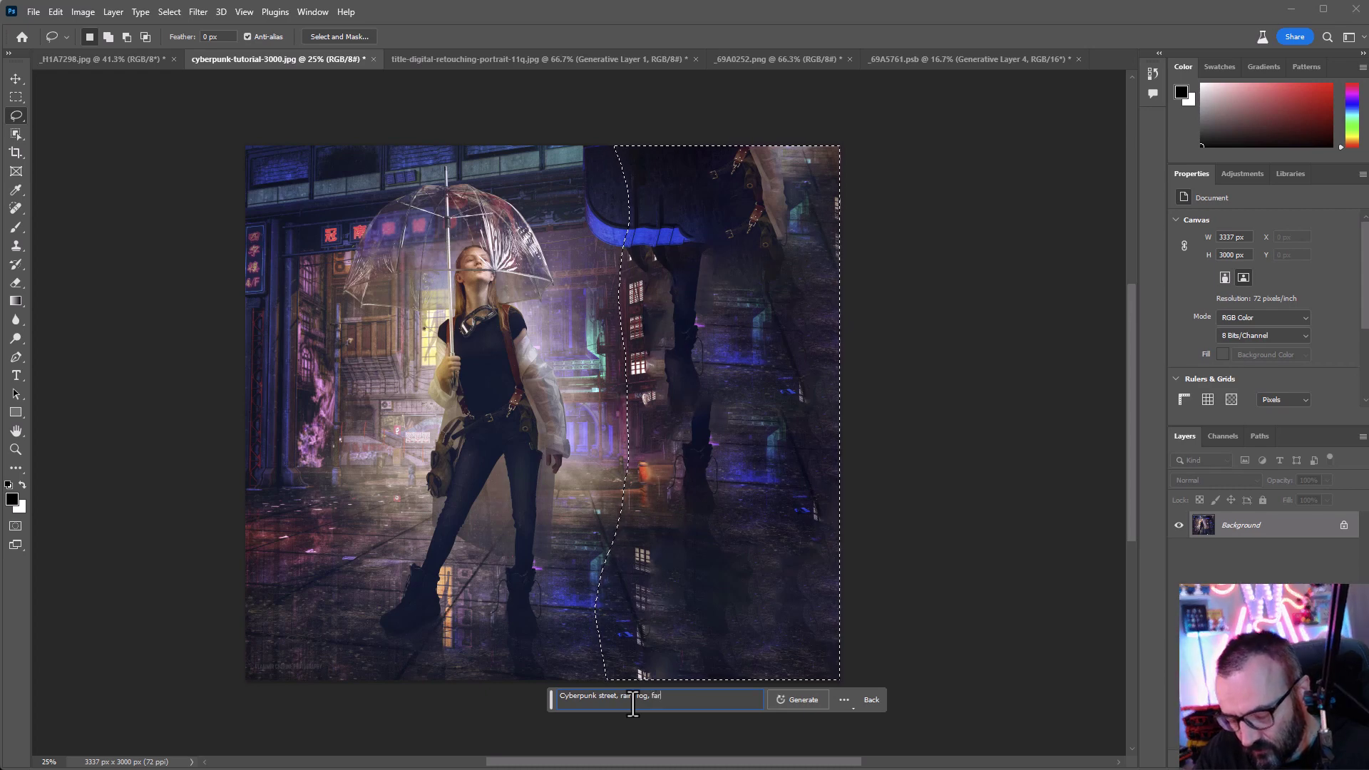
text(in background b)
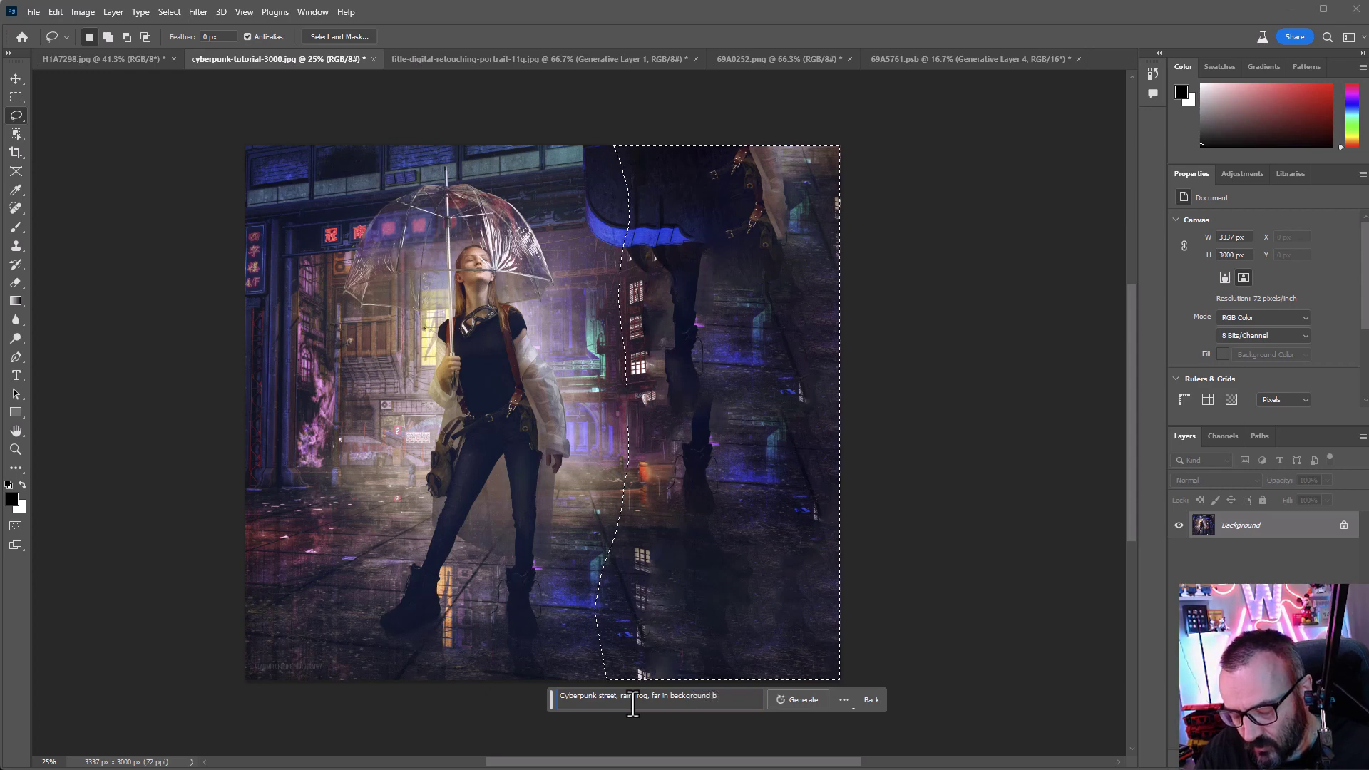
text(uilding)
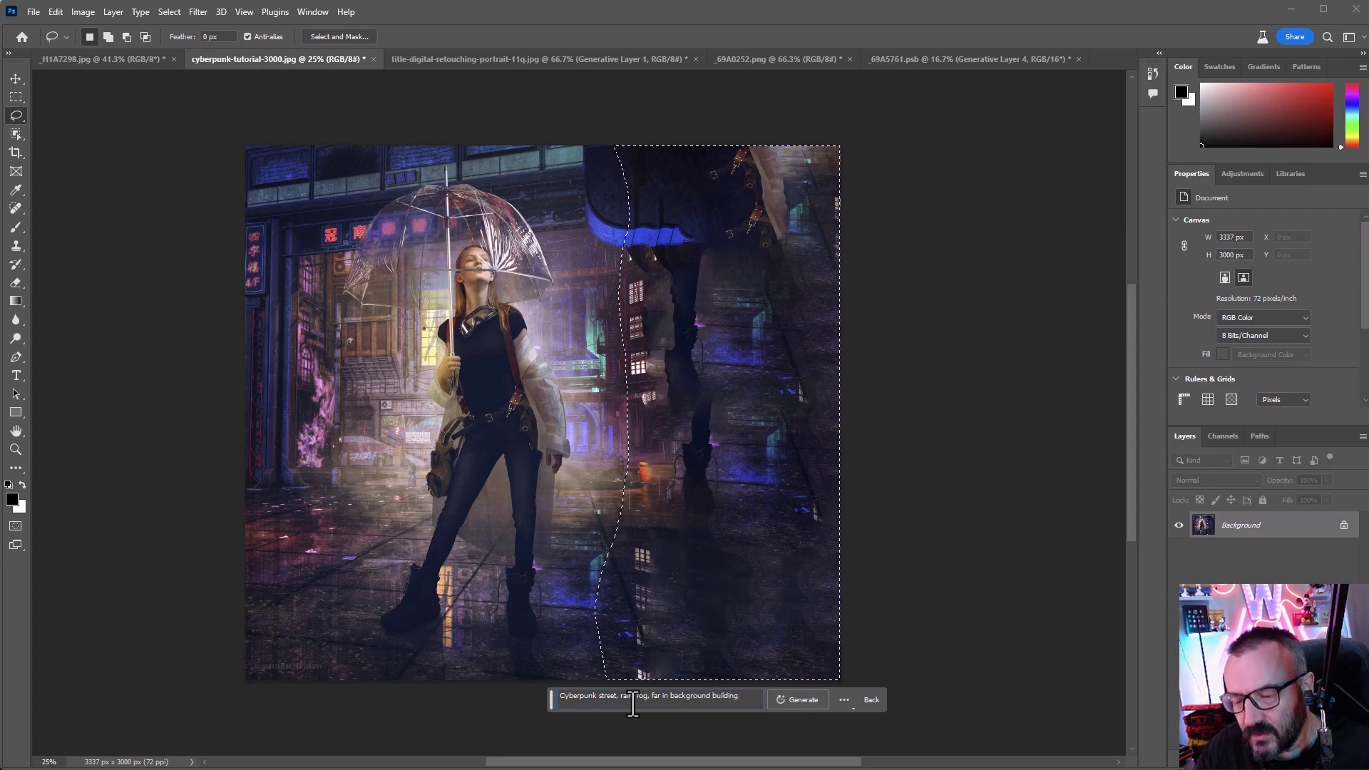
text(s)
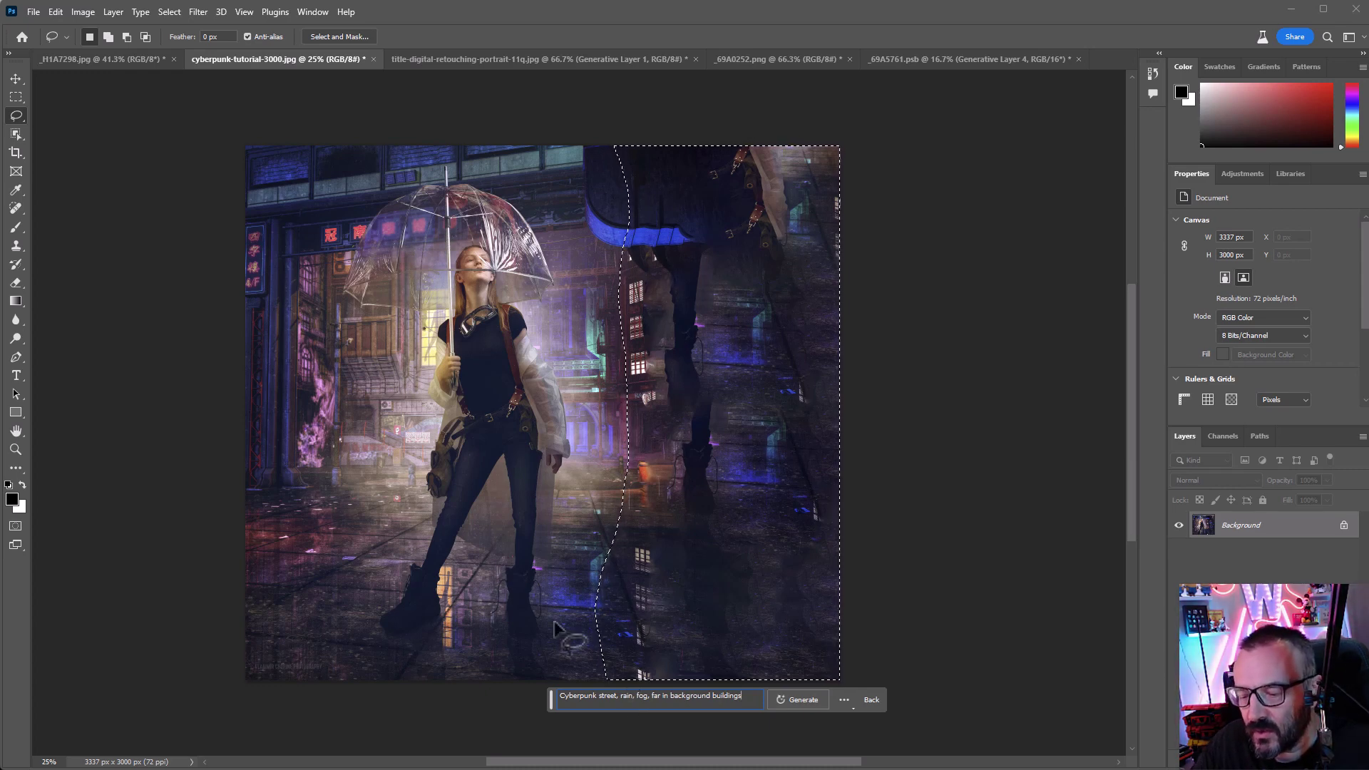
Generate blue neon buildings on the right side, preview variations 2 and 3, then return to 1/3.
click(799, 700)
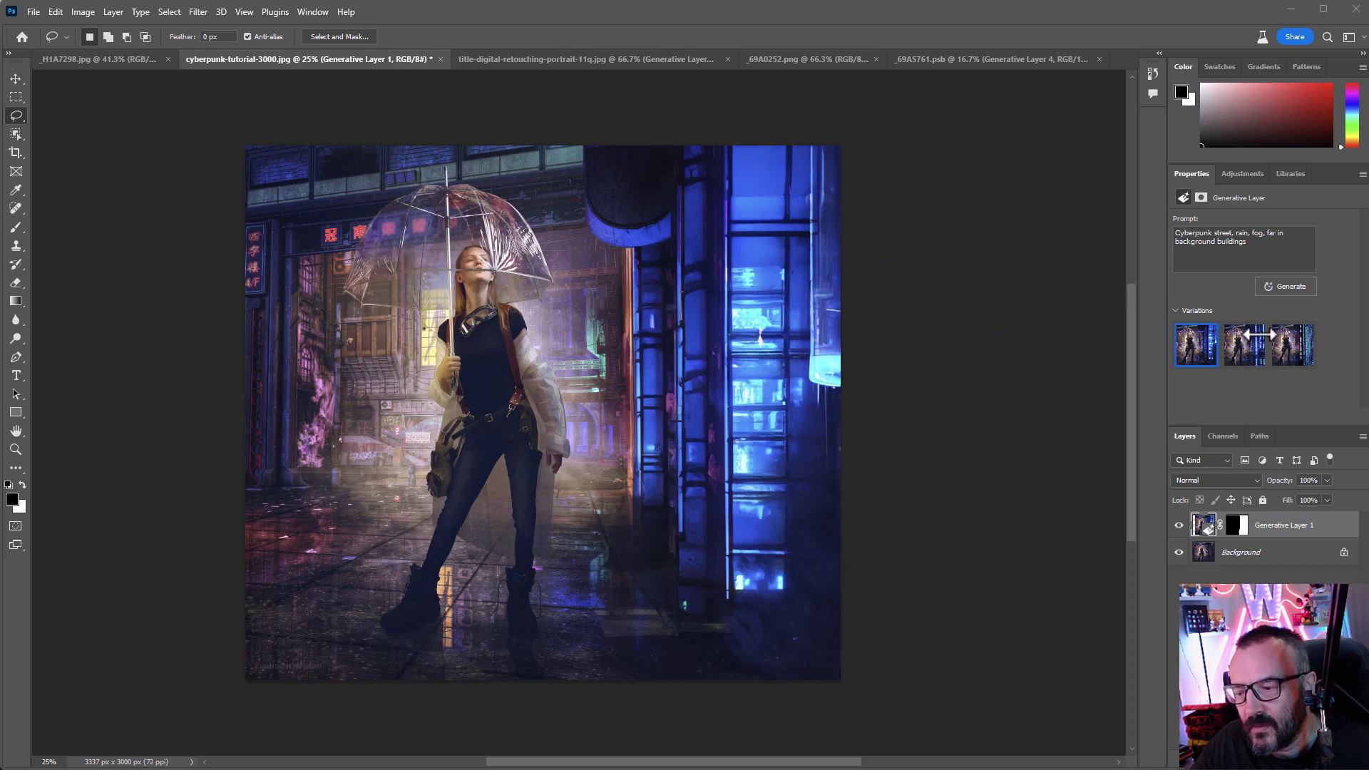
click(1244, 345)
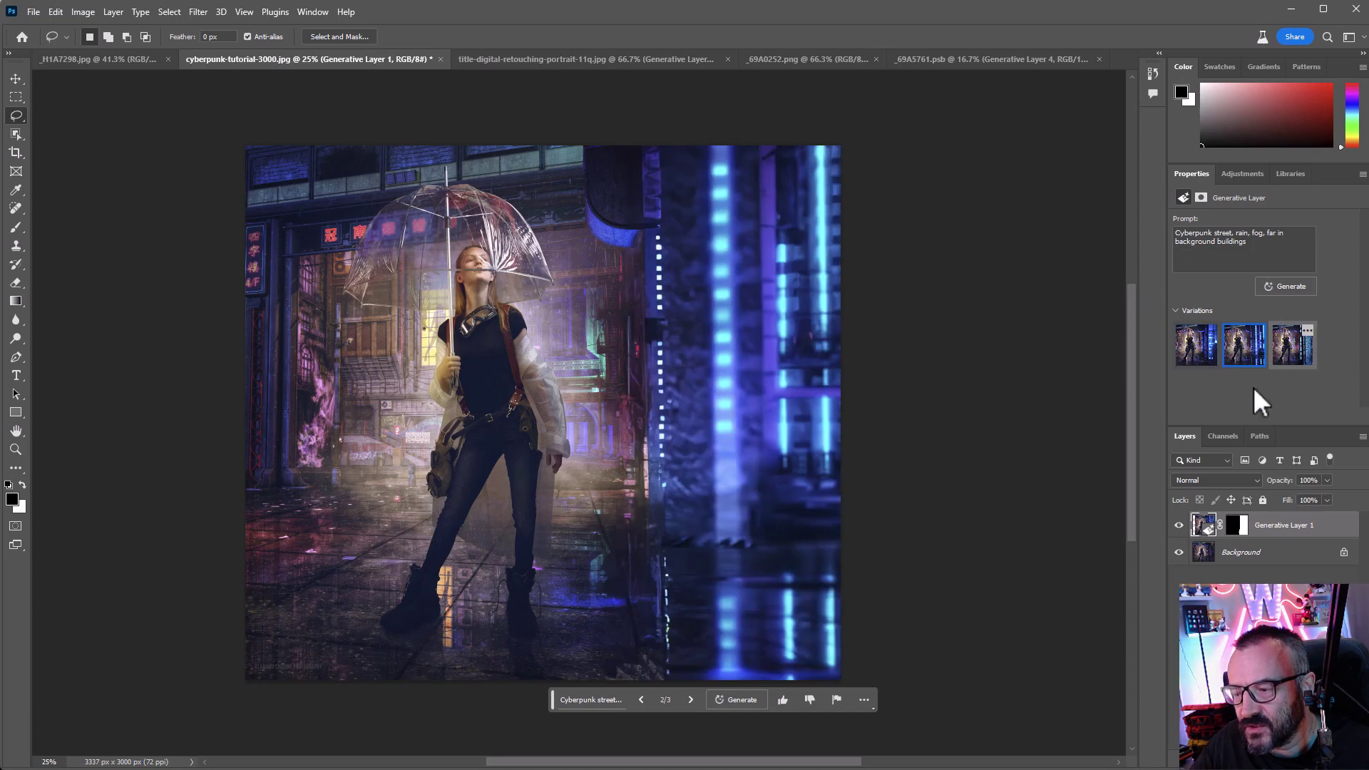
click(694, 696)
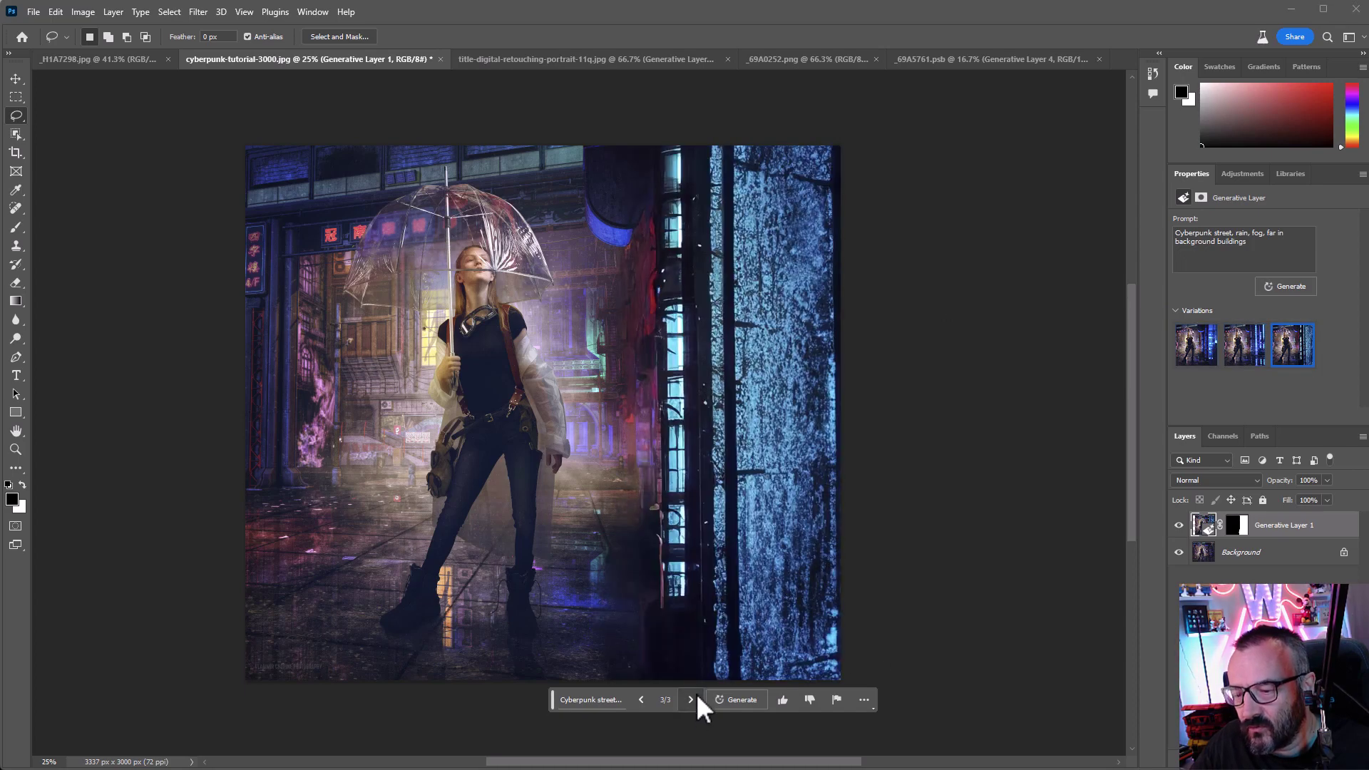
click(697, 694)
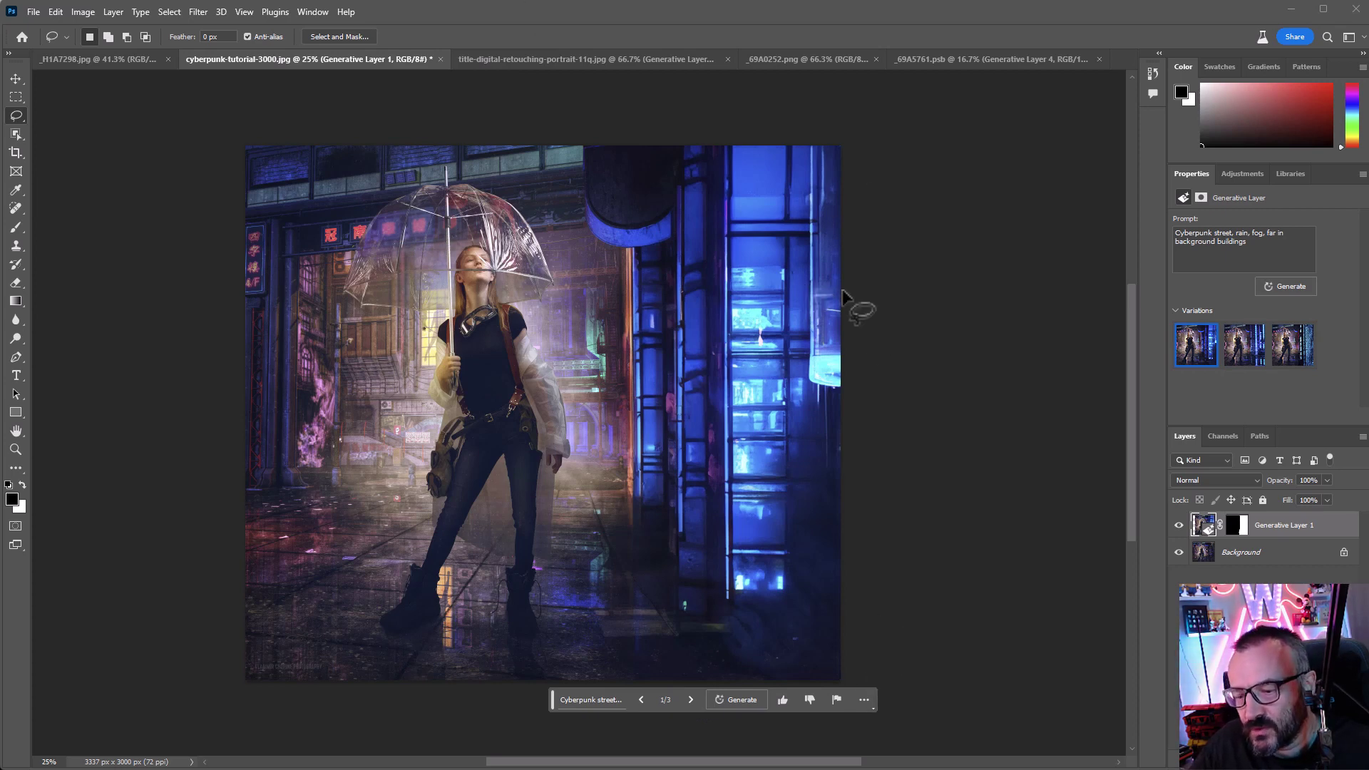
Generate three more variations, browse through all six, and wrap back to variation 1 of 6.
click(743, 698)
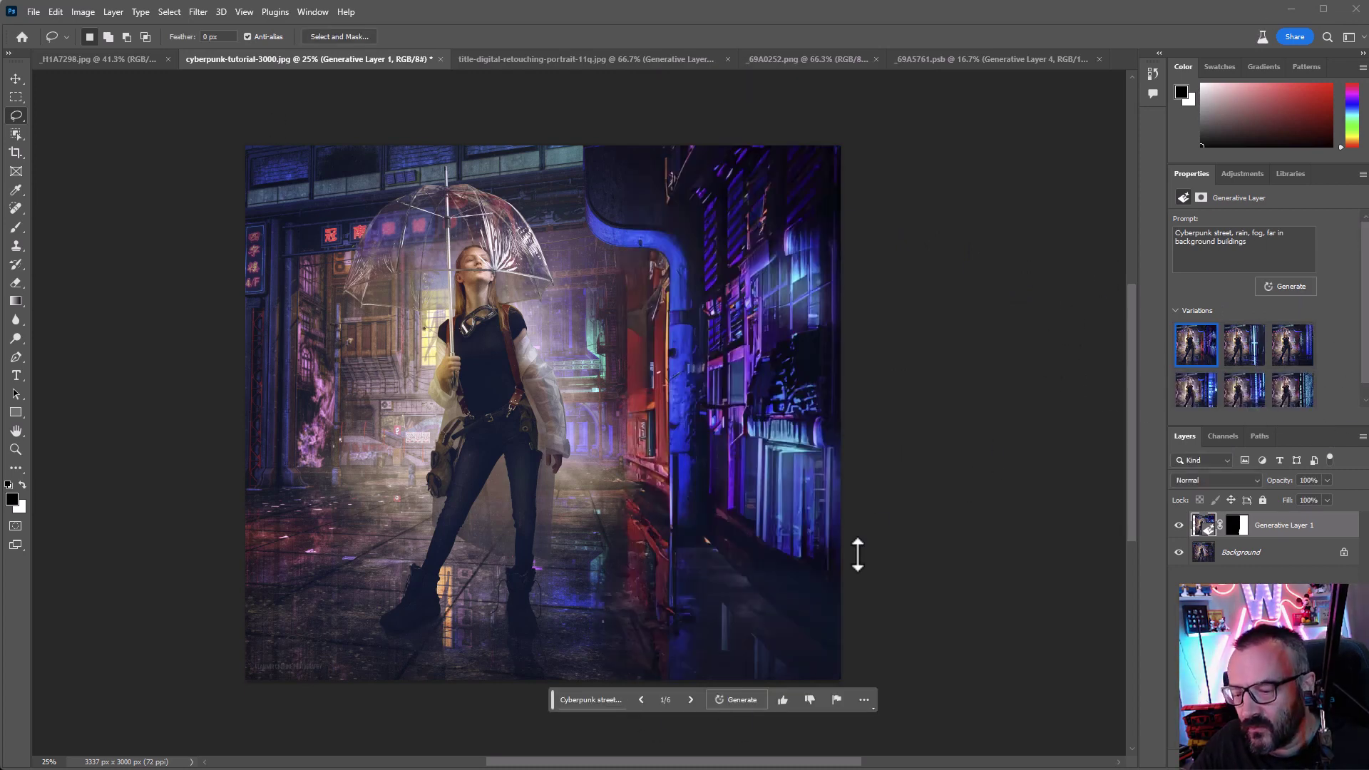
click(691, 700)
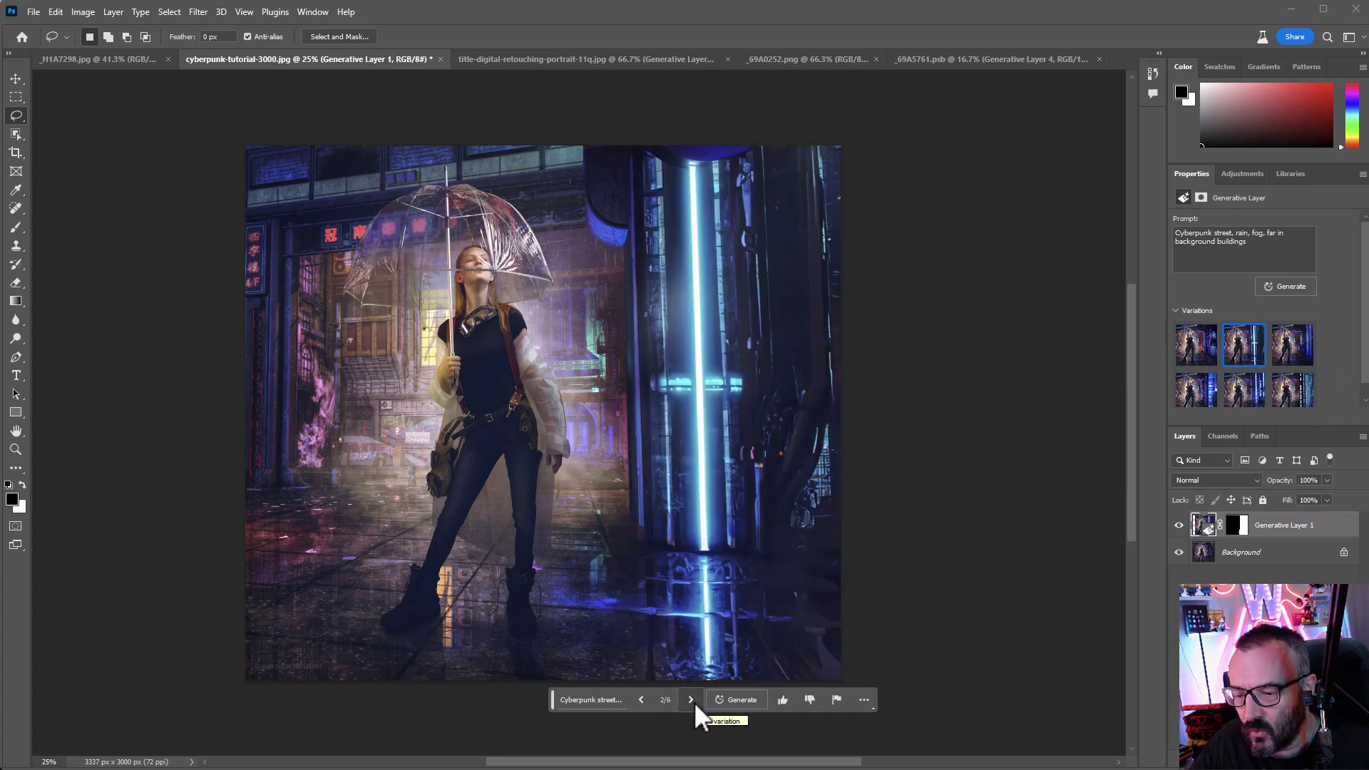
click(691, 700)
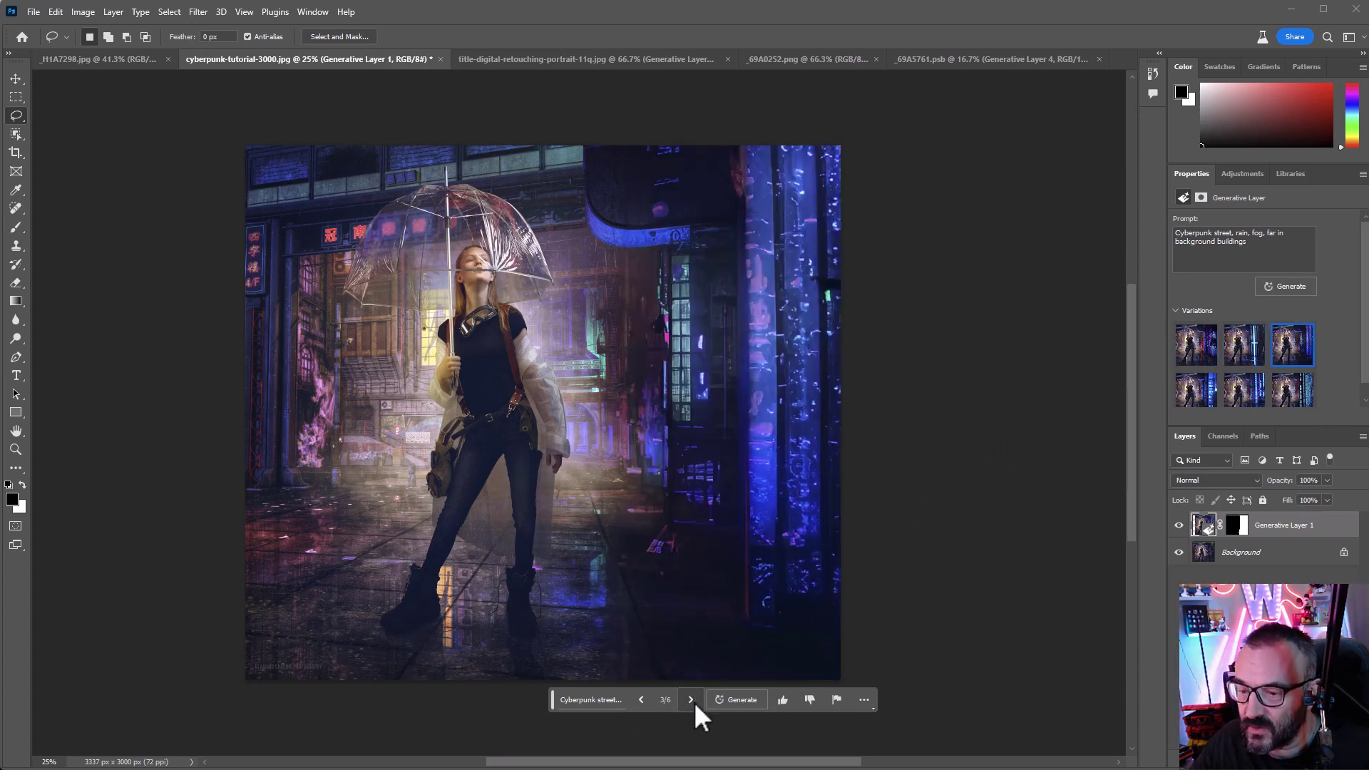
click(690, 700)
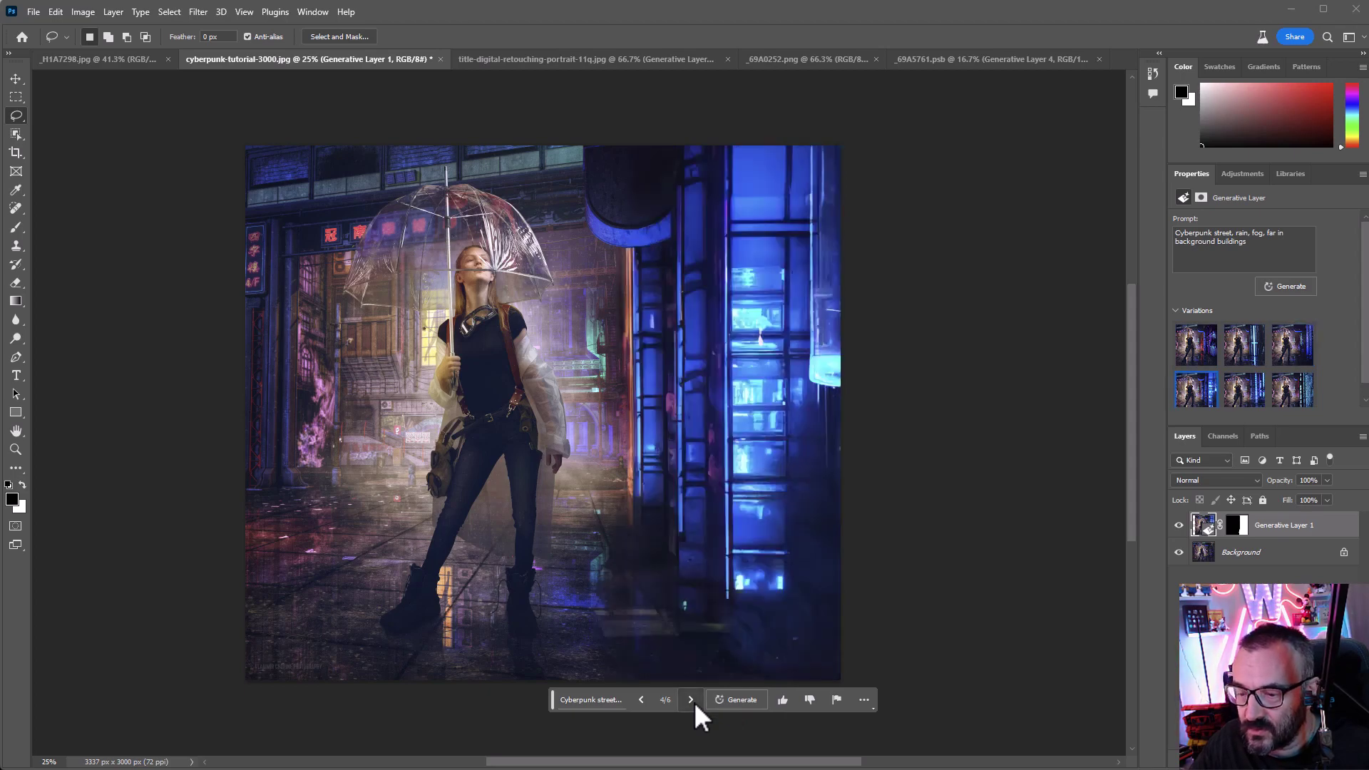
click(693, 701)
click(692, 701)
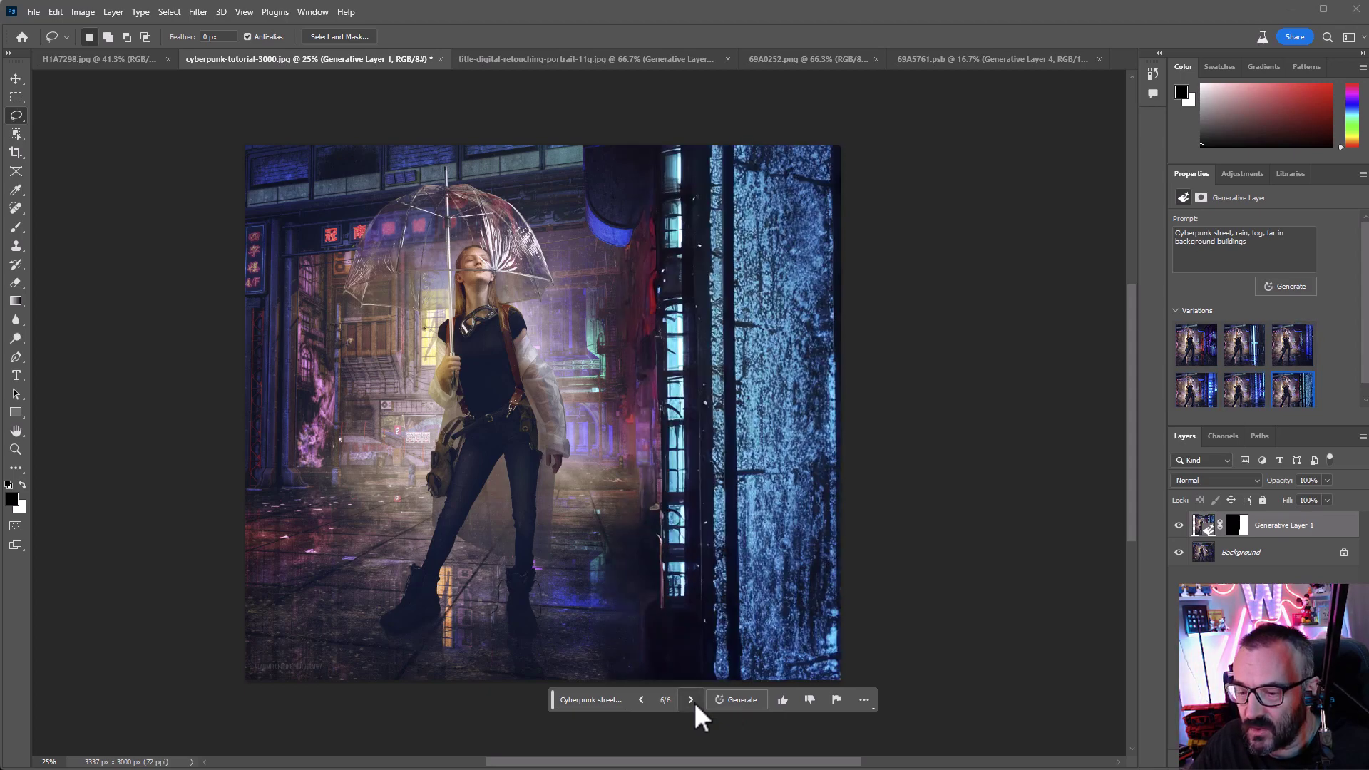
click(691, 700)
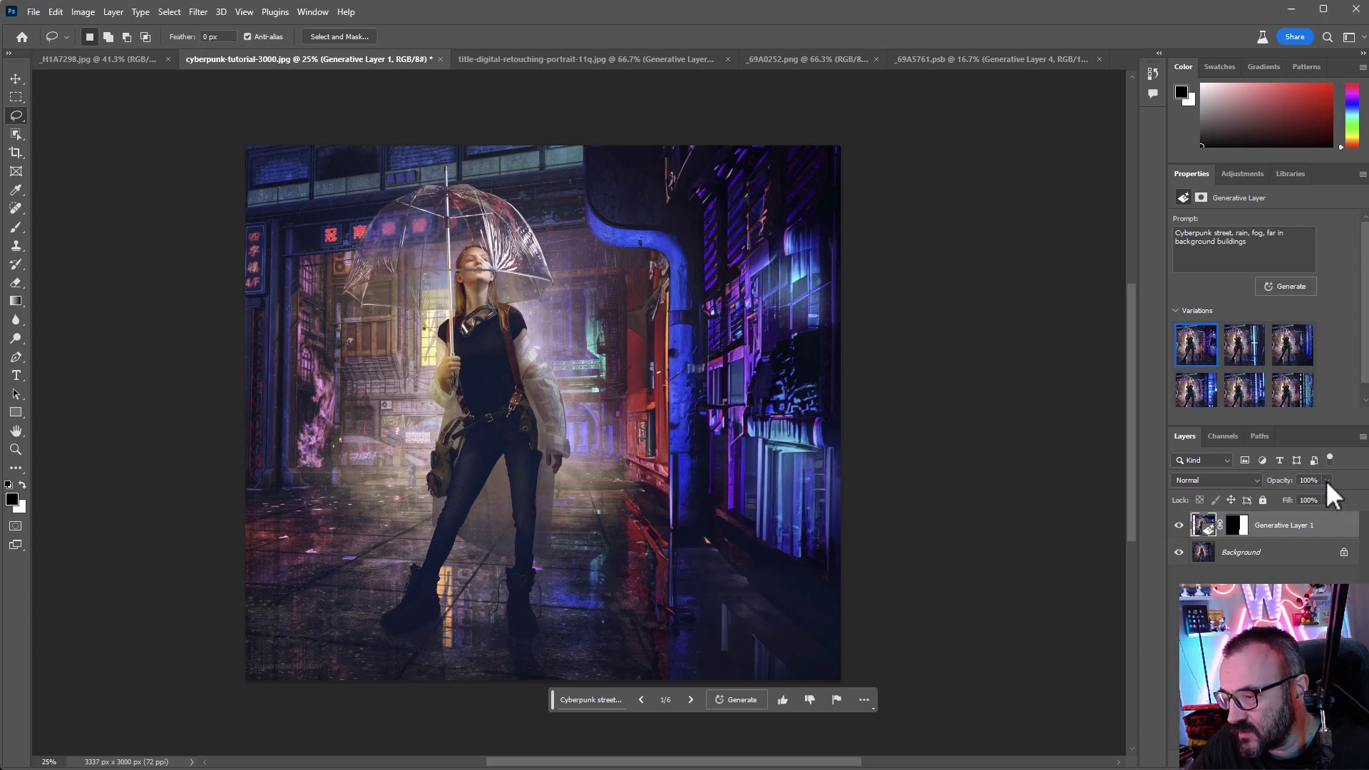
Set Generative Layer 1 to 91% opacity and show variation 4 of 6 with the blue-lit building.
drag(1299, 495, 1324, 496)
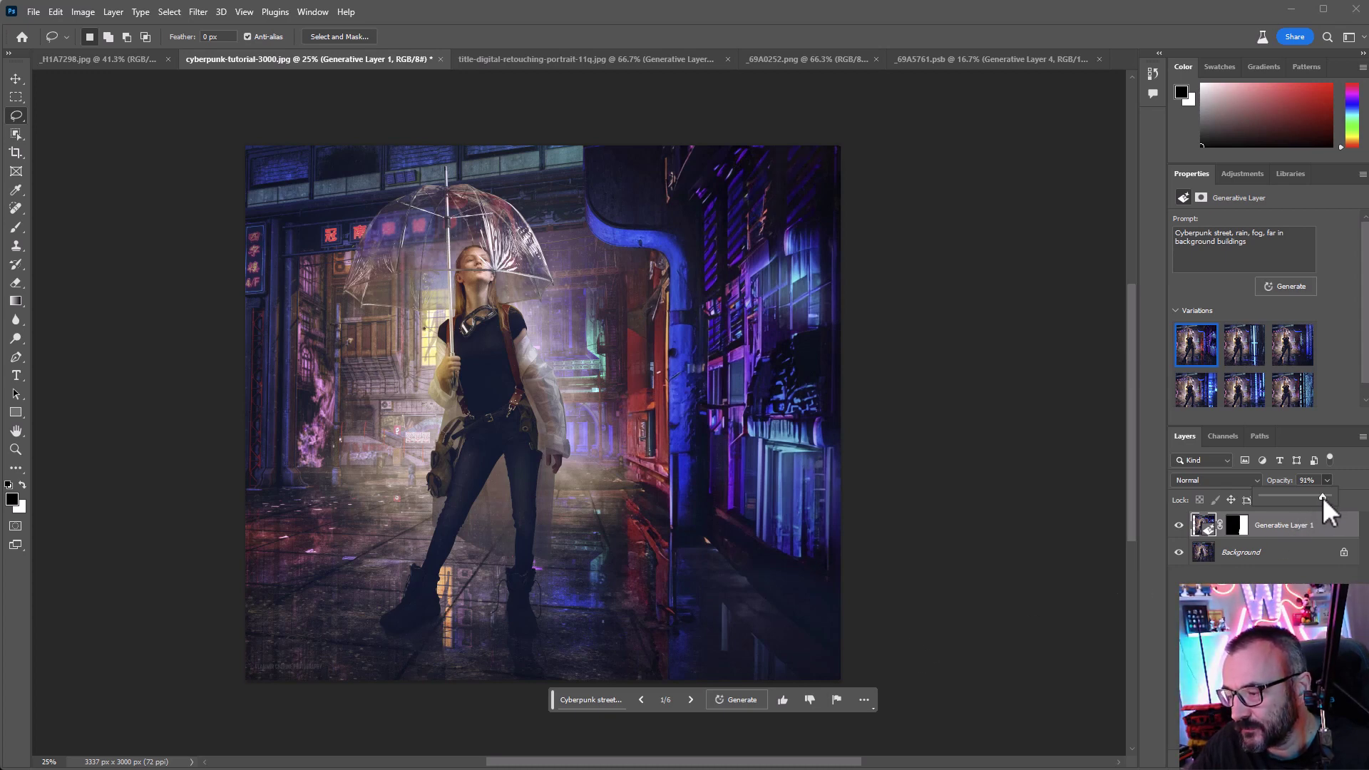
click(696, 696)
click(695, 696)
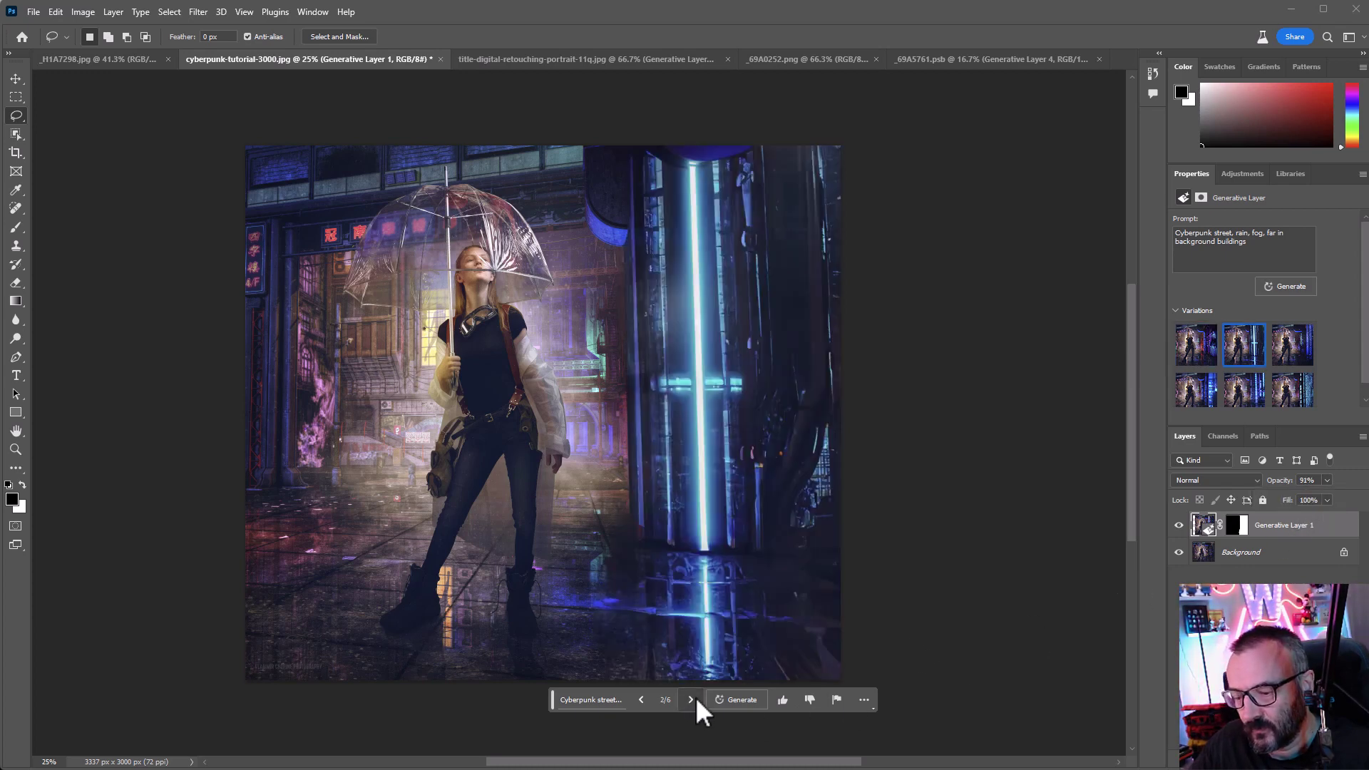
click(695, 696)
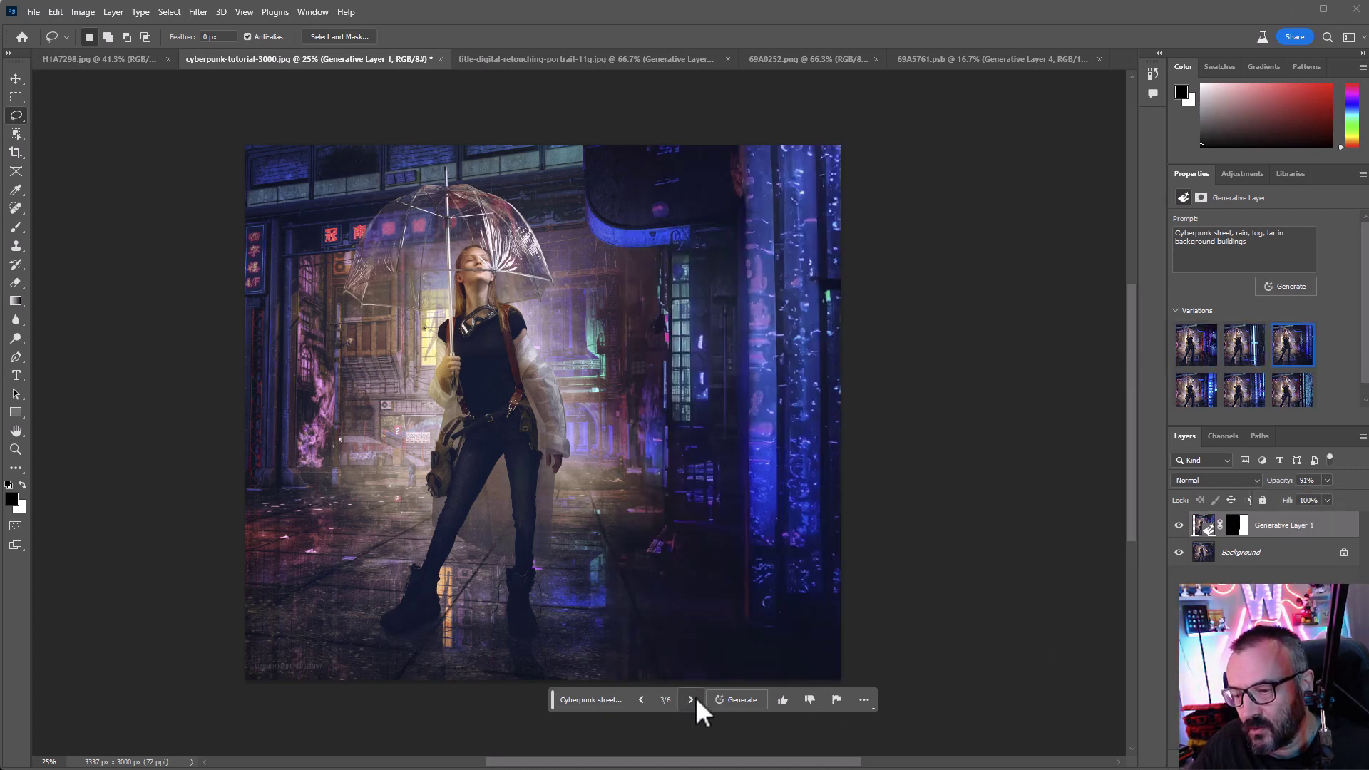
click(641, 699)
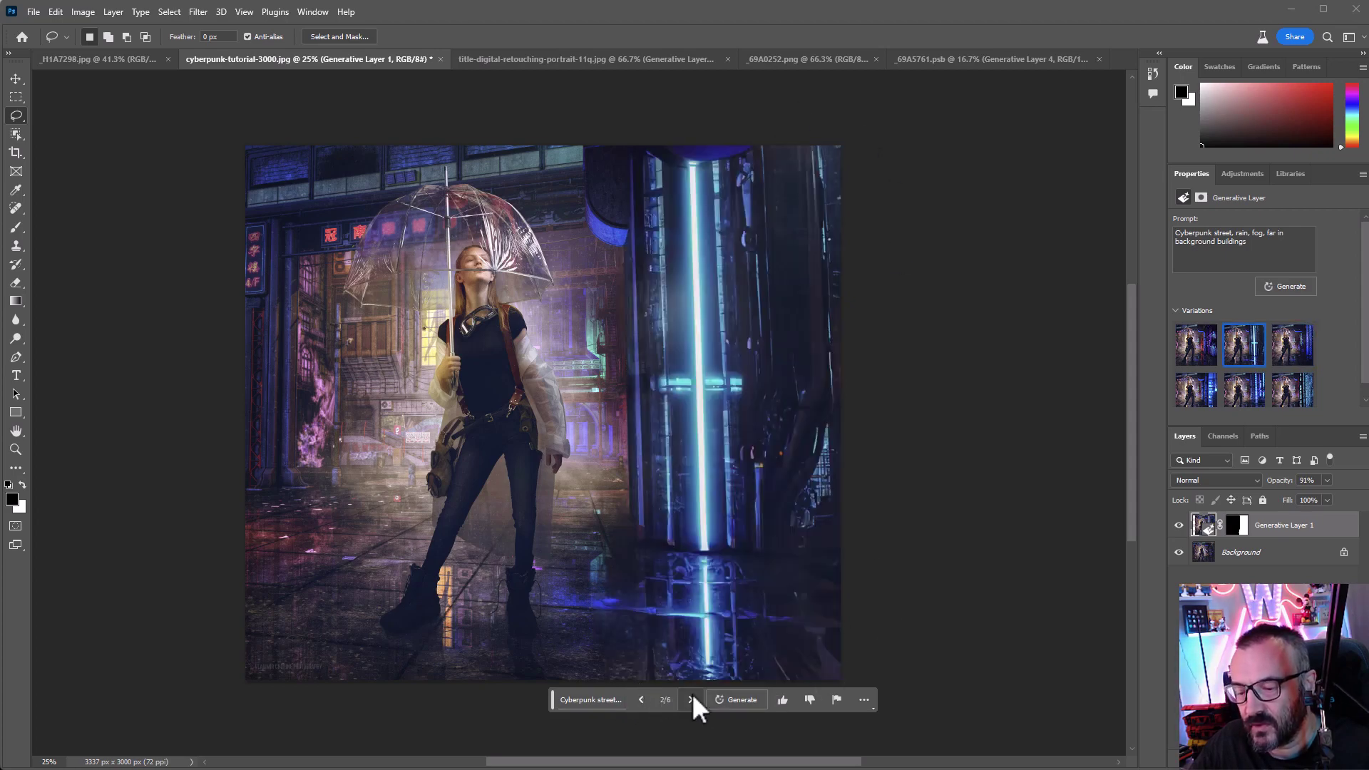
click(692, 699)
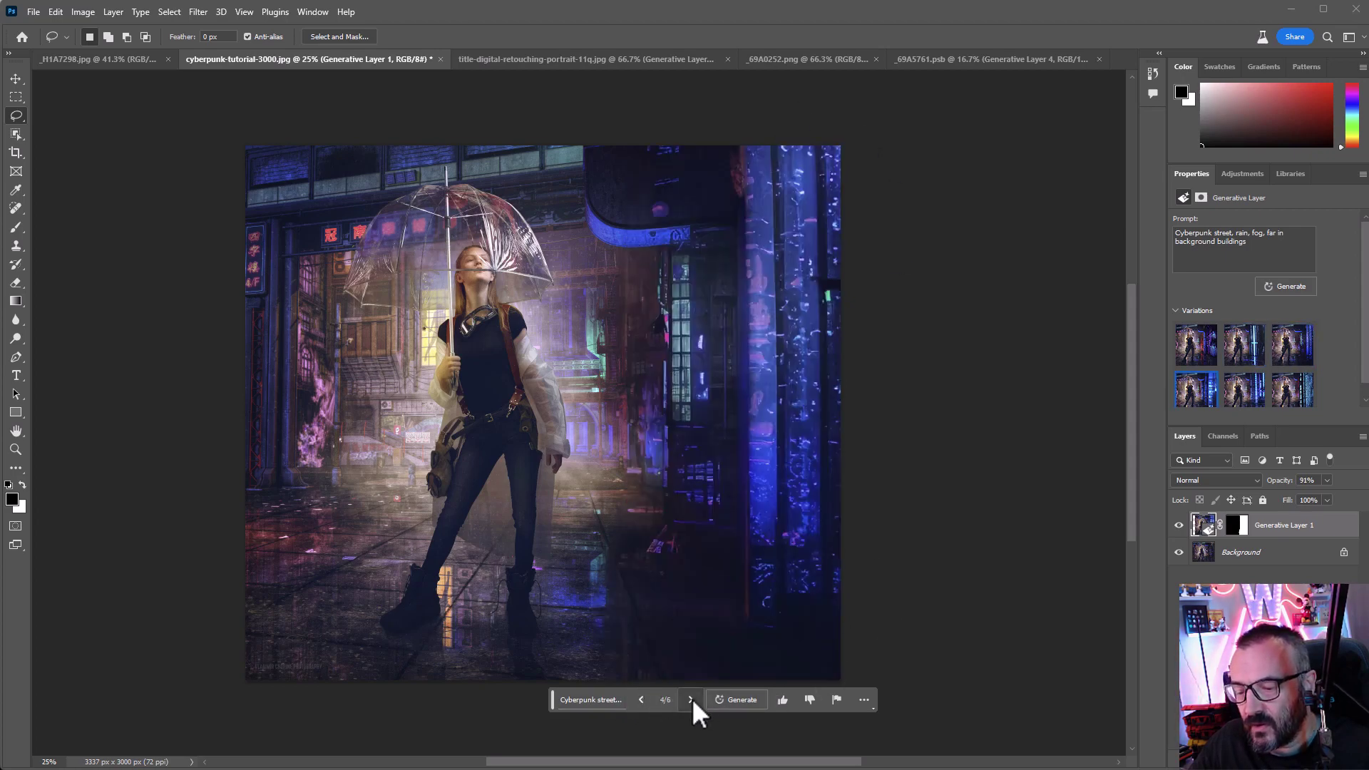
click(692, 699)
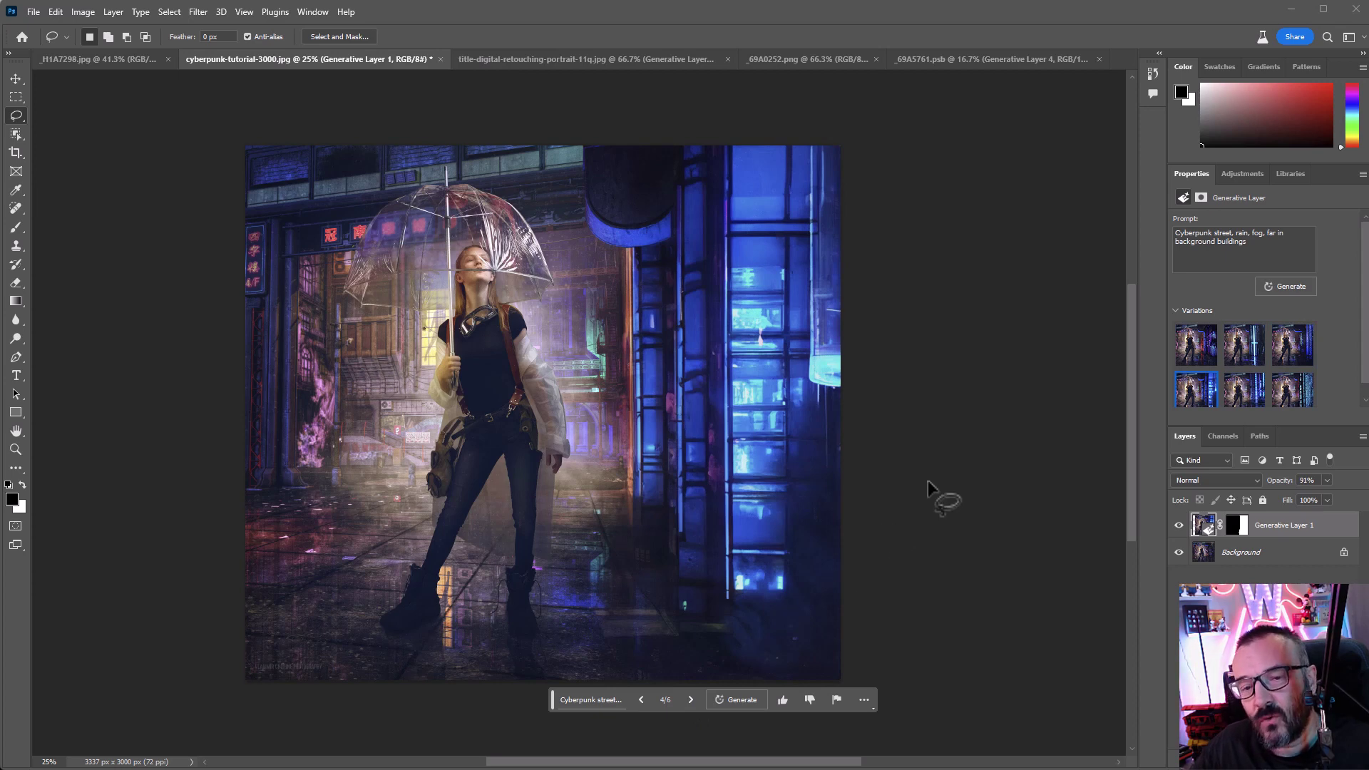